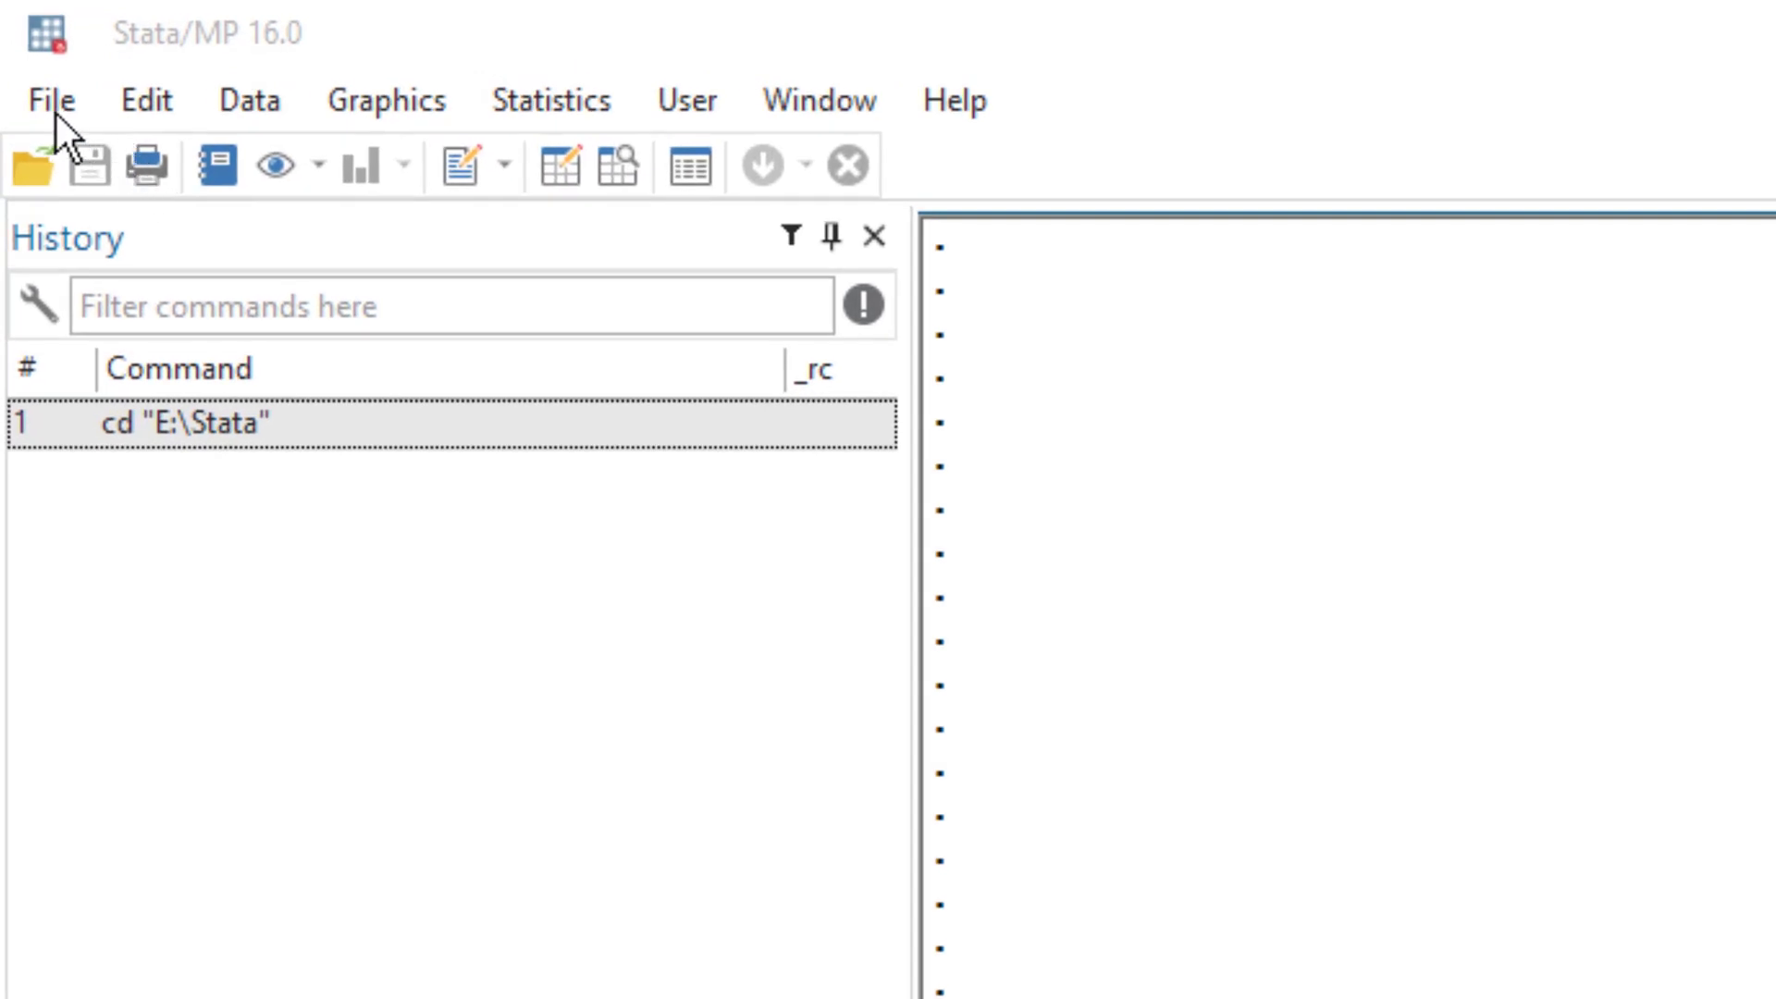
# Load the installed auto.dta example dataset (74 observations, 12 variables) from File > Example datasets
pyautogui.click(58, 113)
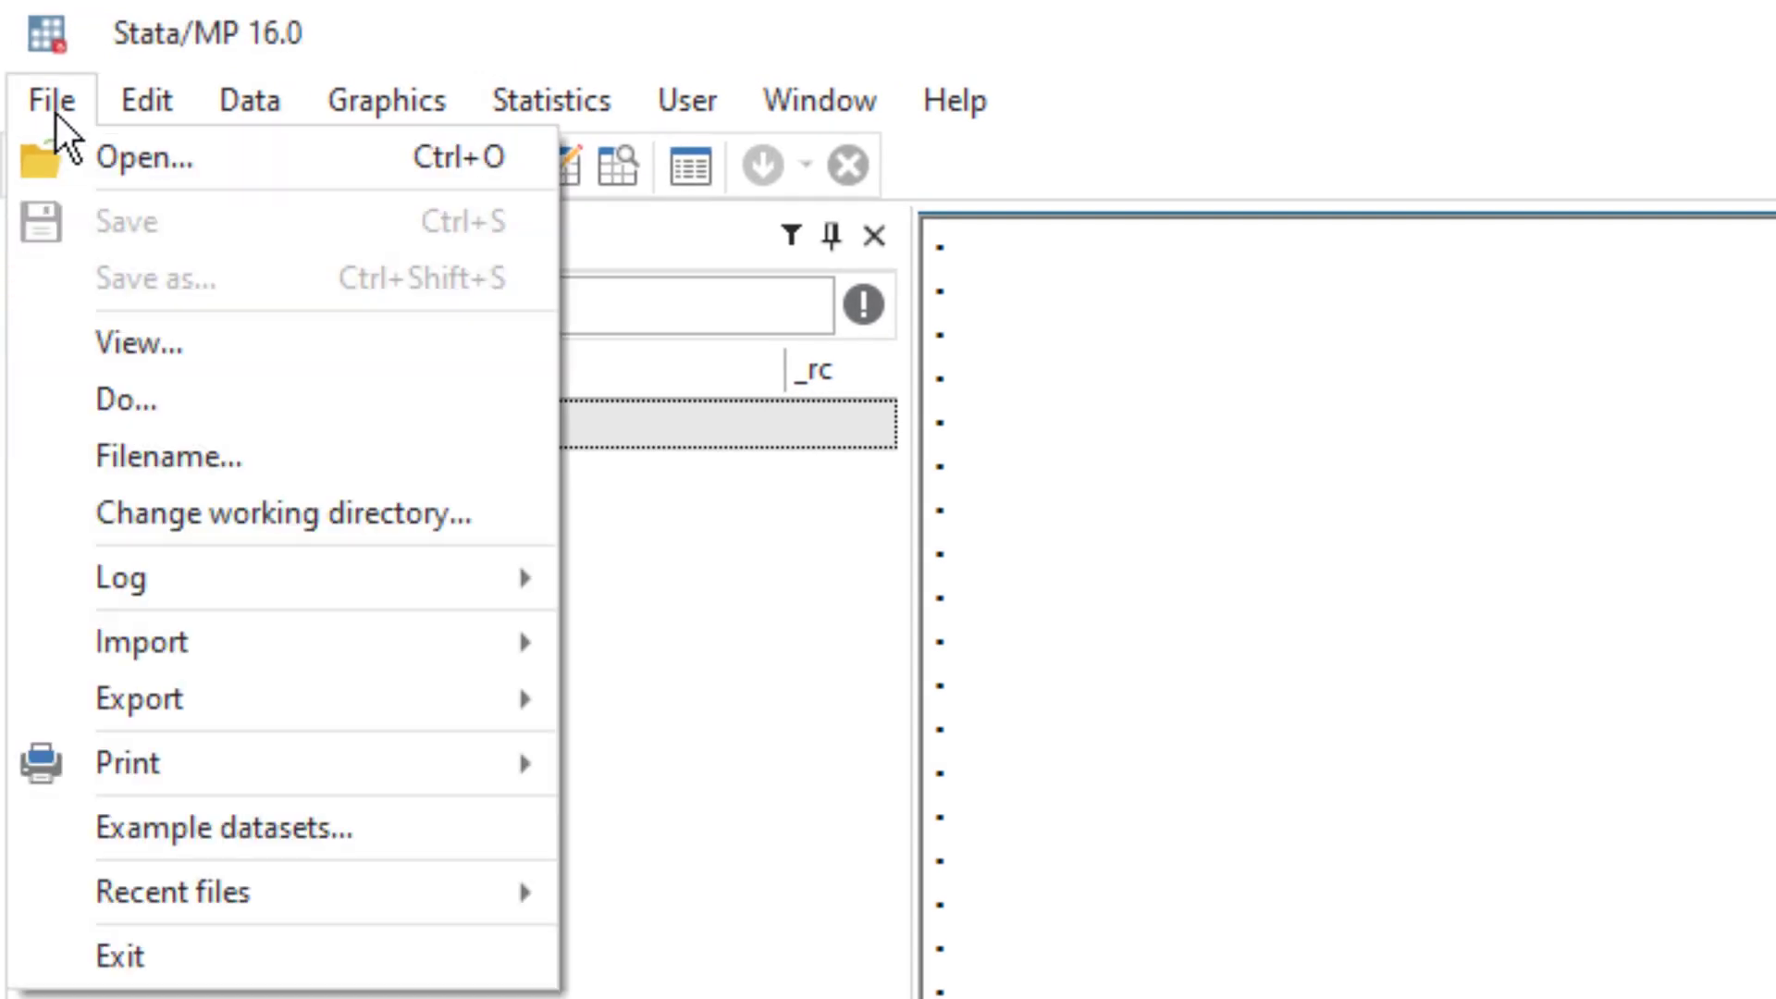
pyautogui.click(346, 831)
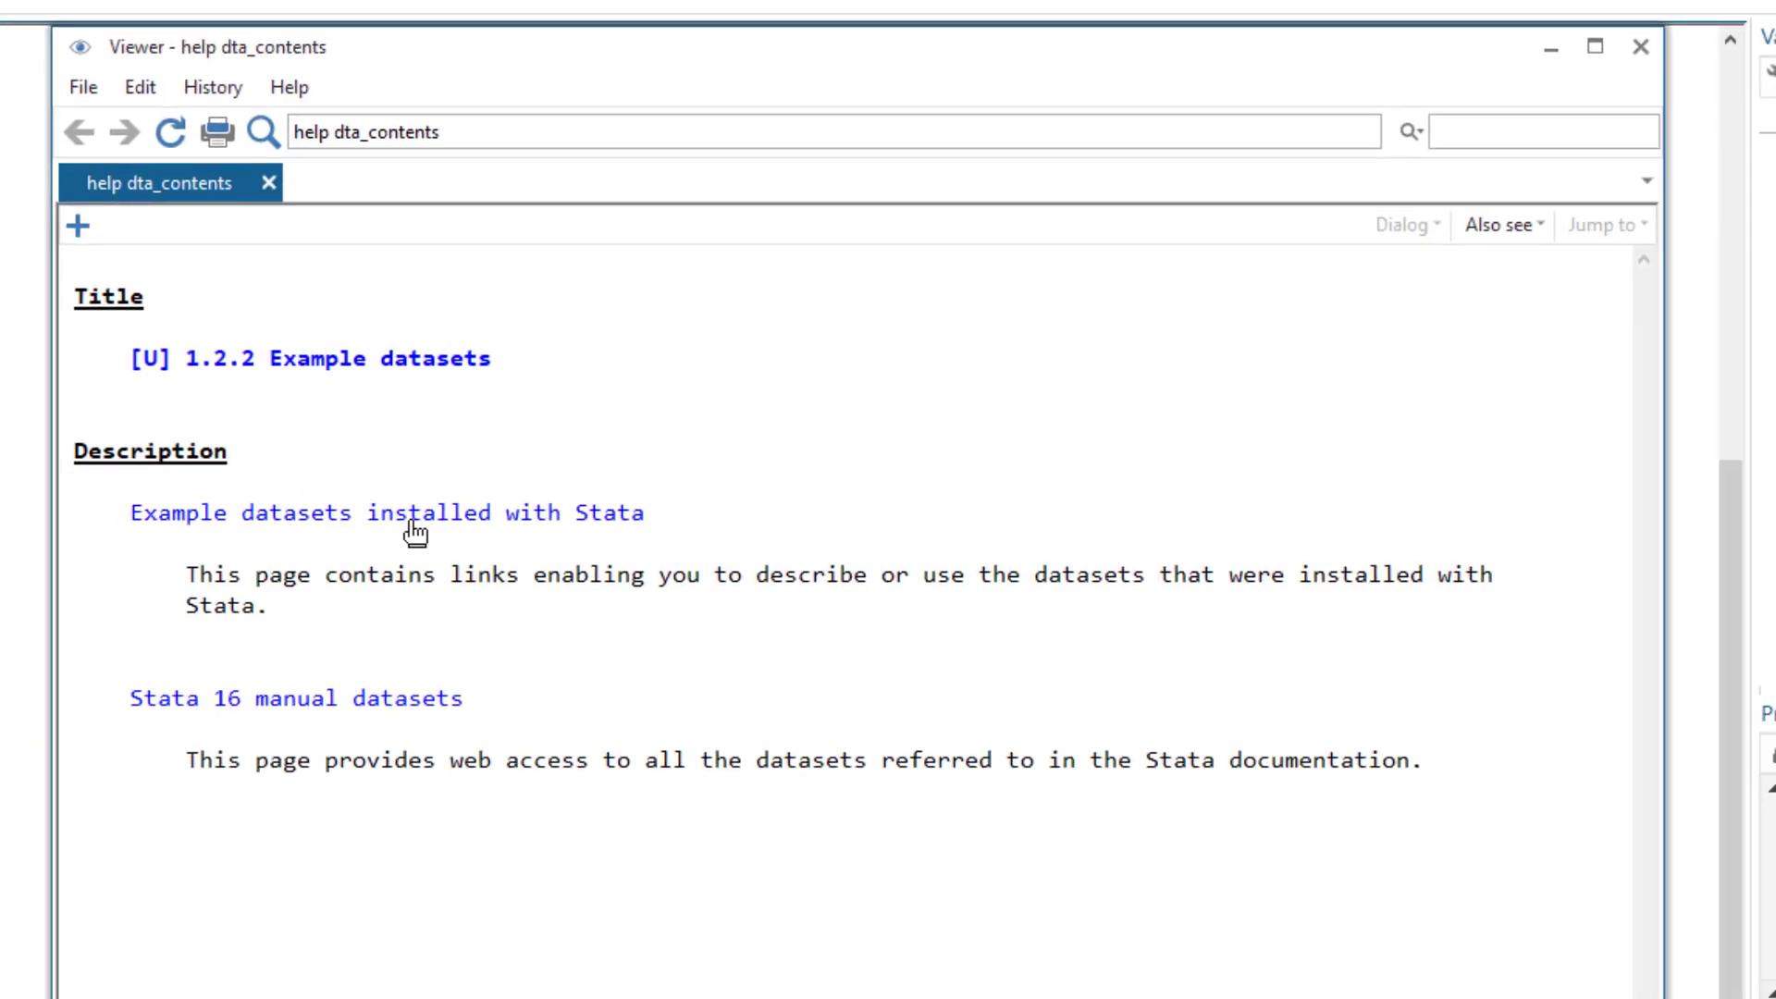
pyautogui.click(415, 531)
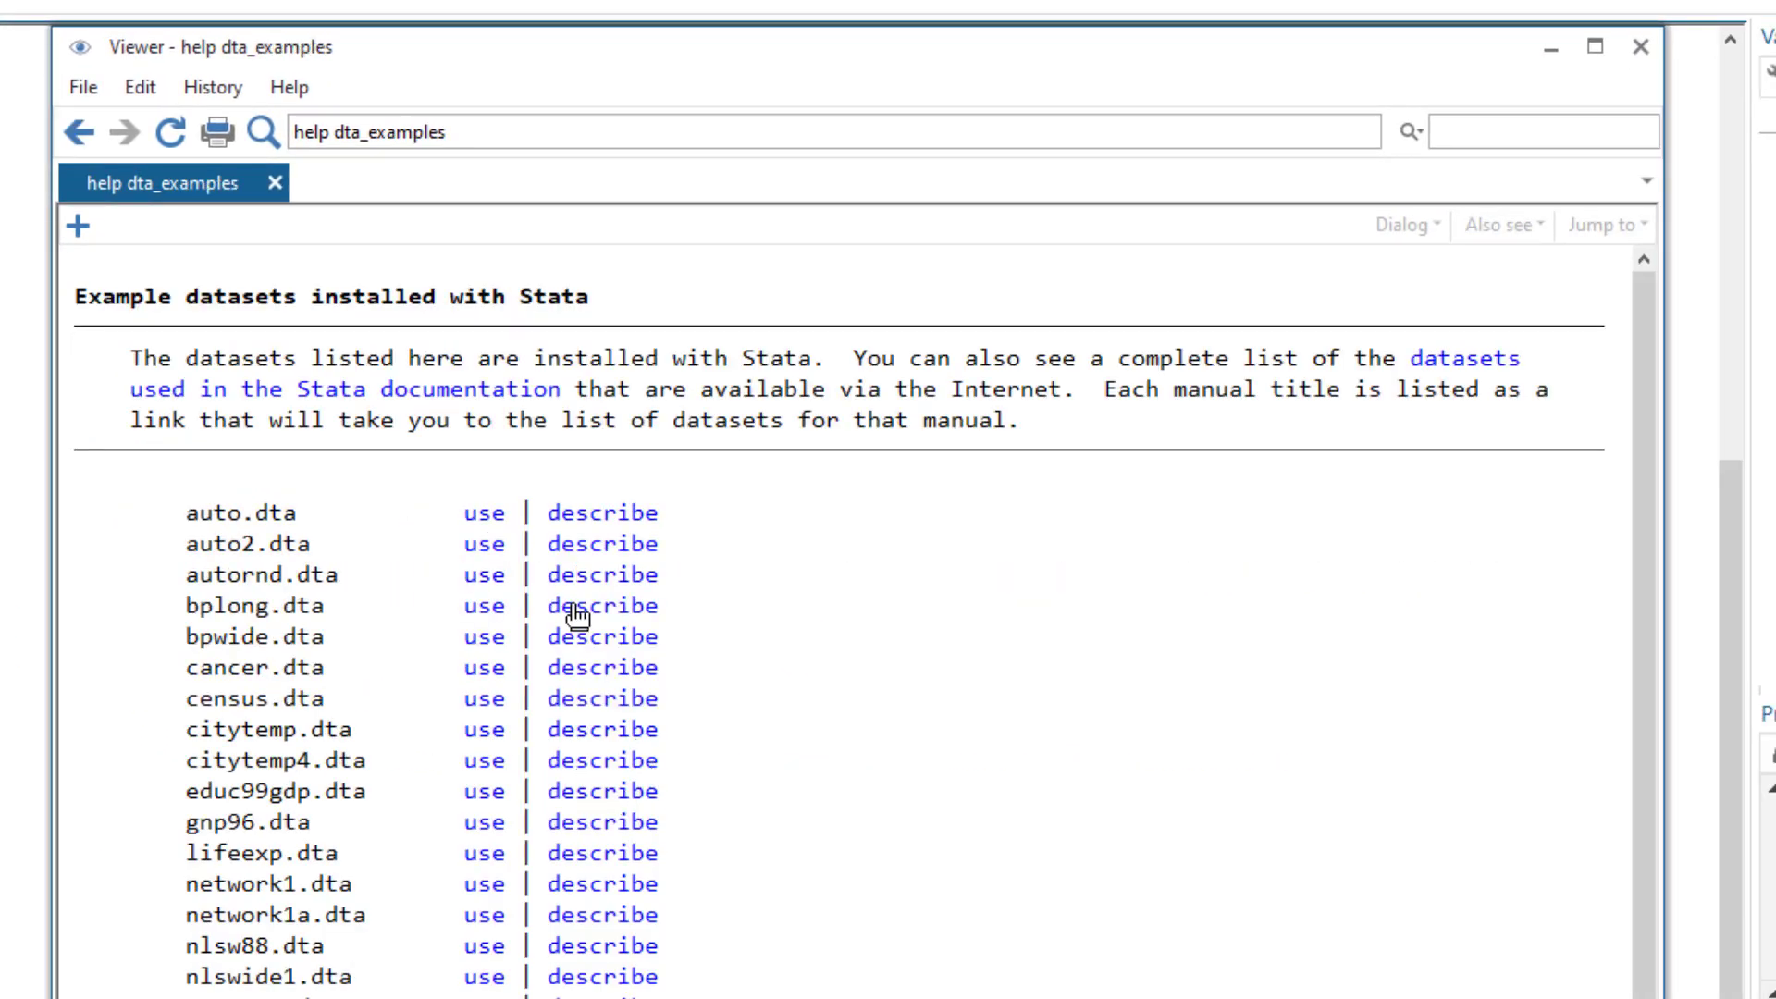
pyautogui.click(488, 516)
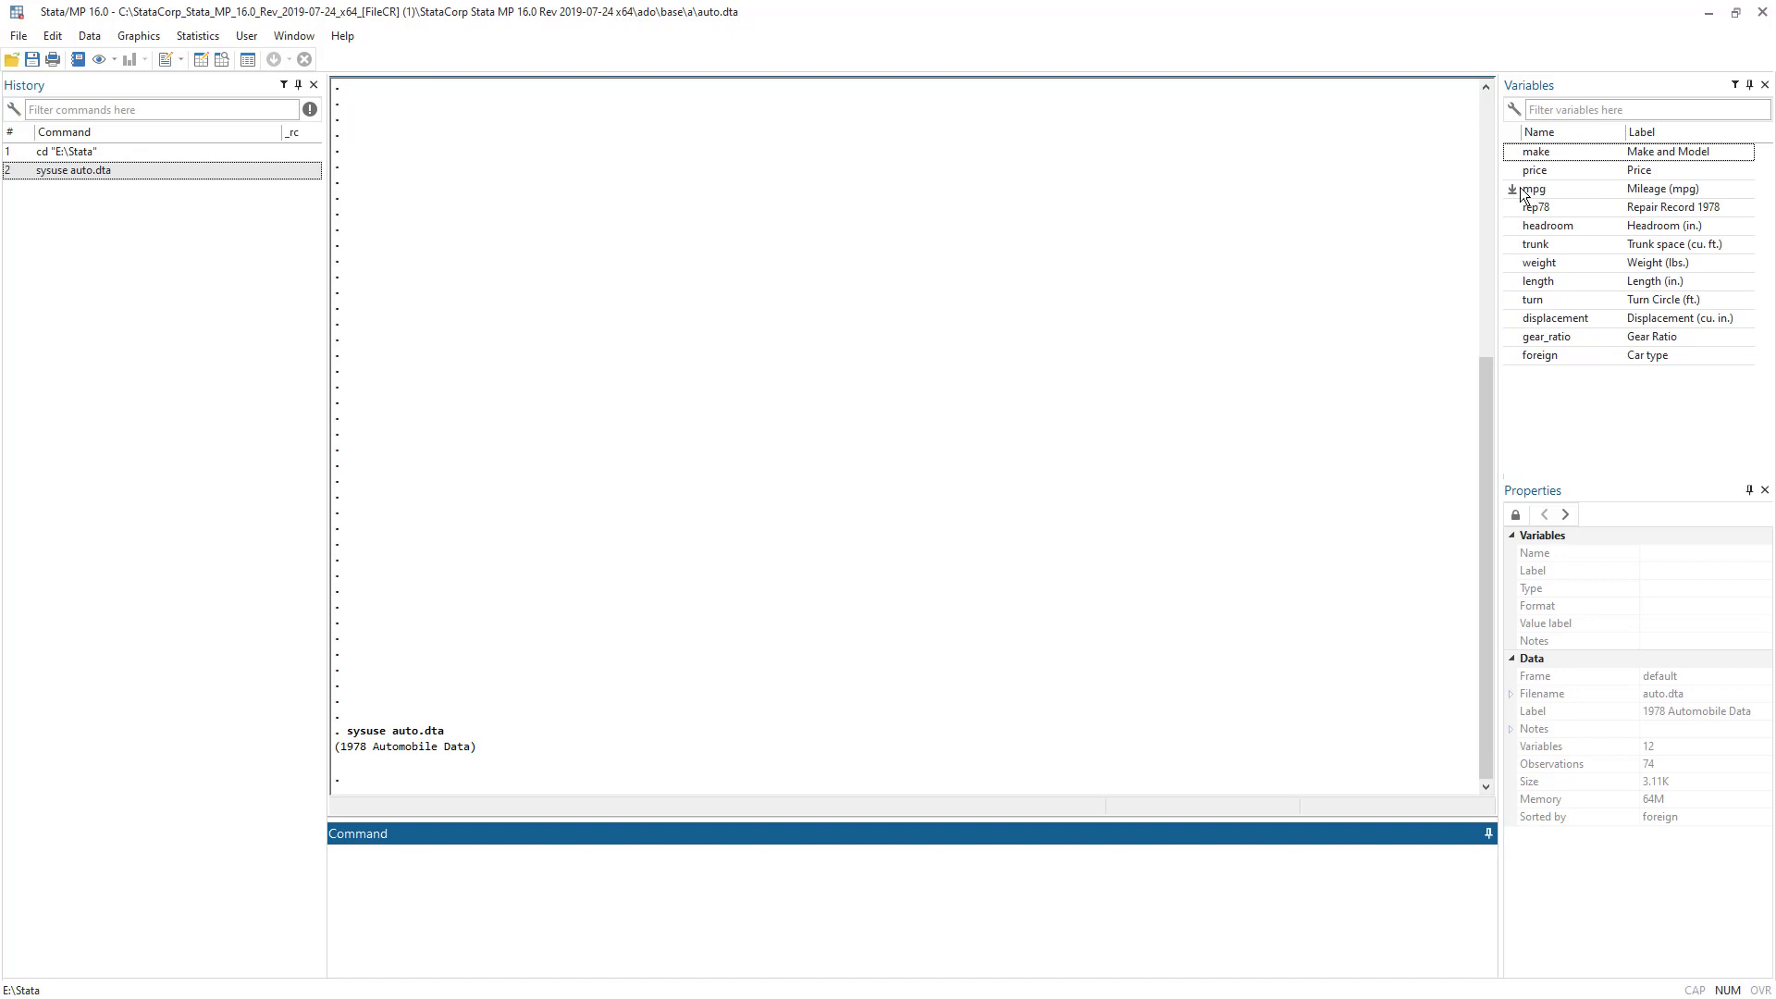
# Open the Graphics > Histogram dialog and choose mpg as the variable to plot
pyautogui.click(148, 37)
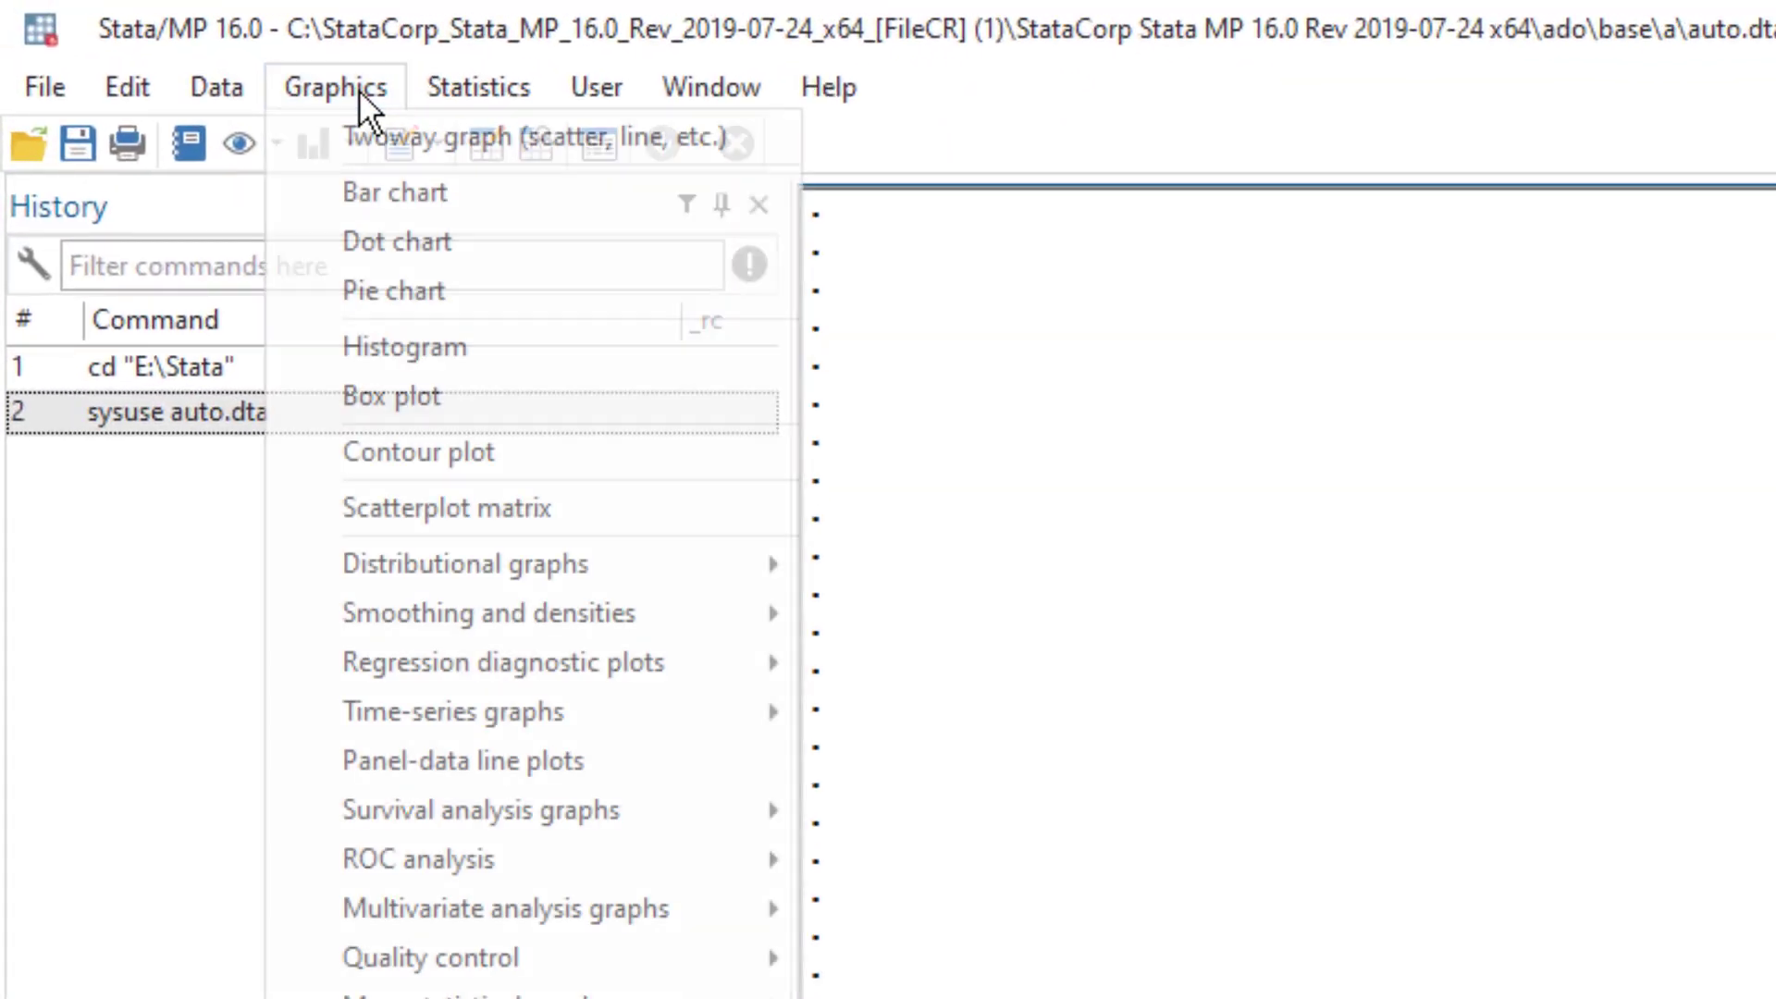
pyautogui.click(407, 347)
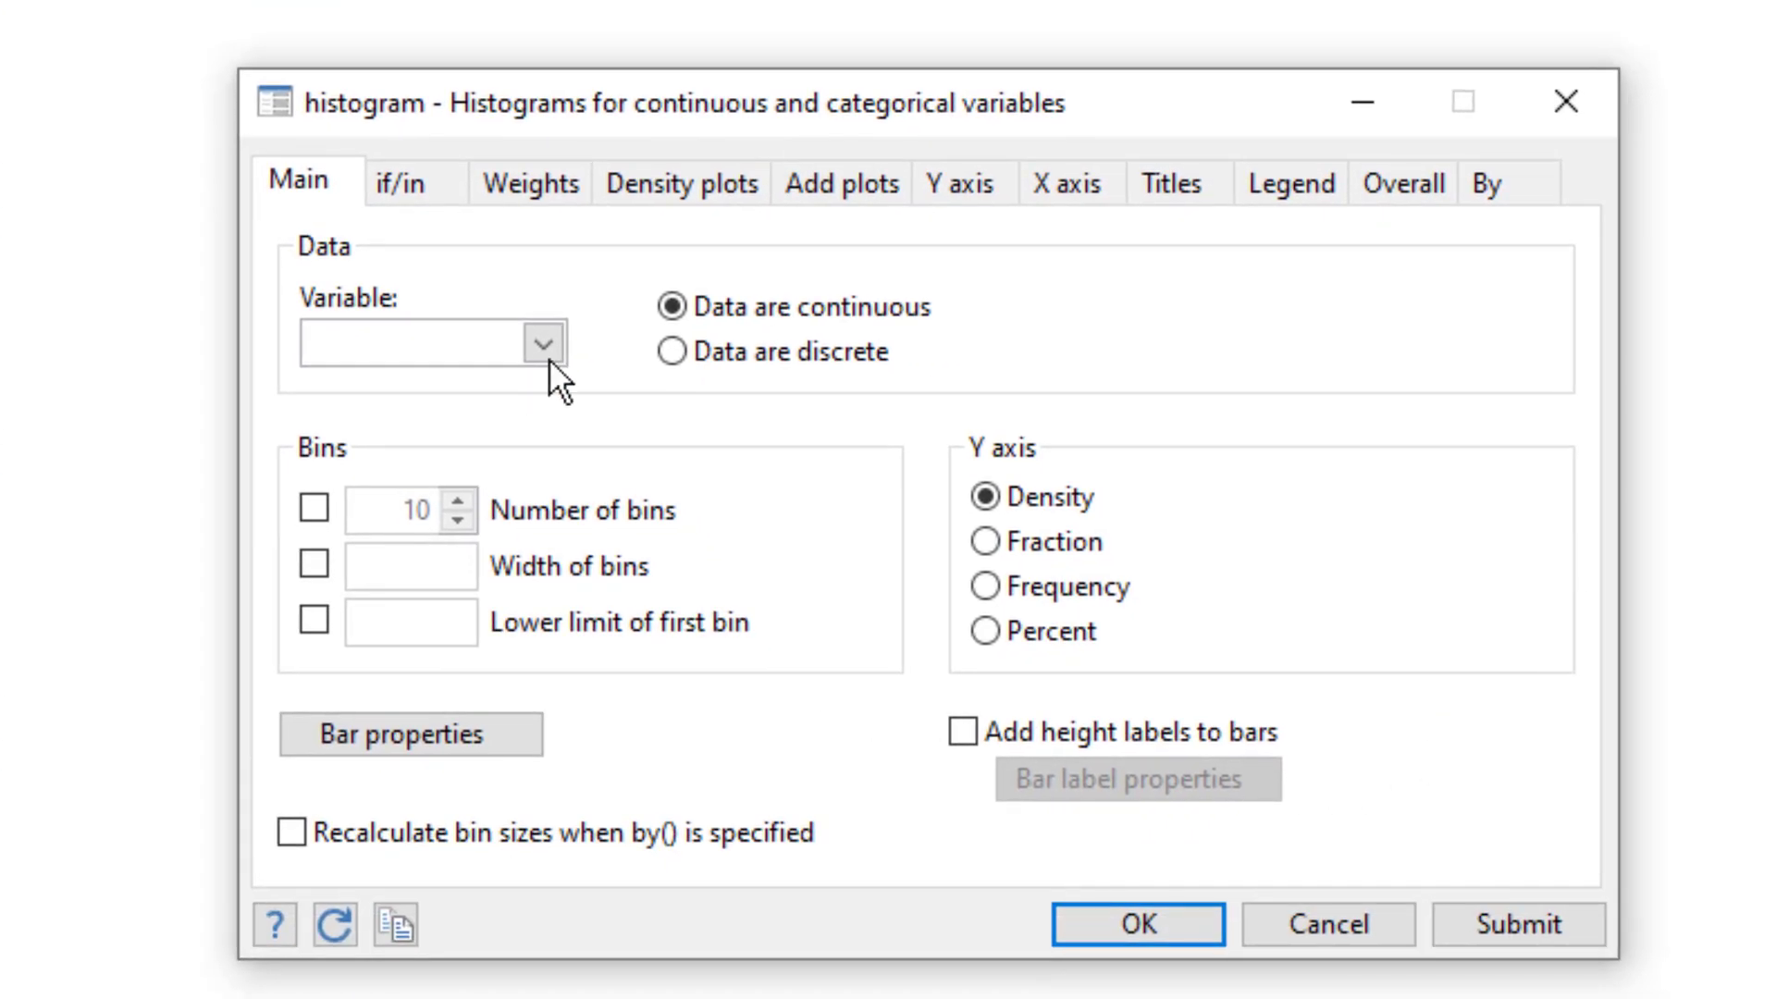
pyautogui.click(543, 344)
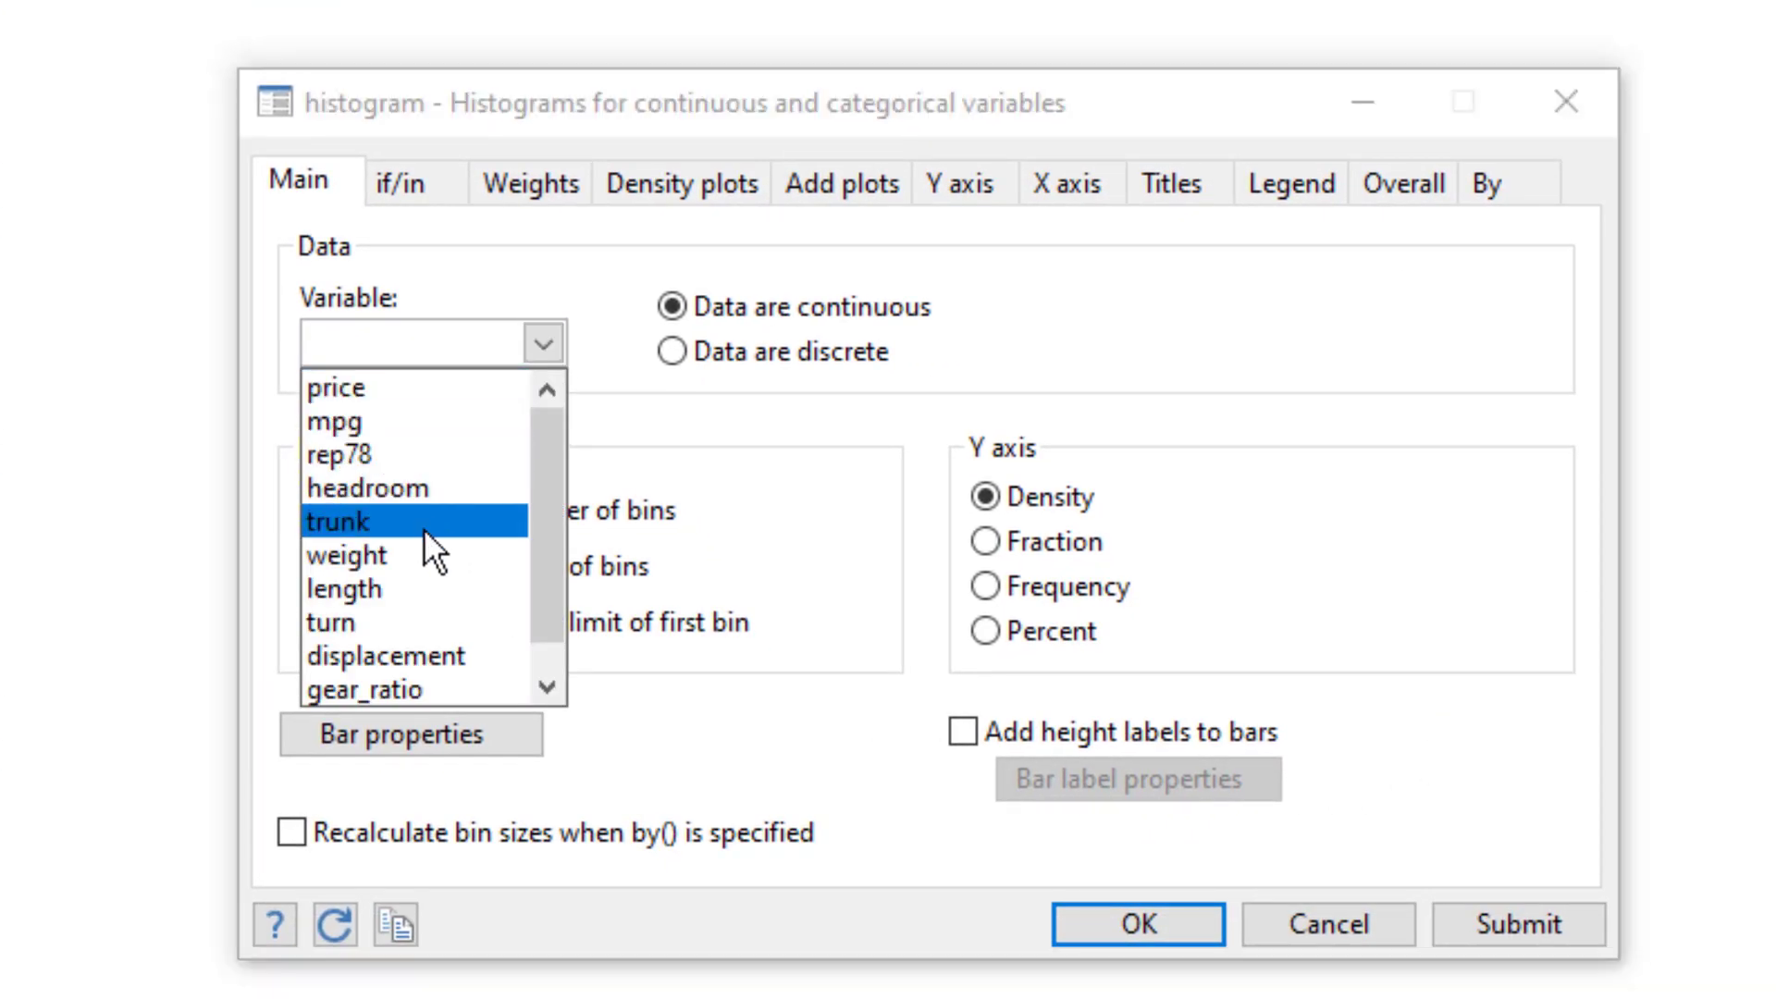
pyautogui.click(459, 424)
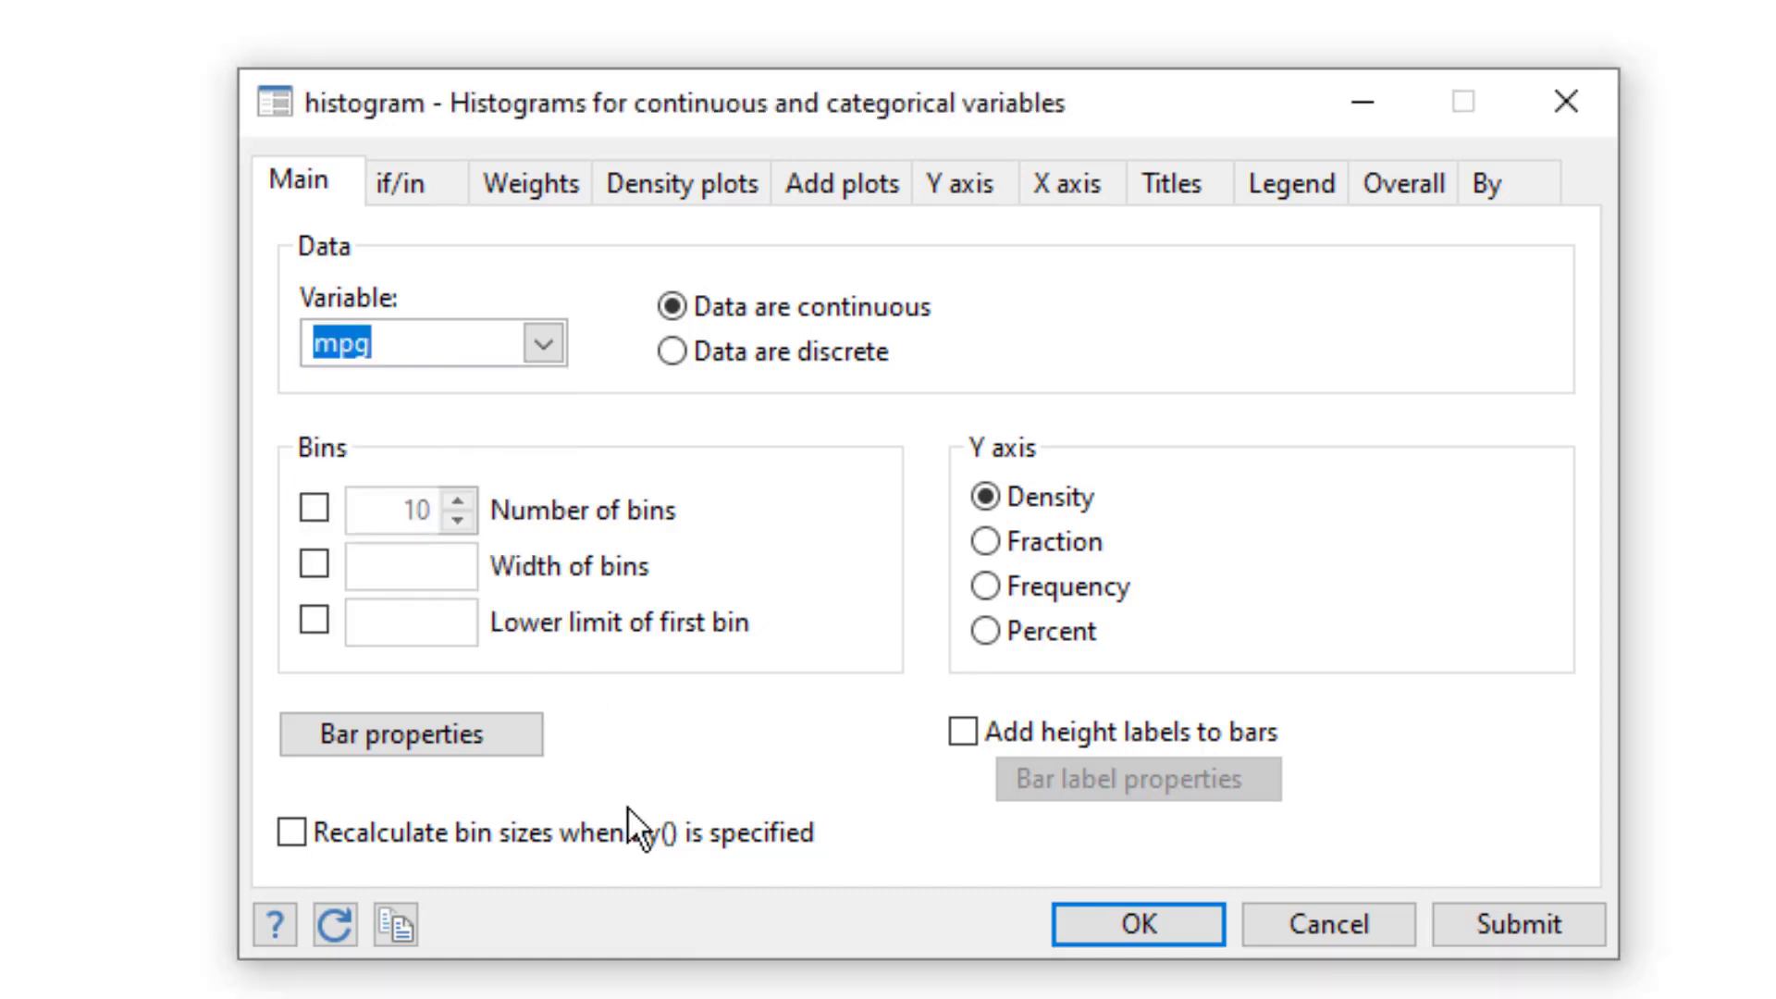
# Draw the mpg histogram, then recall the histogram mpg command and run it again
pyautogui.click(1170, 927)
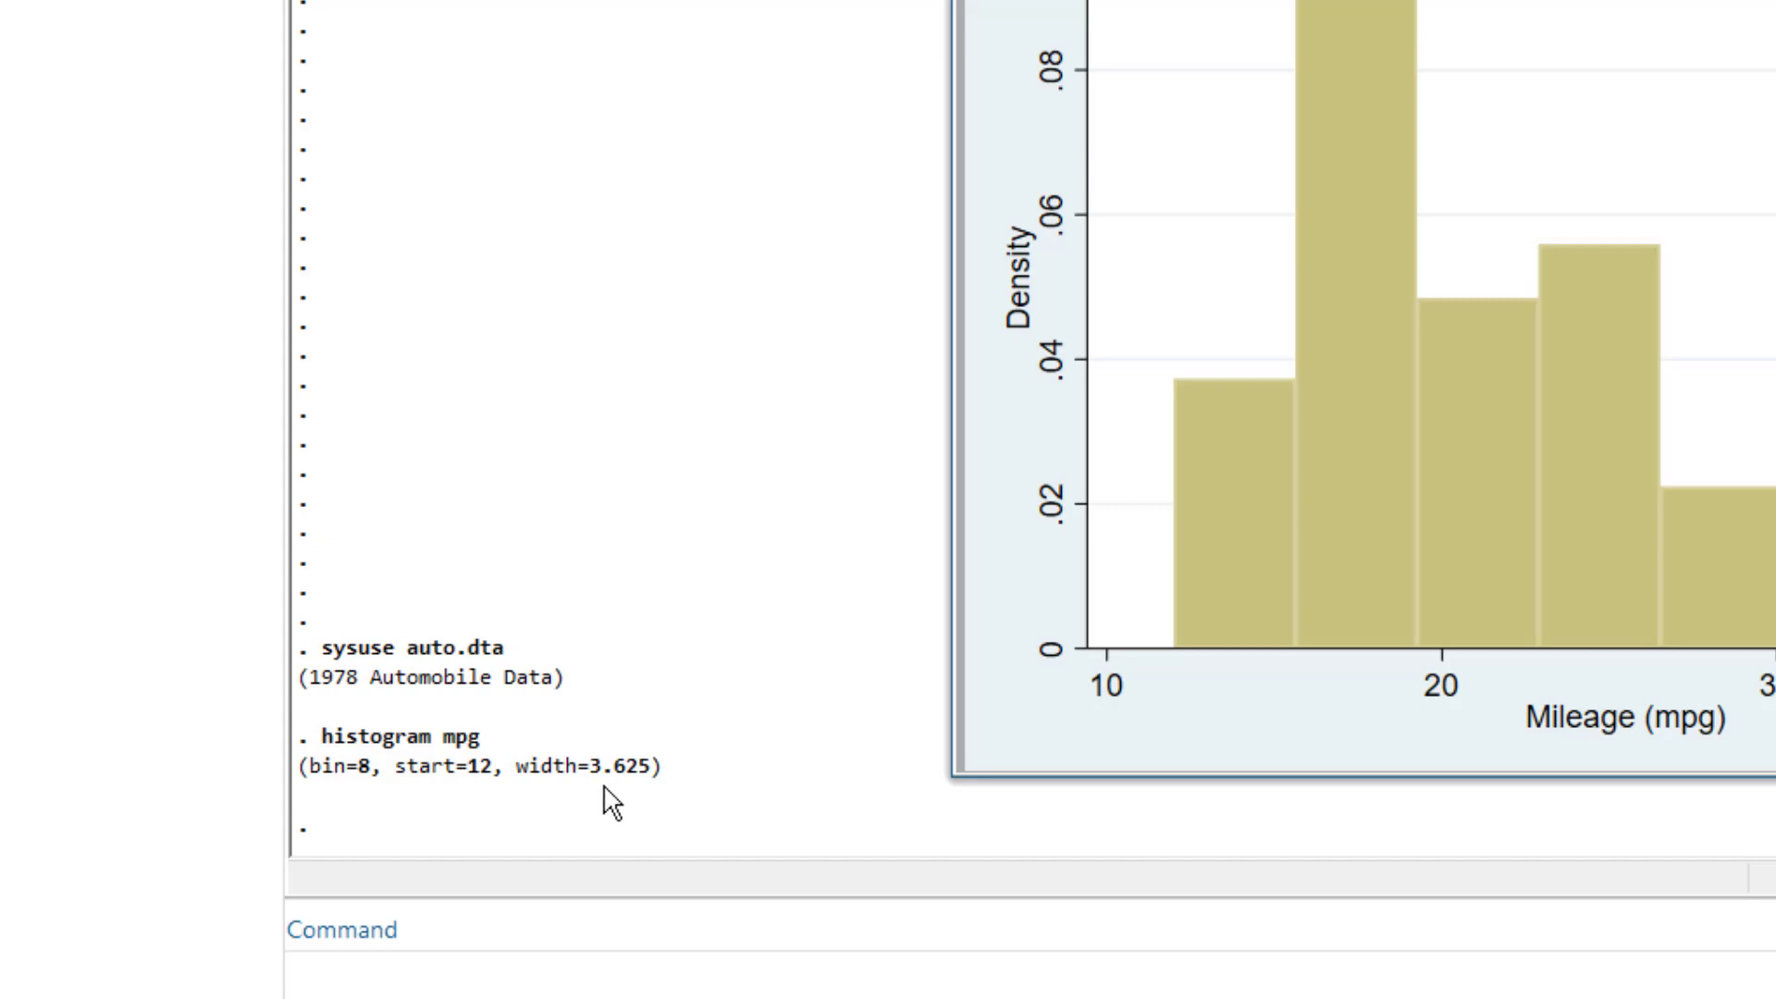
pyautogui.press('pageup')
pyautogui.press('Return')
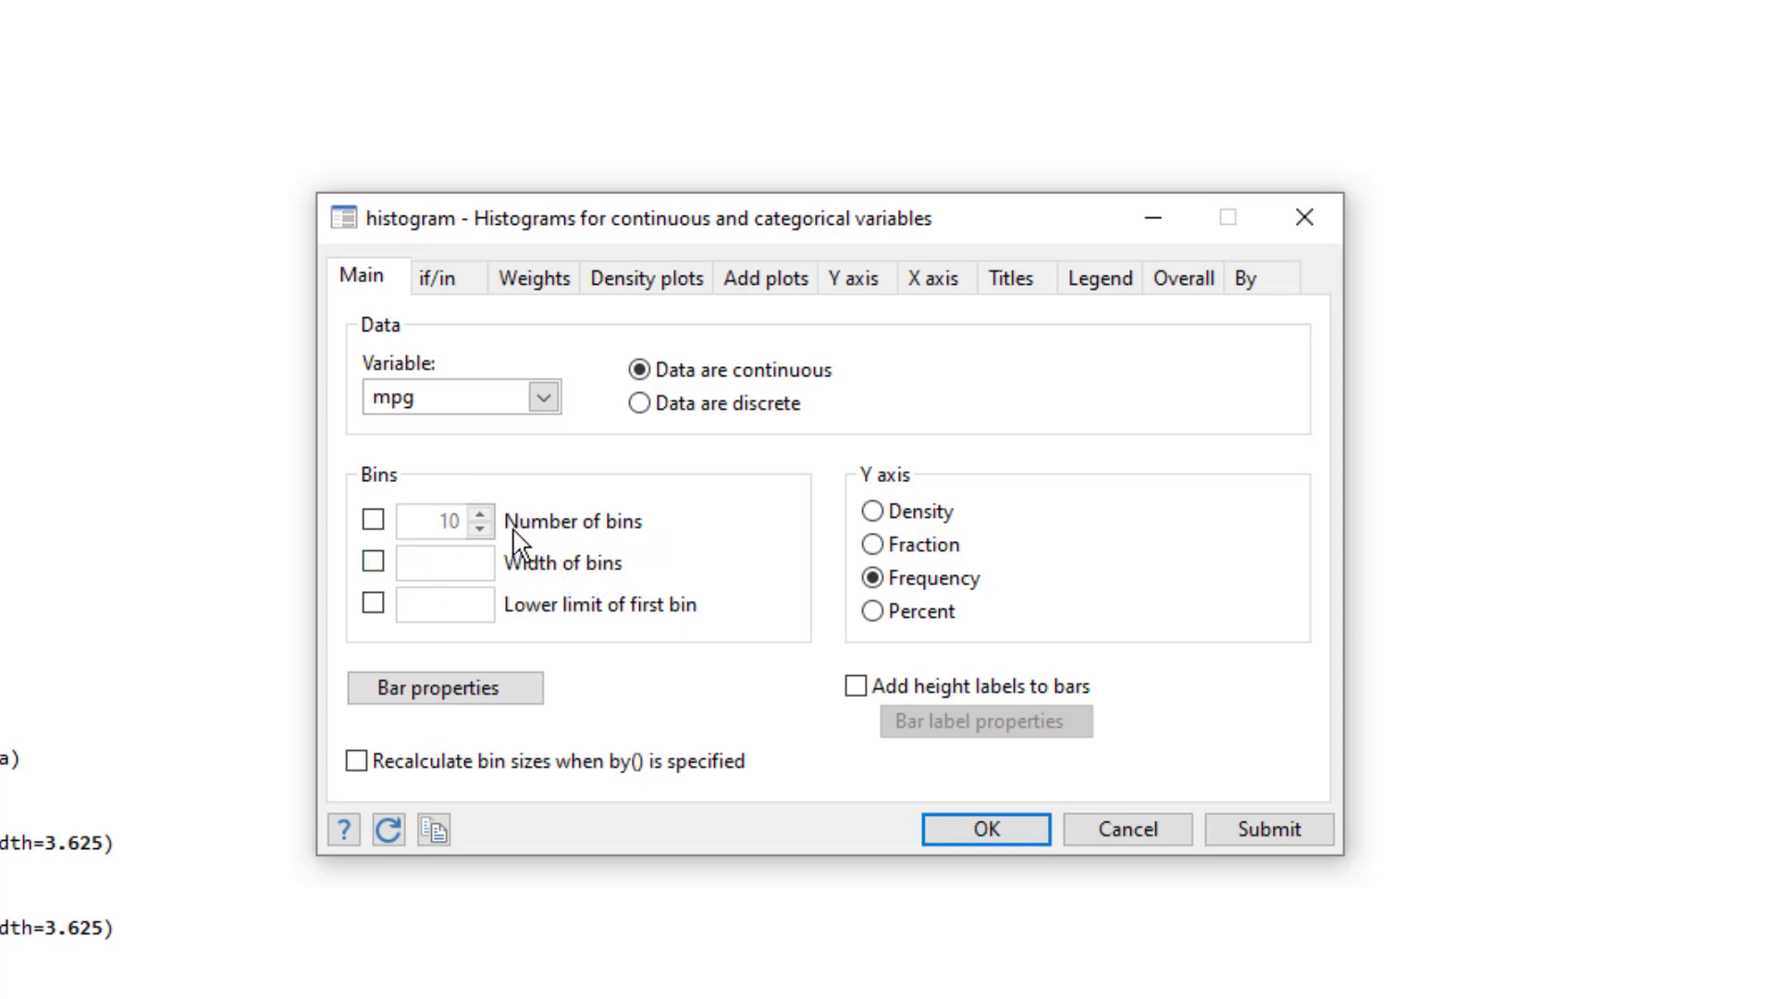
# Redraw the mpg frequency histogram with a fixed bin width of 3
pyautogui.click(373, 561)
pyautogui.click(412, 562)
pyautogui.click(445, 567)
pyautogui.write('3')
pyautogui.click(951, 829)
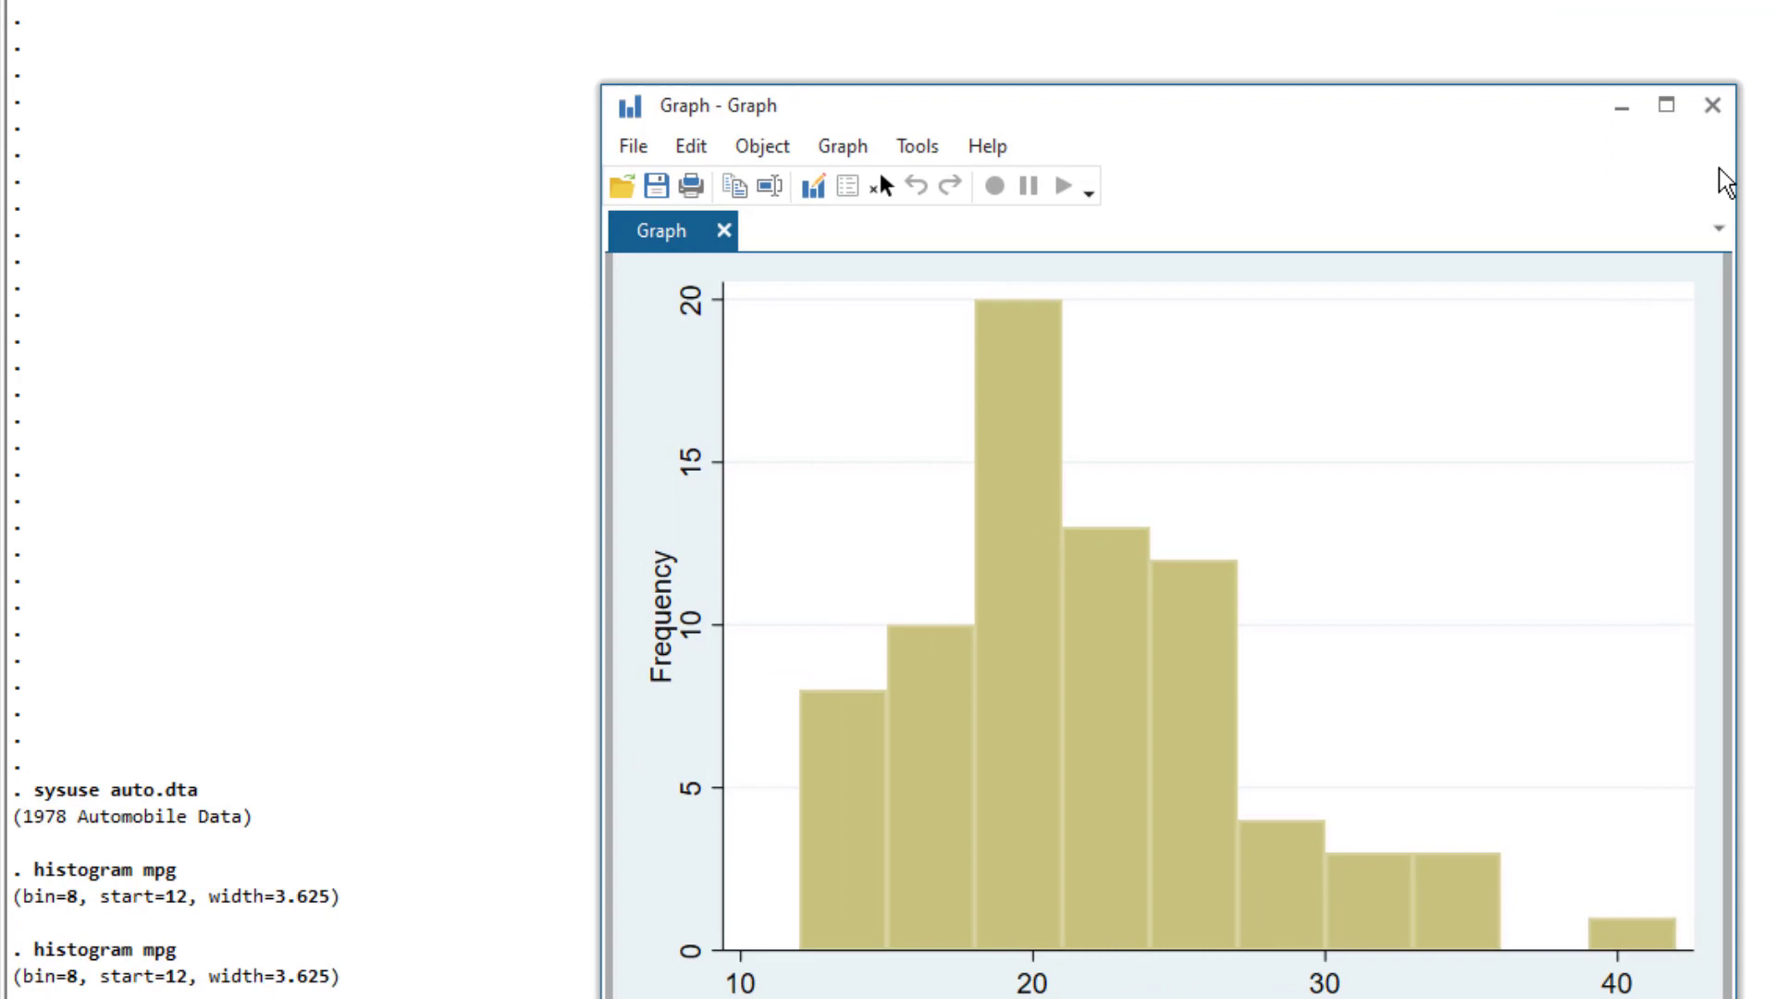
# Reopen the histogram dialog and enter 'Mileage Histogram' as the title in the Titles tab
pyautogui.click(305, 61)
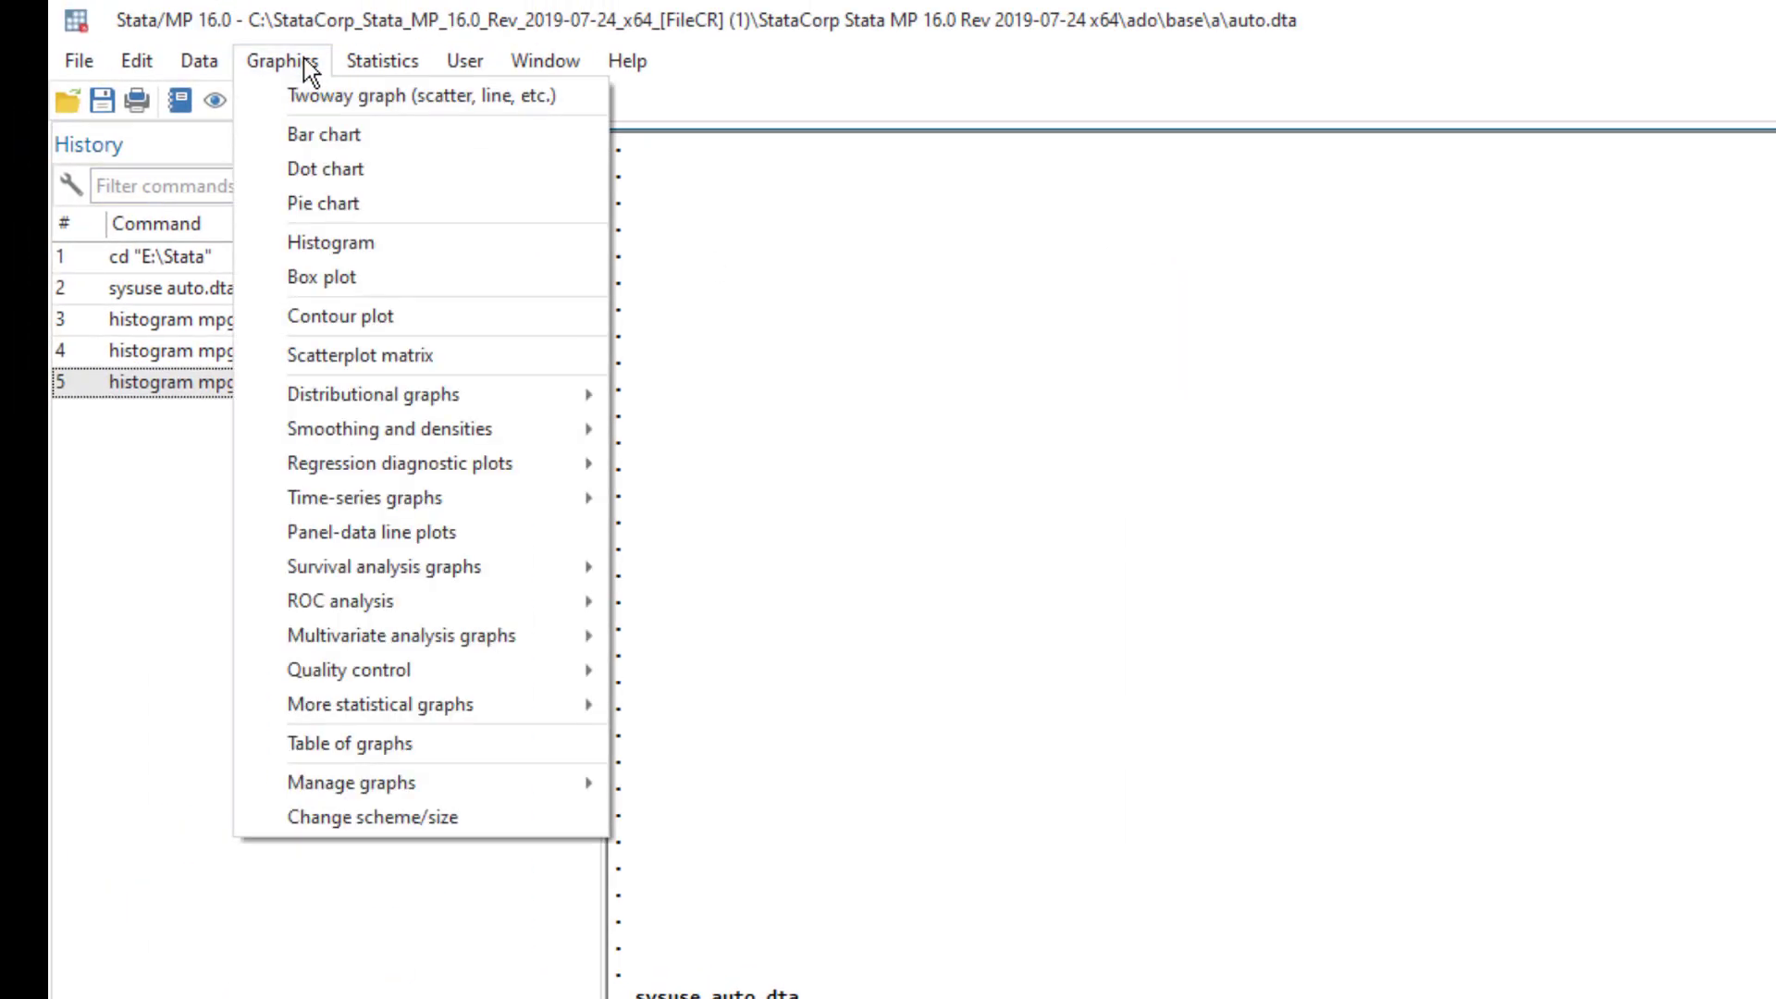
pyautogui.click(416, 244)
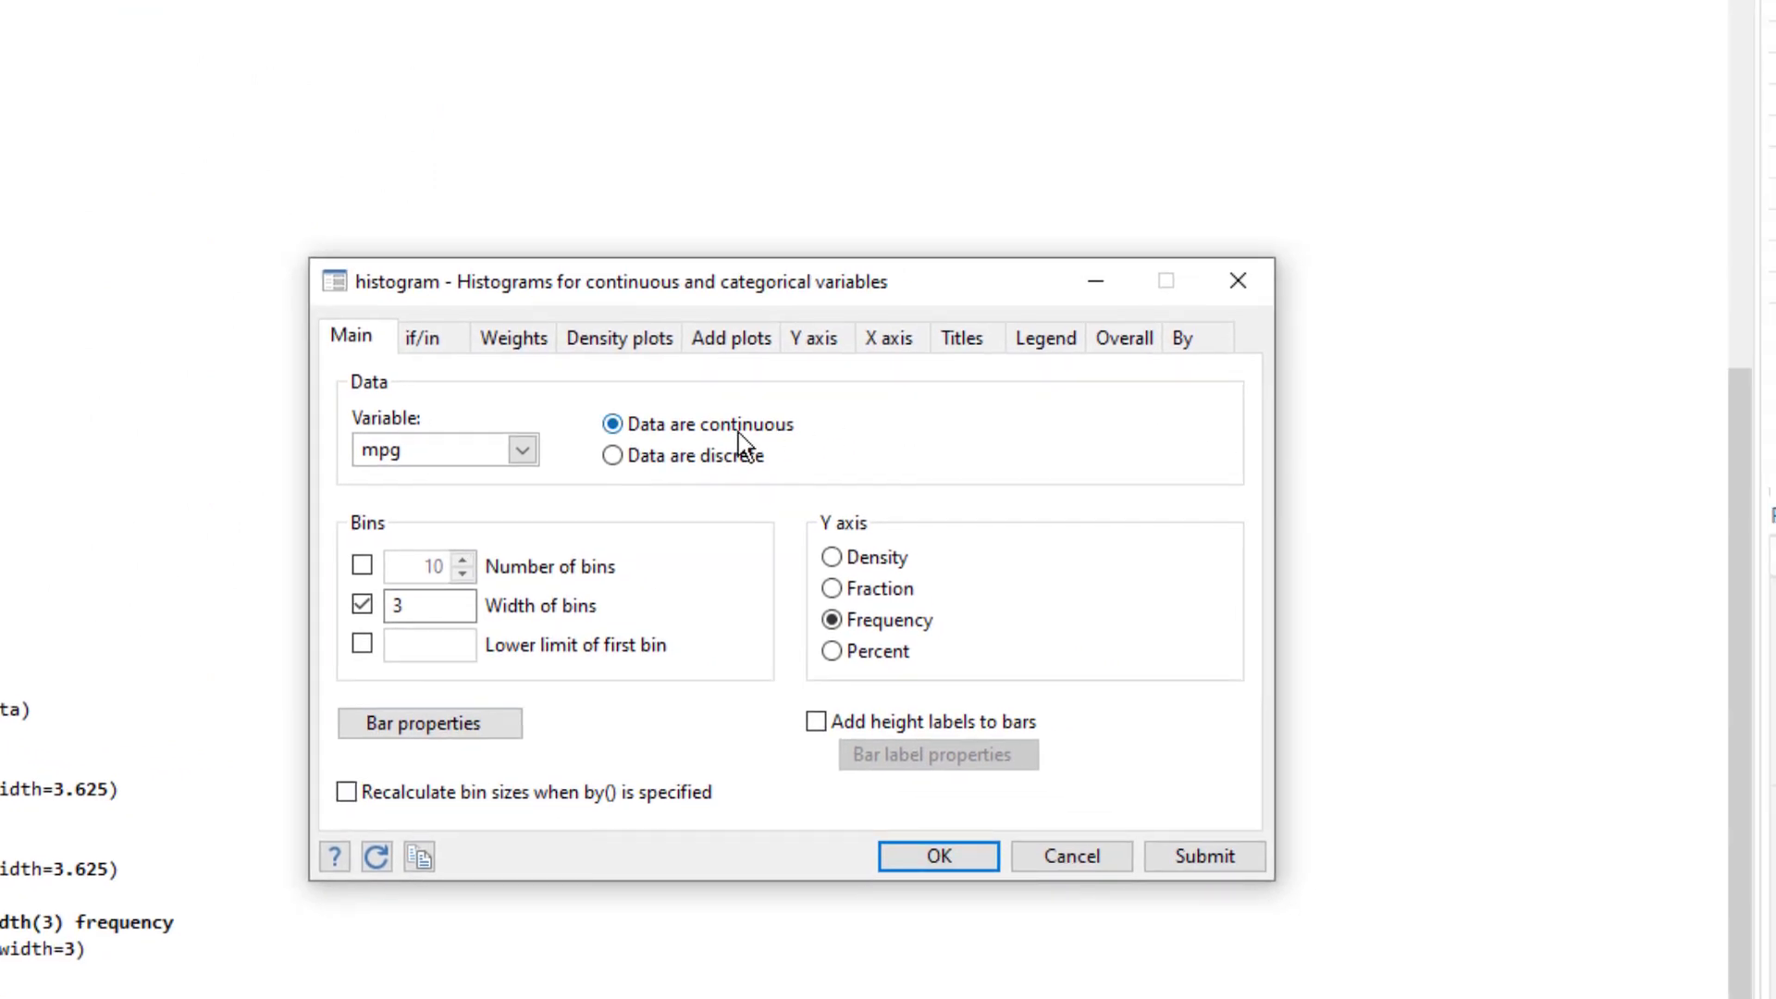
pyautogui.click(971, 344)
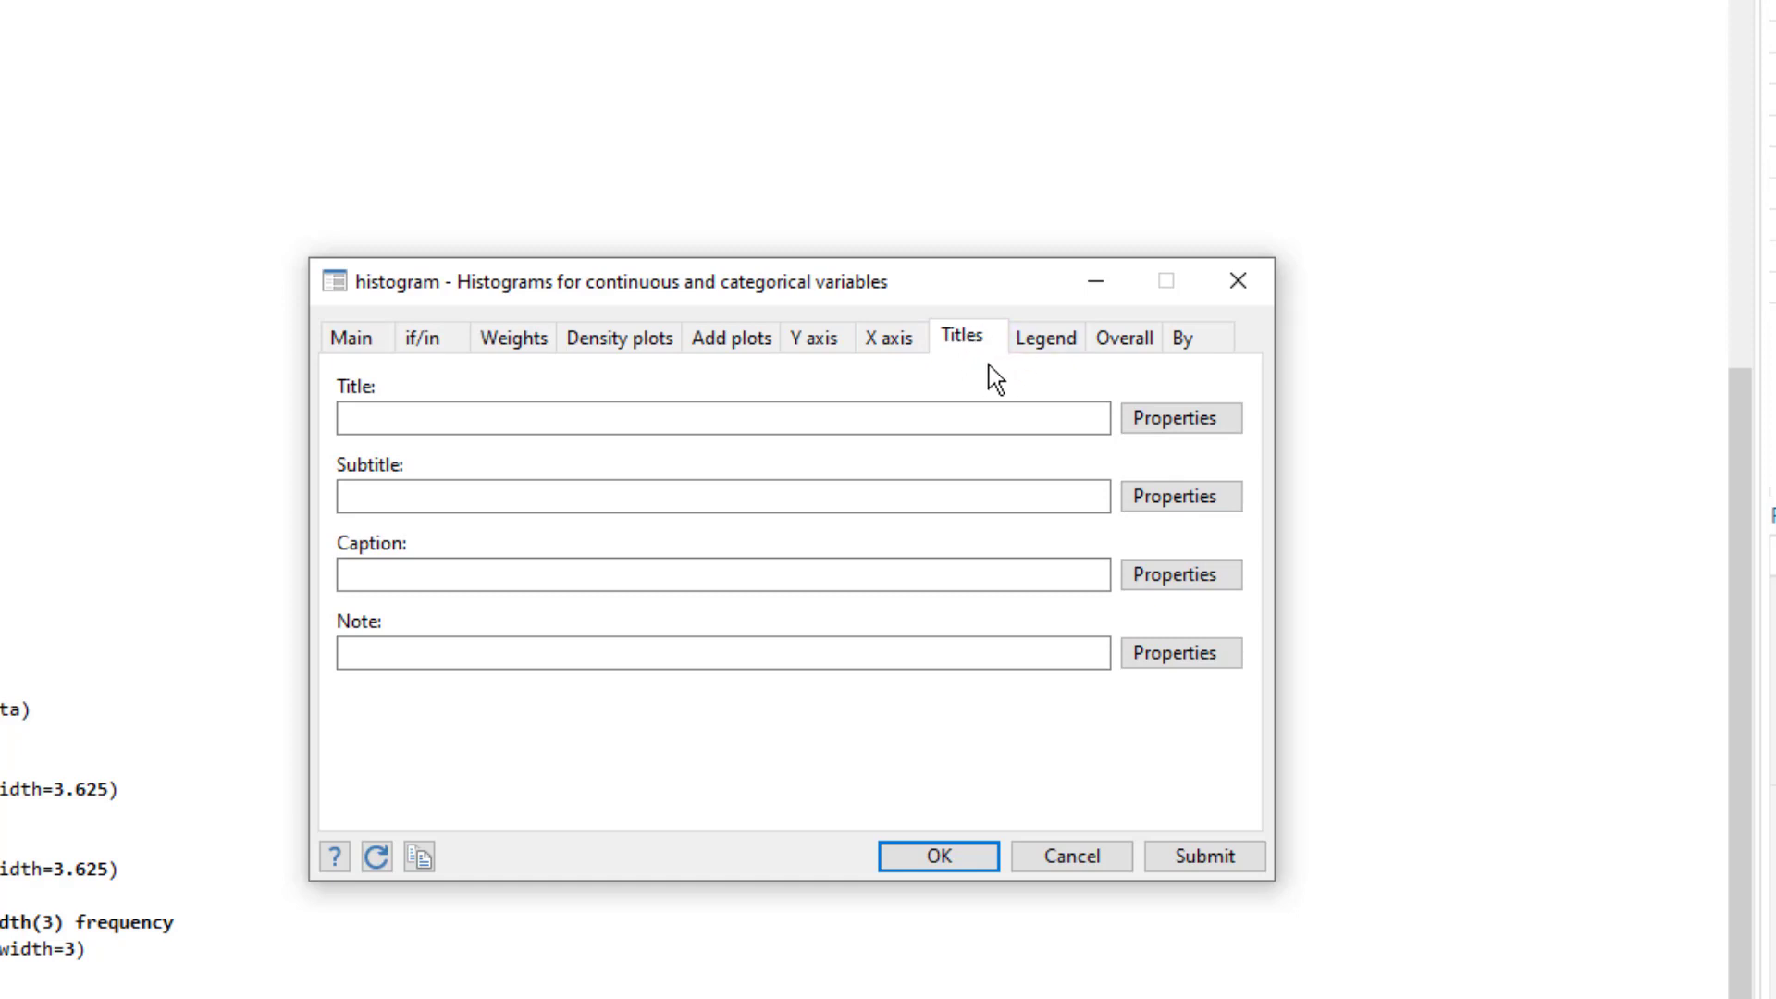
pyautogui.click(348, 344)
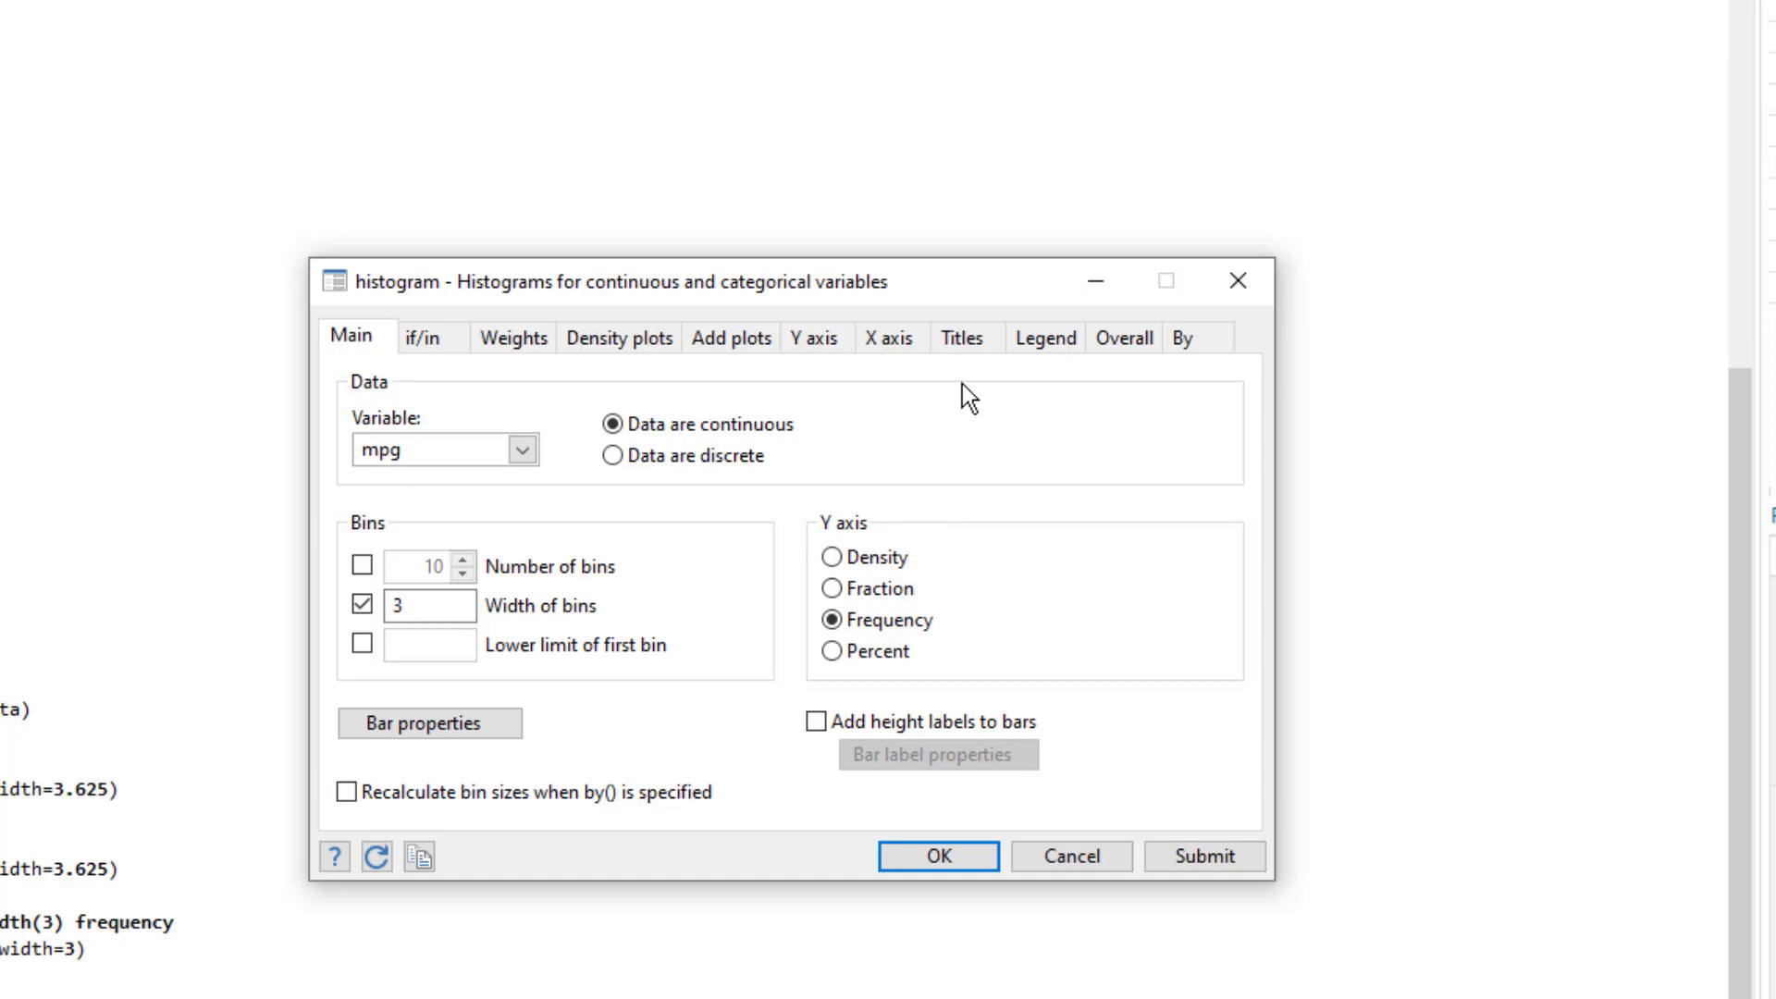
pyautogui.click(962, 338)
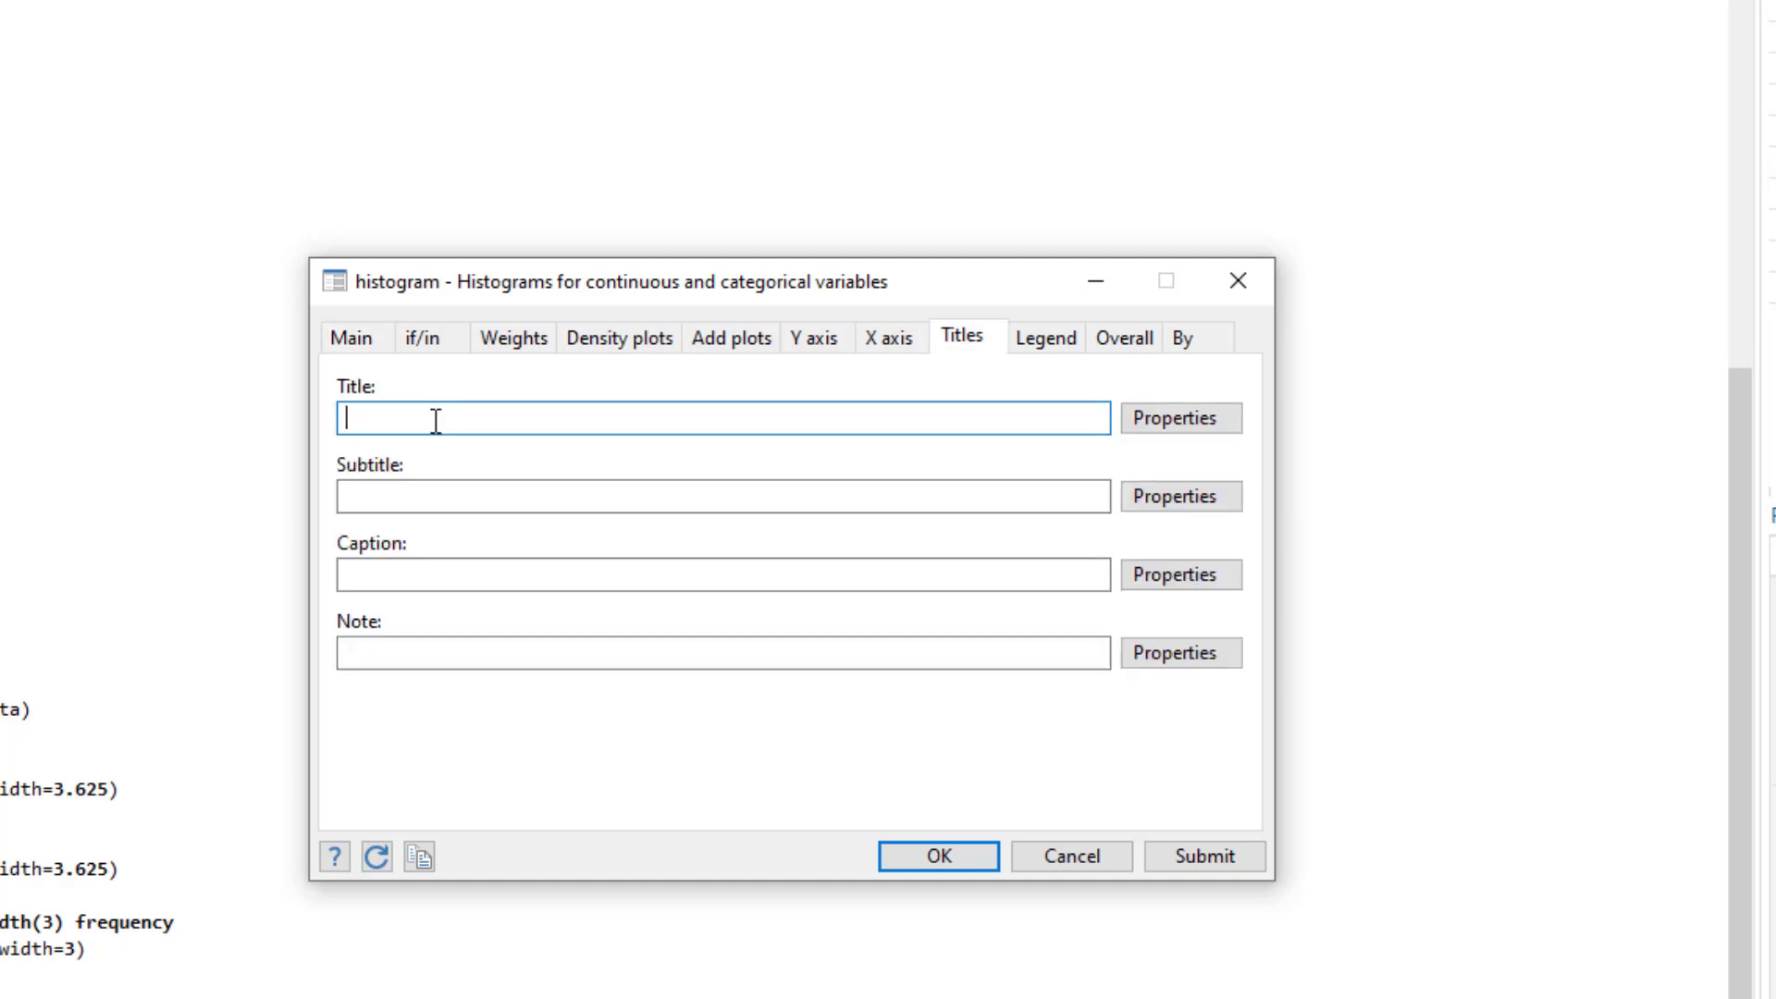
pyautogui.write('Mileage Histogram')
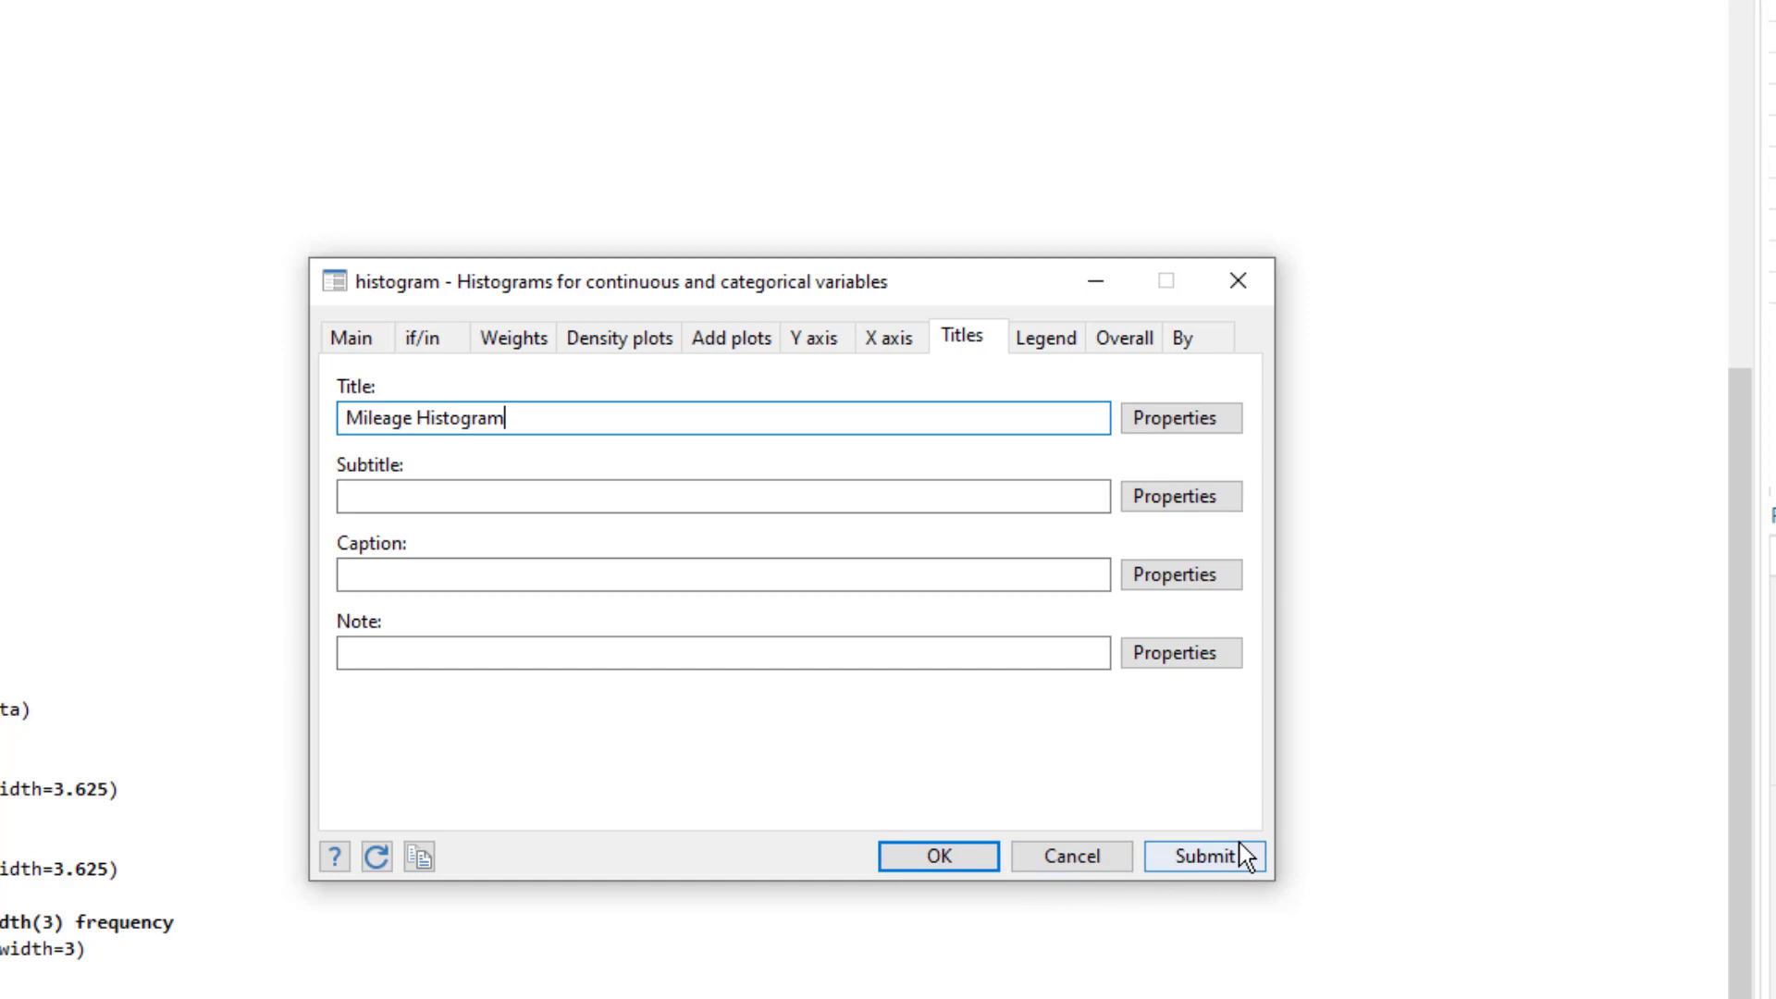
pyautogui.moveTo(900, 285); pyautogui.dragTo(1217, 229)
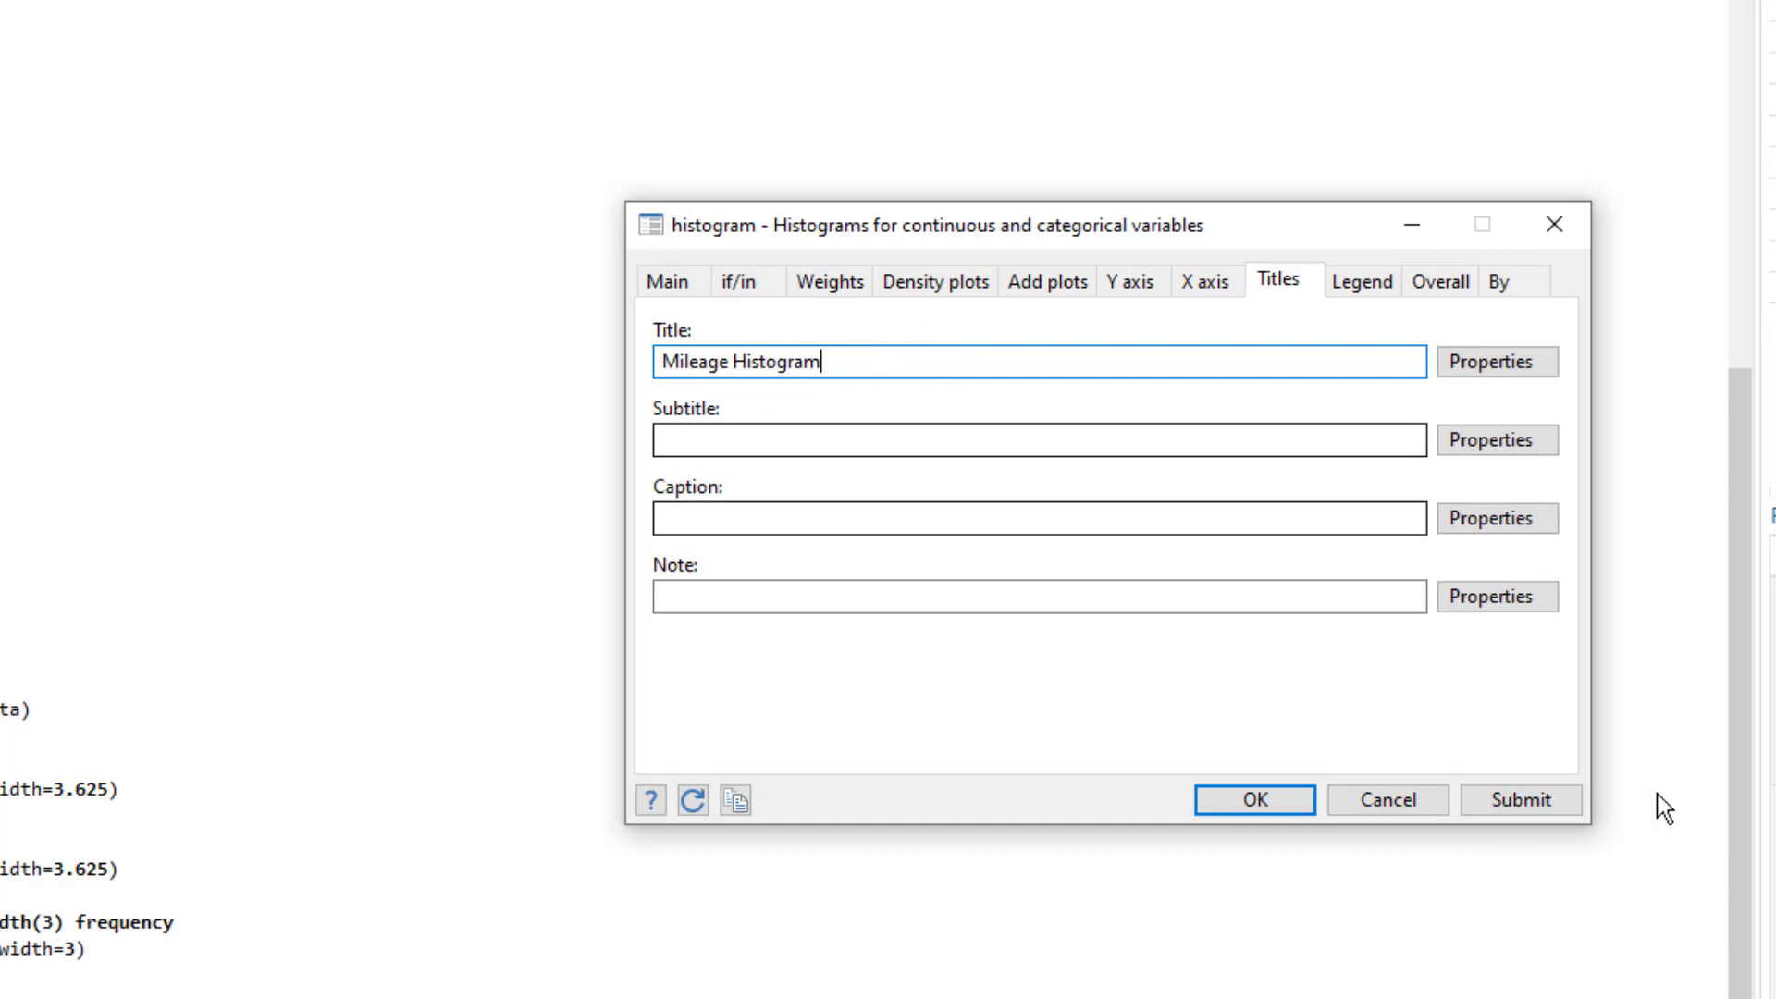
# Draw the histogram titled Mileage Histogram and move the graph window to the left
pyautogui.click(1485, 797)
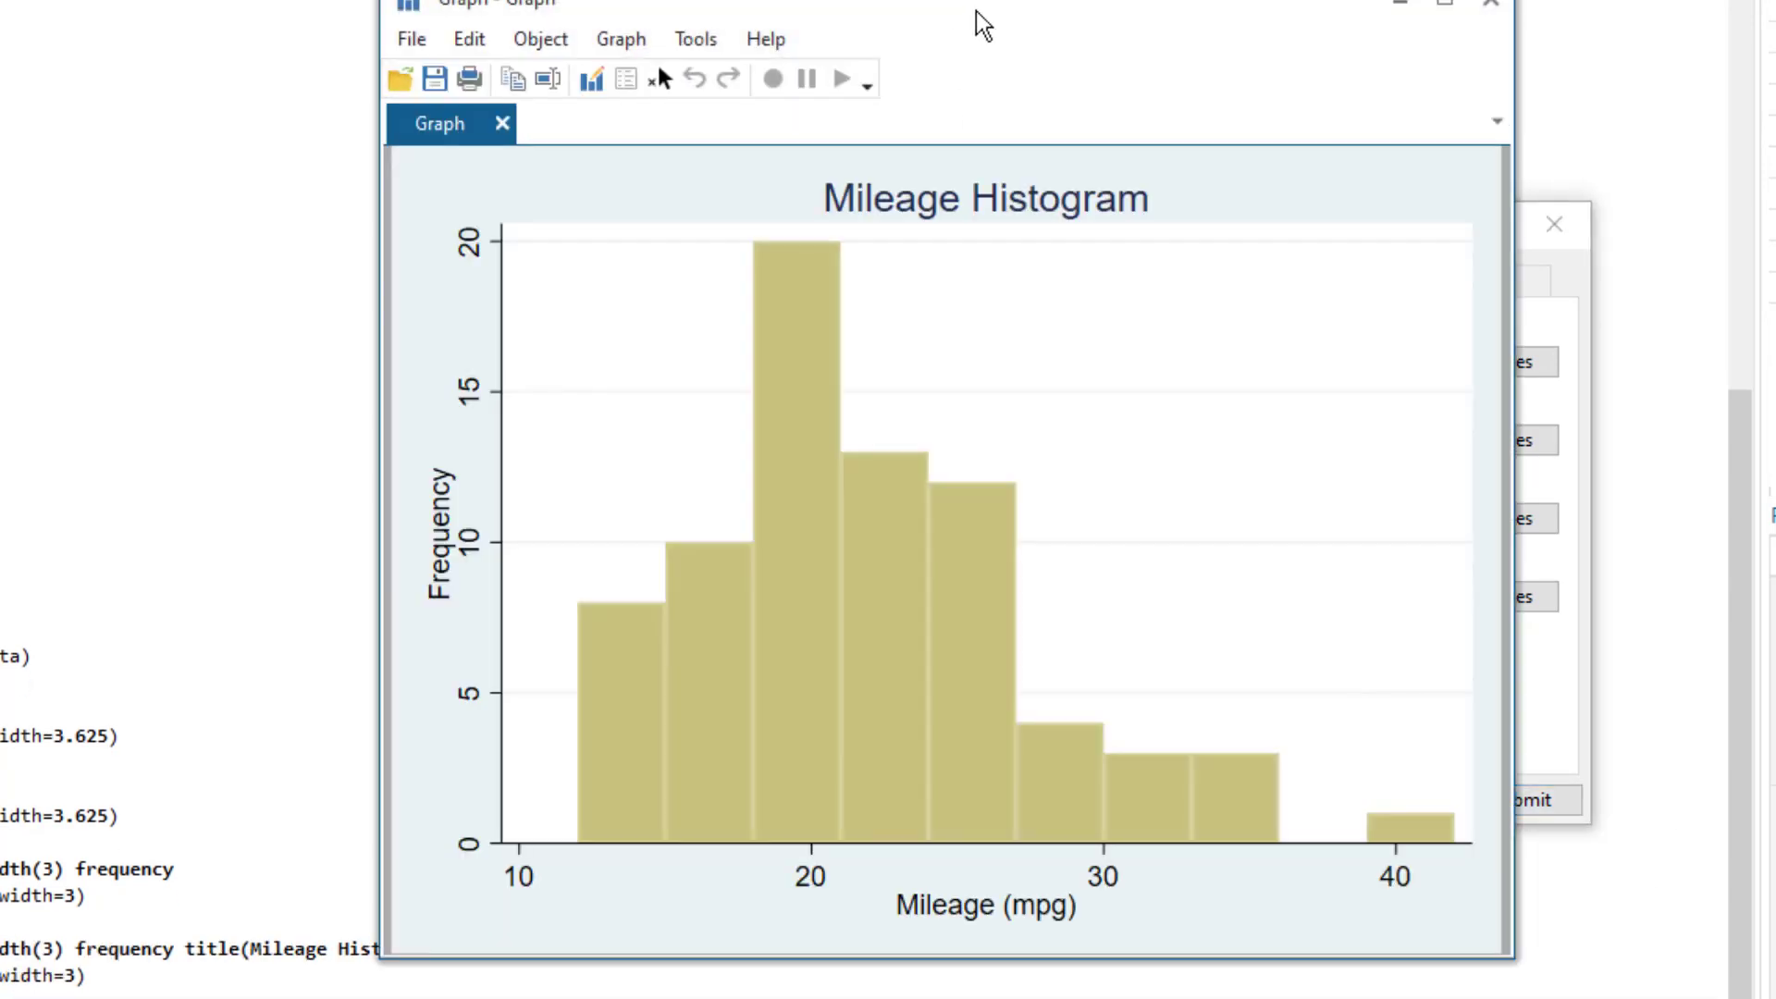
pyautogui.moveTo(978, 11); pyautogui.dragTo(118, 4)
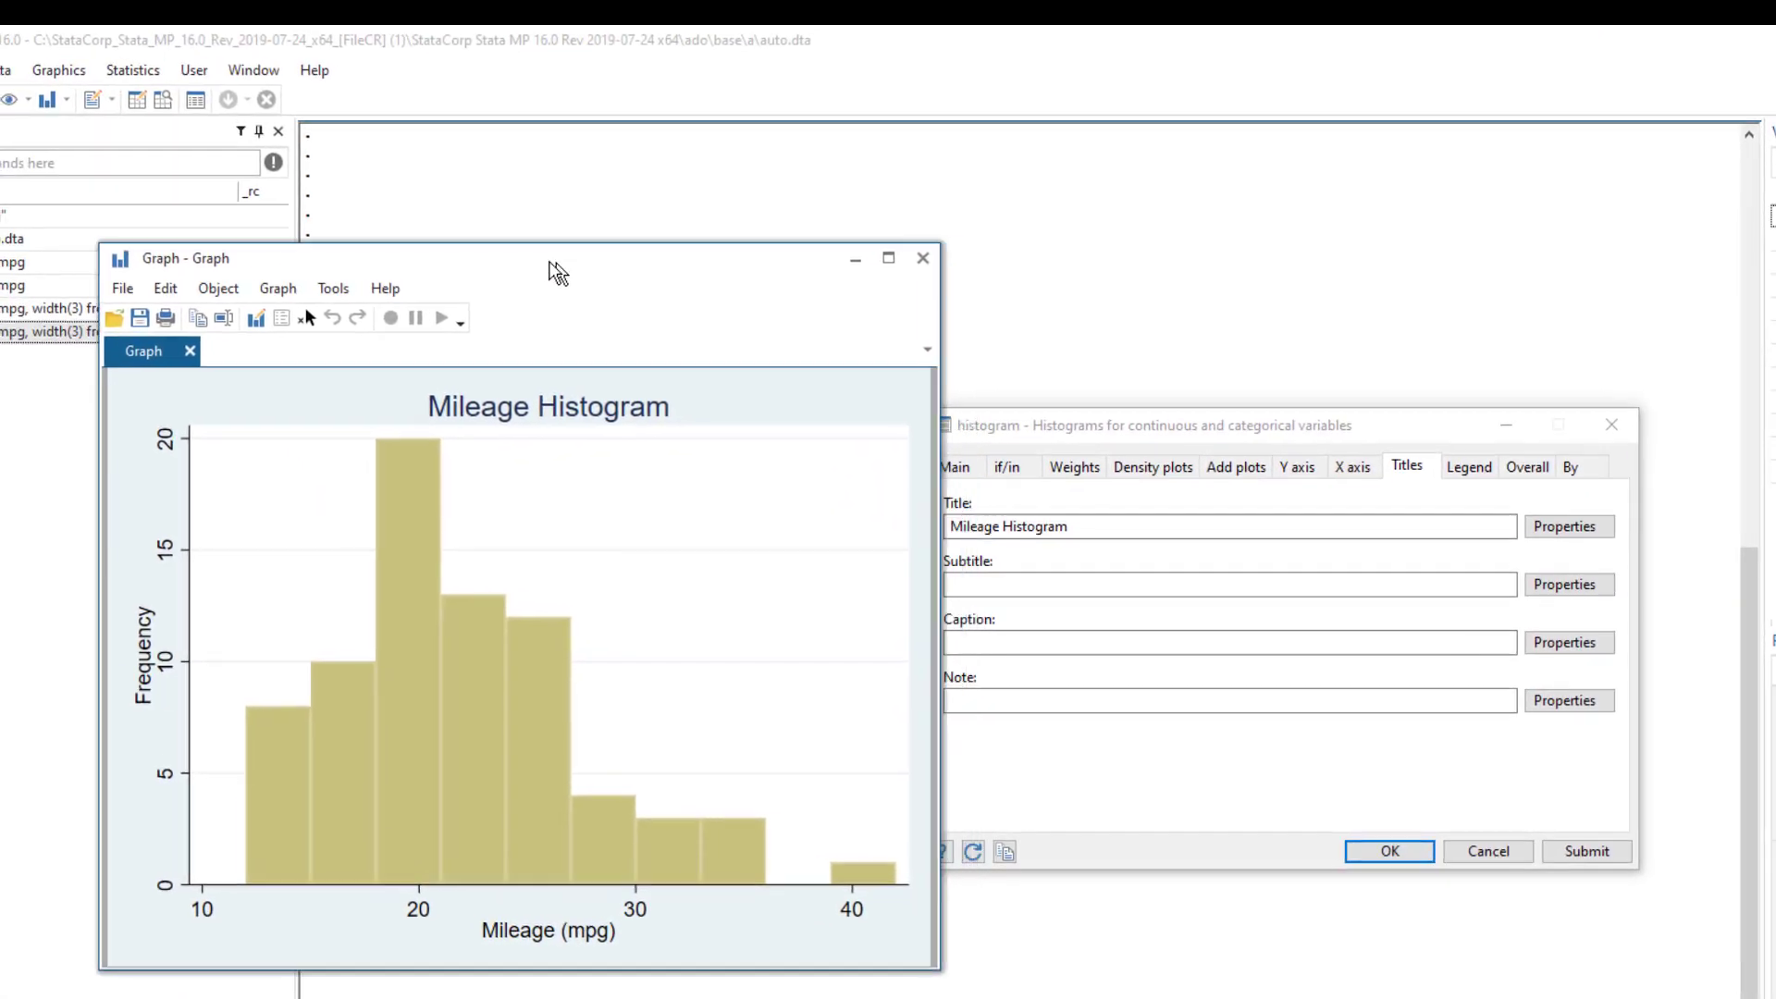
pyautogui.moveTo(558, 273); pyautogui.dragTo(528, 271)
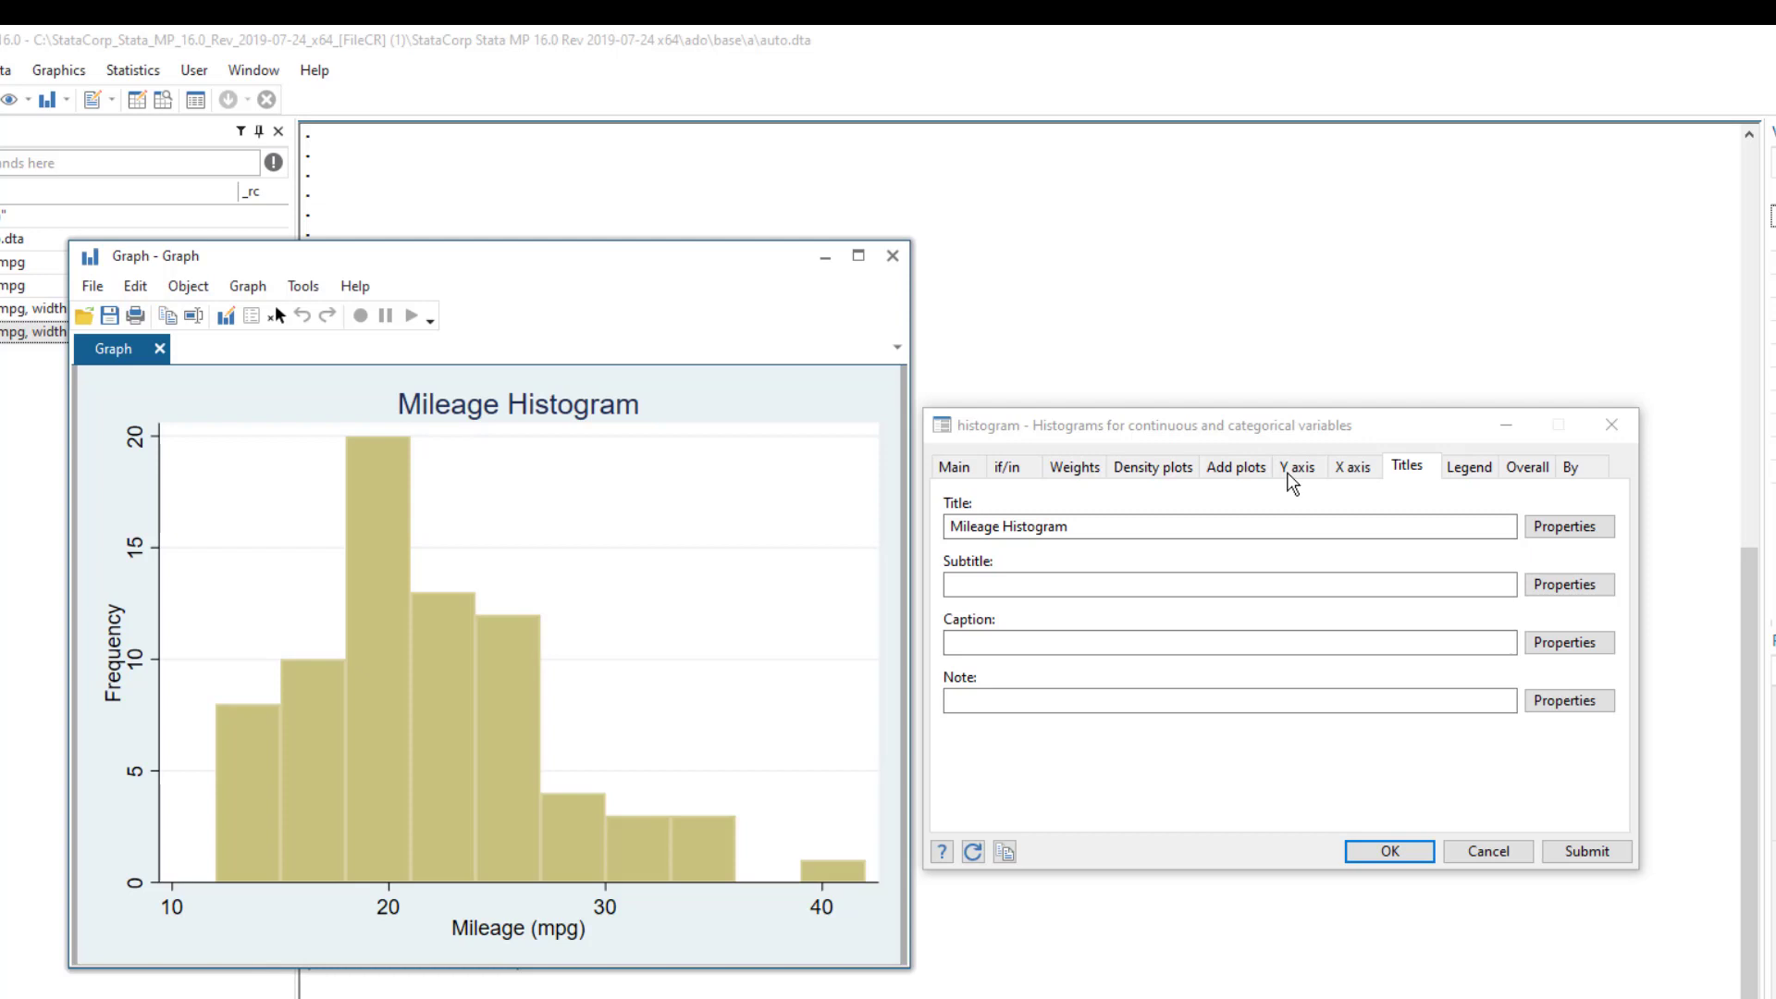
# Enter the note 'Note: source of data' and redraw the histogram with it
pyautogui.click(994, 699)
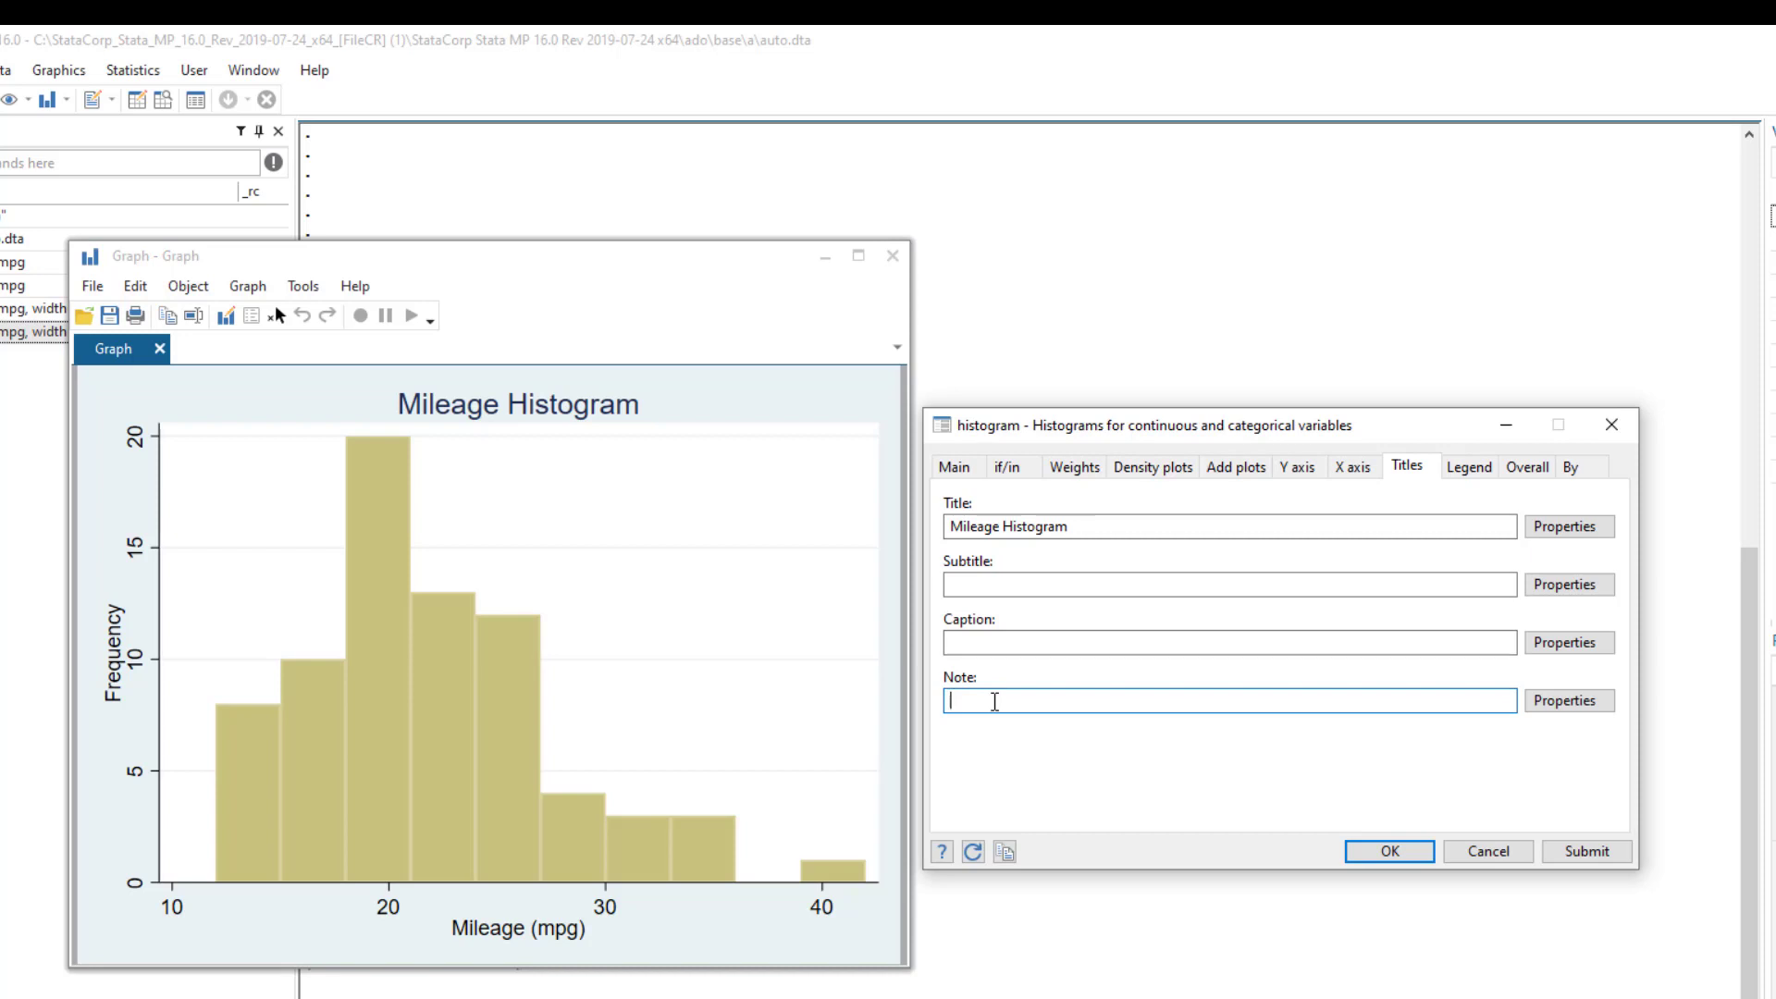
pyautogui.write('Note: source of data')
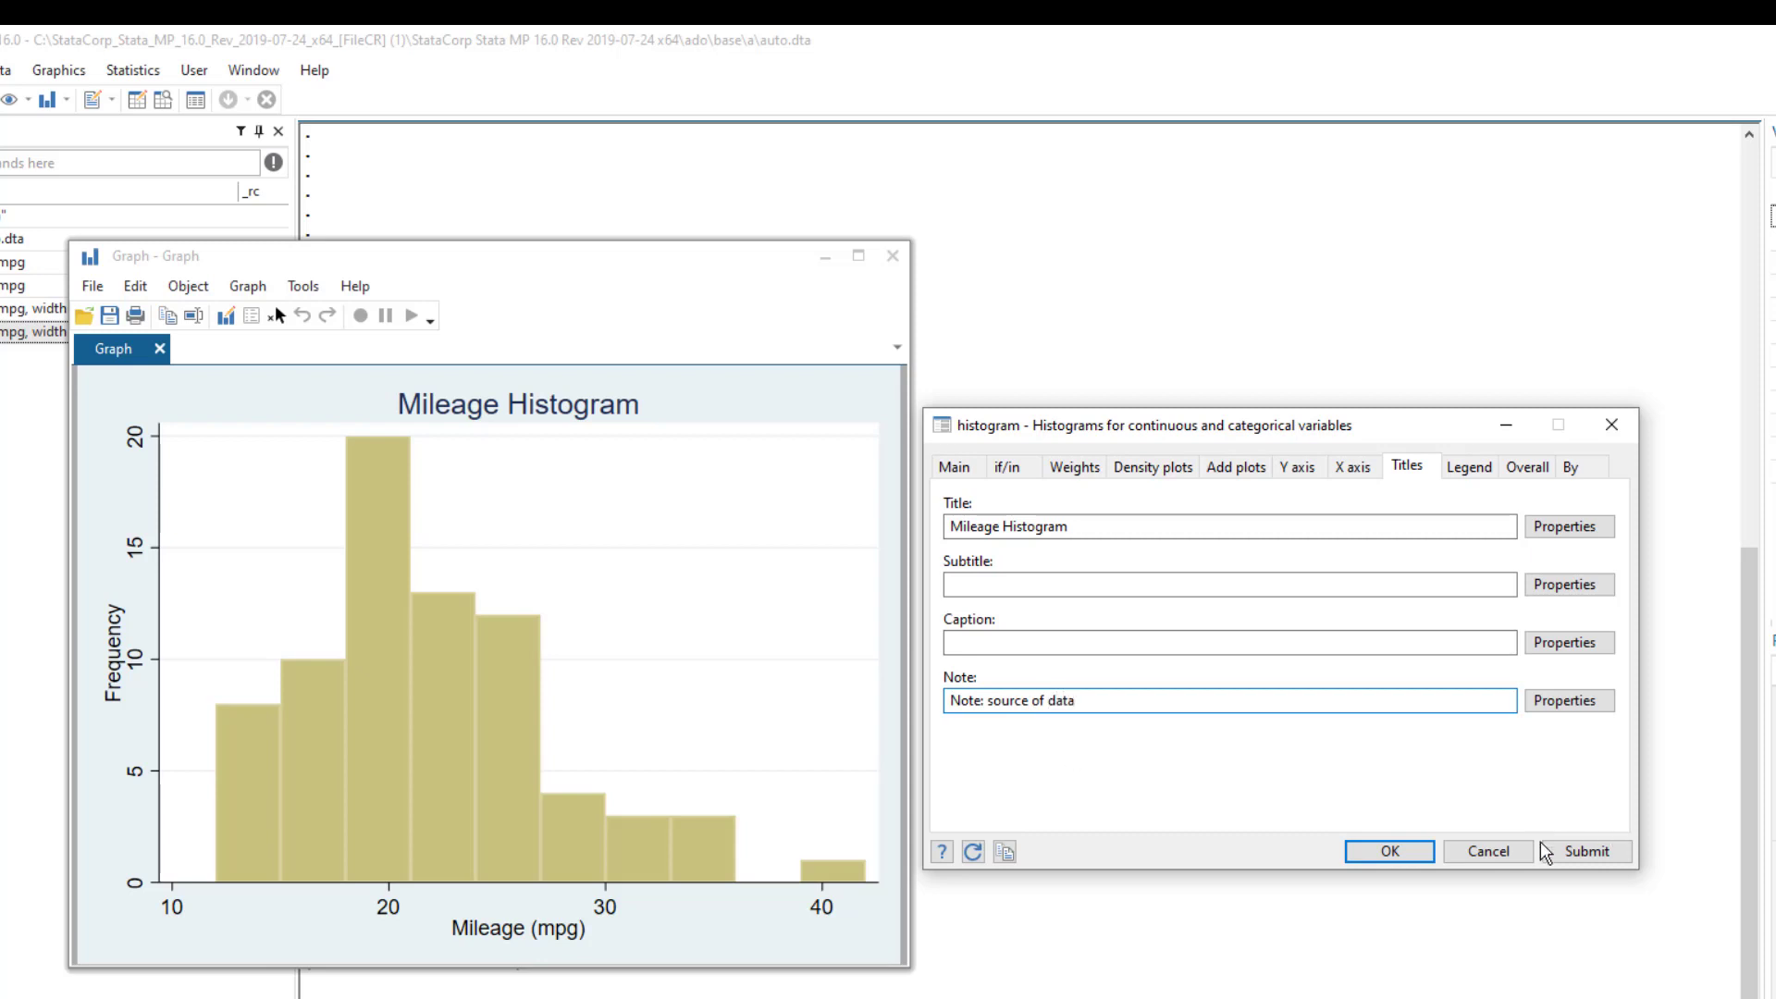
pyautogui.click(1587, 856)
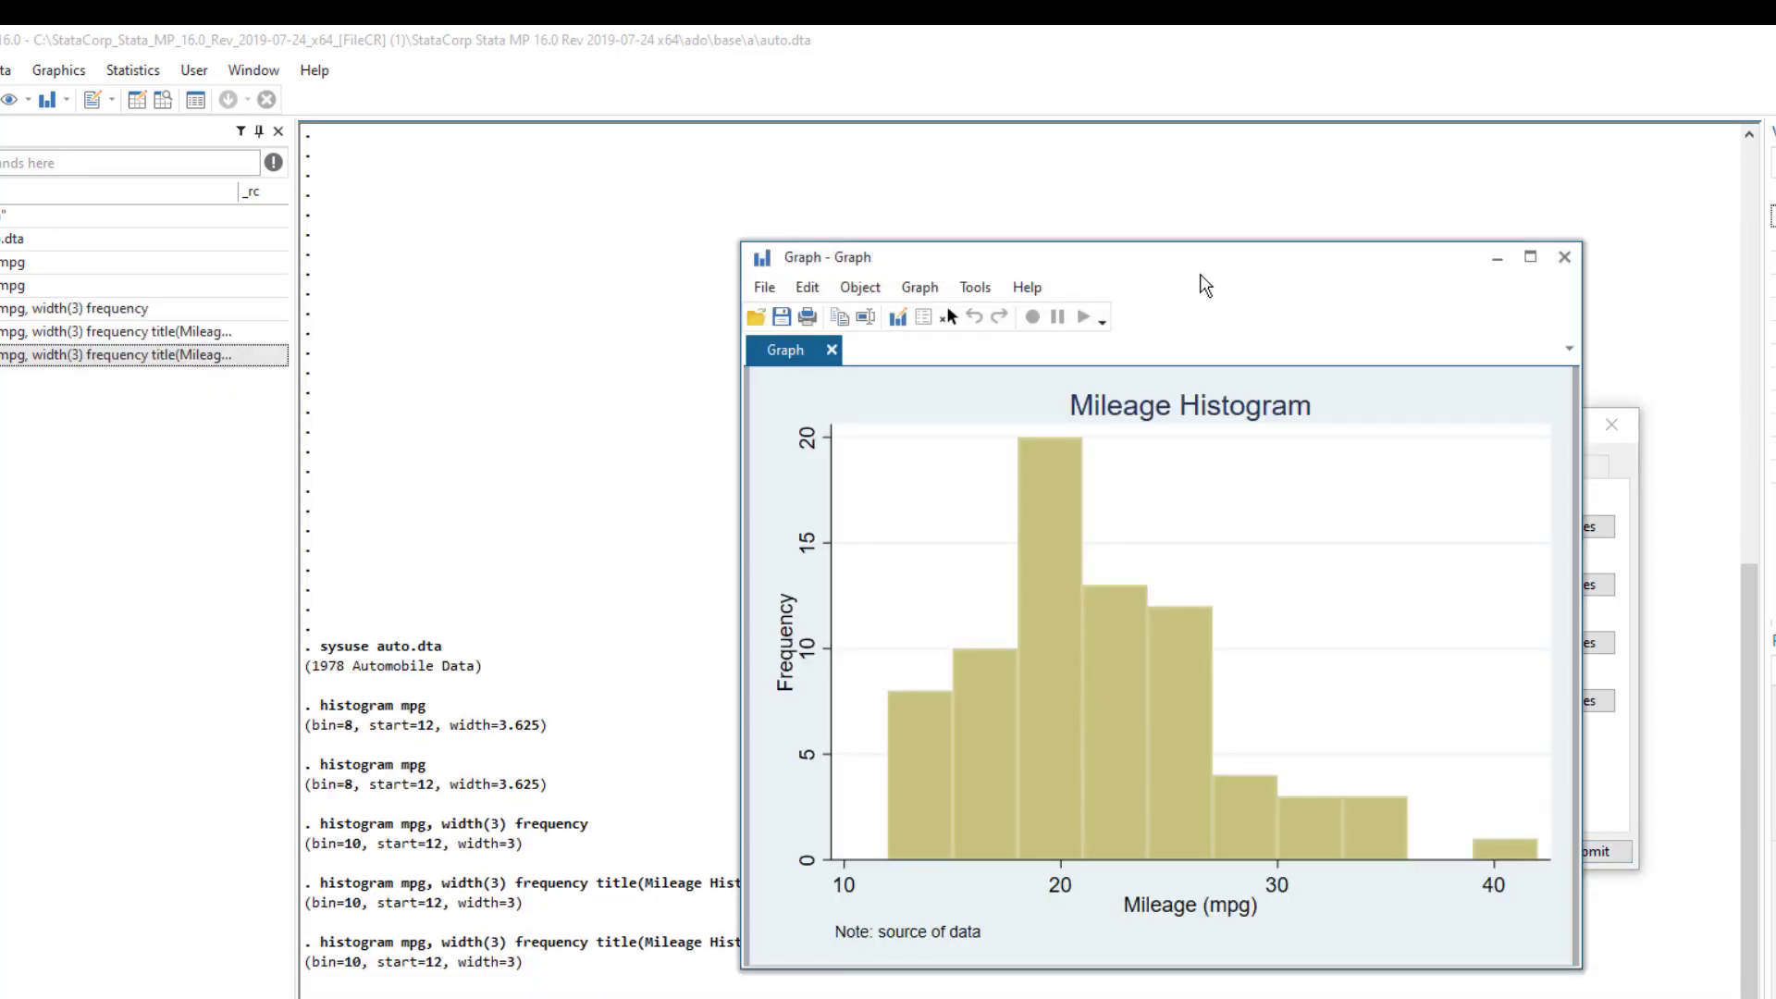
pyautogui.moveTo(1205, 271); pyautogui.dragTo(579, 263)
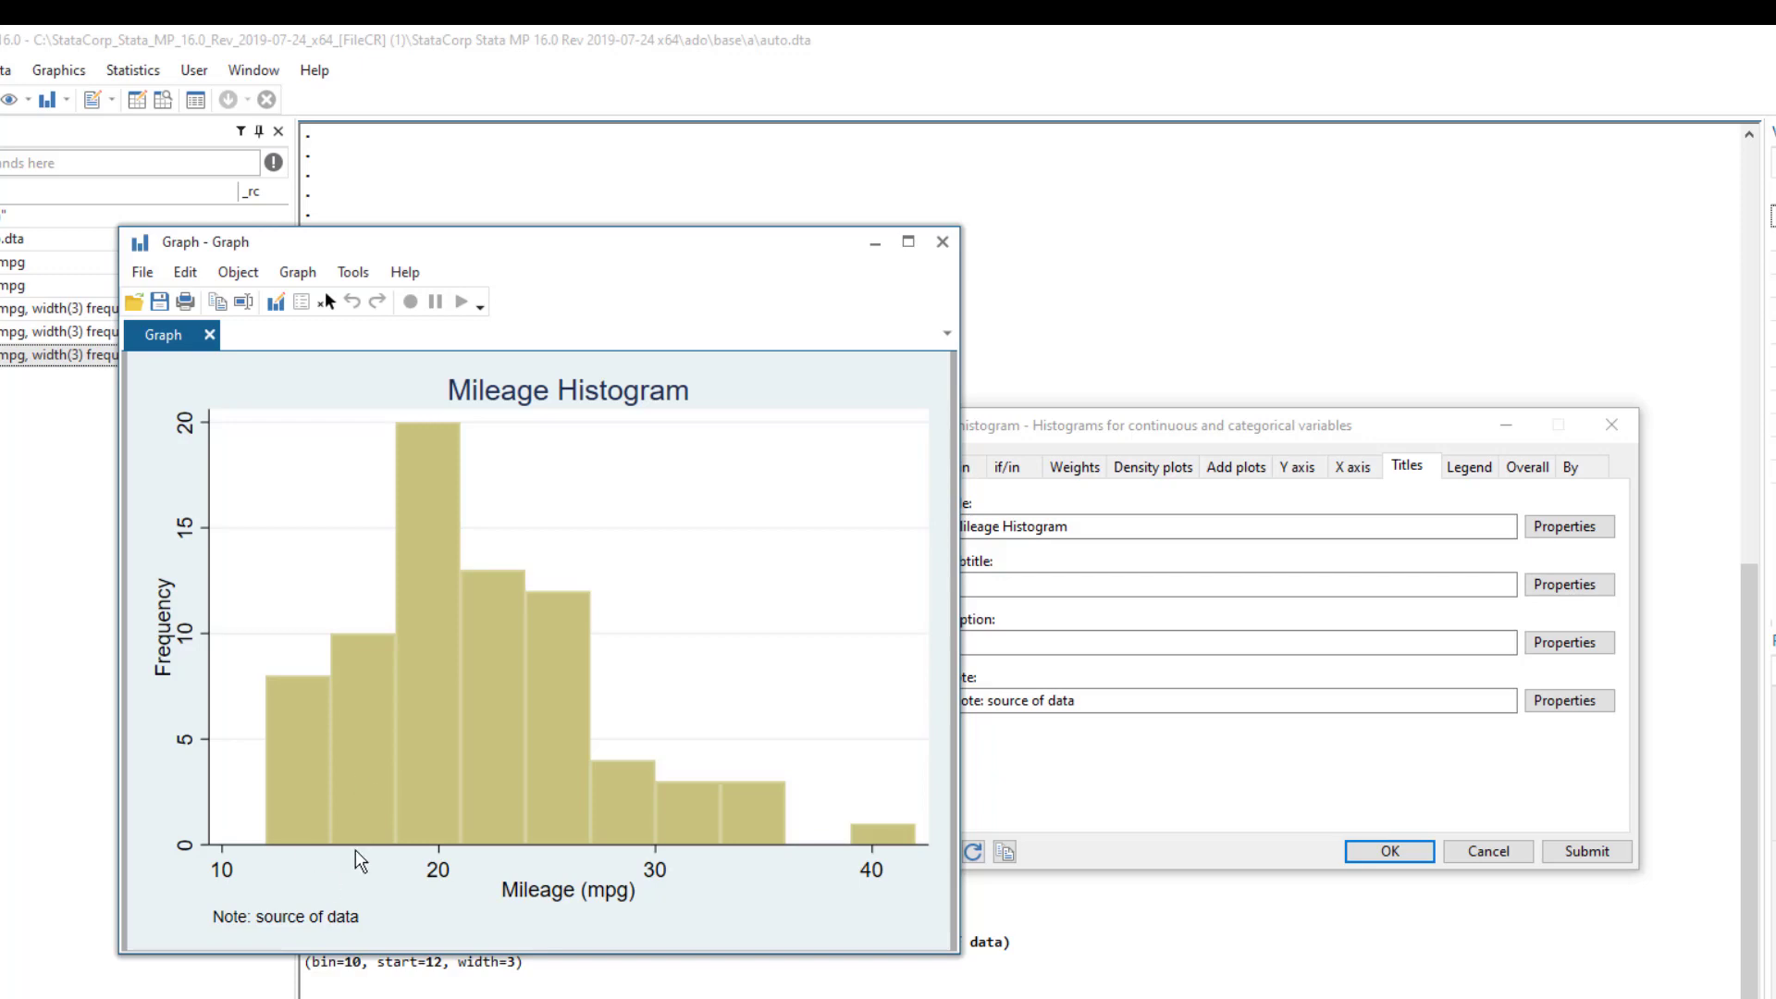
pyautogui.moveTo(1263, 425); pyautogui.dragTo(1308, 425)
# Choose the Stata Journal scheme in the Overall tab and redraw the histogram
pyautogui.click(1572, 465)
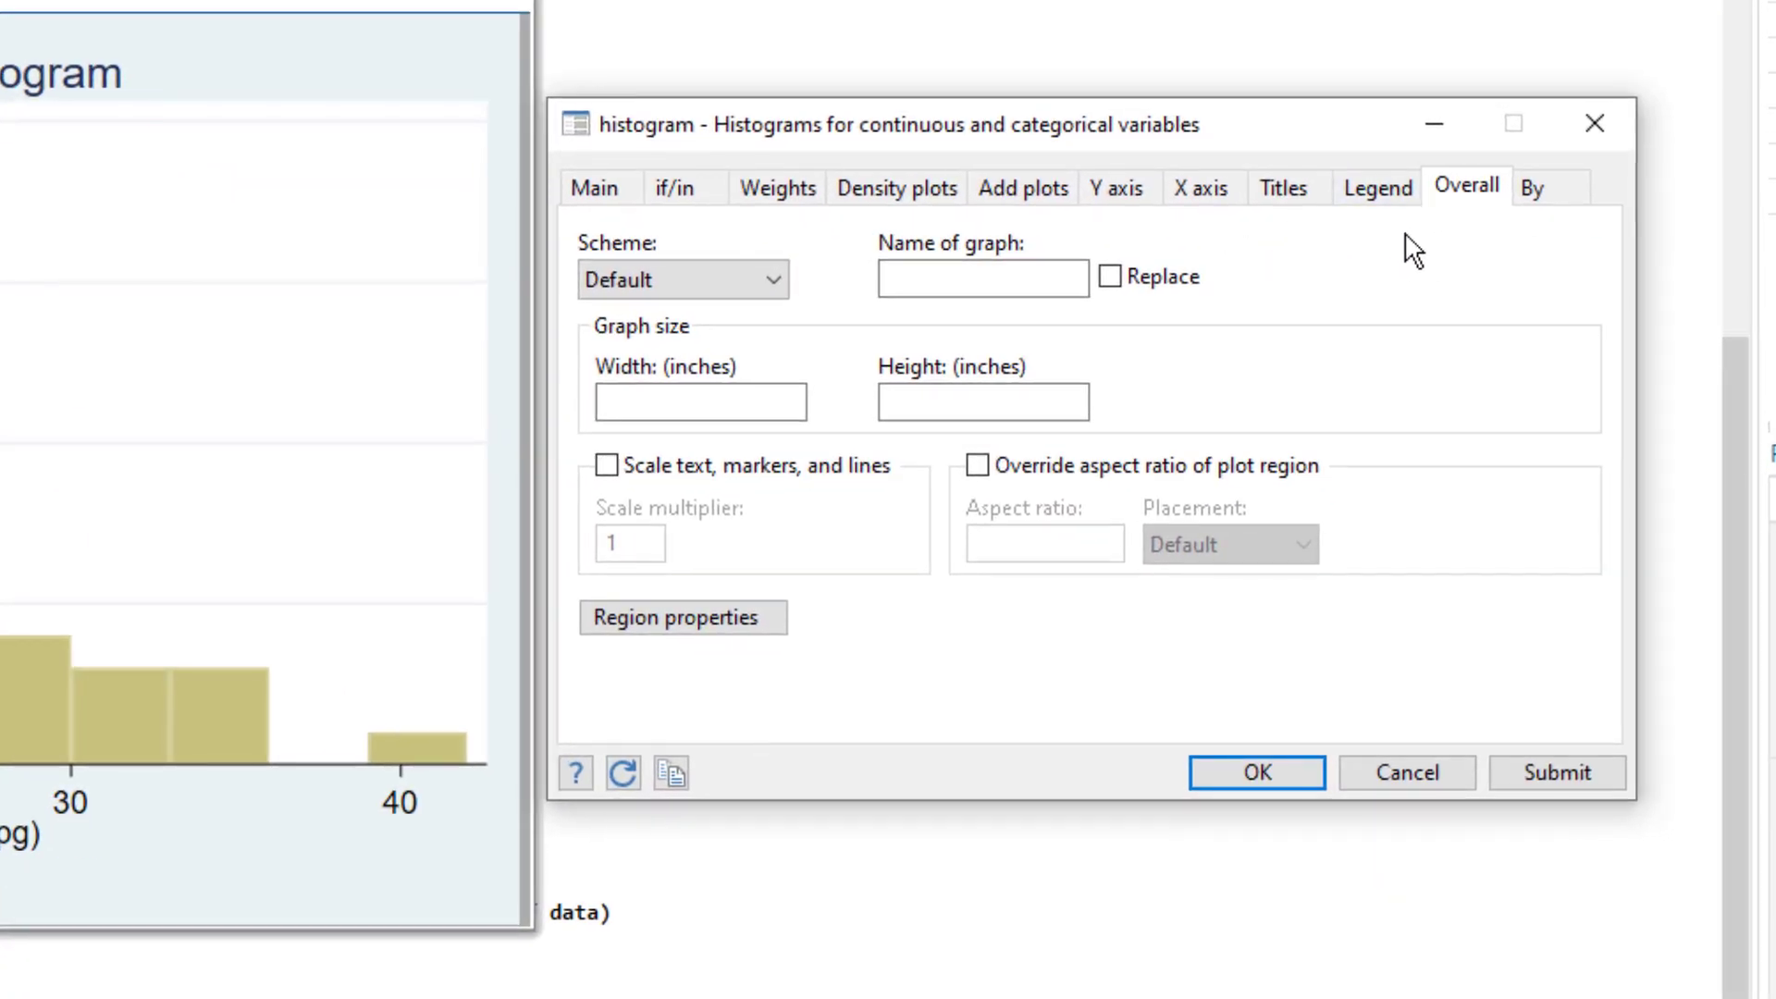
pyautogui.click(775, 283)
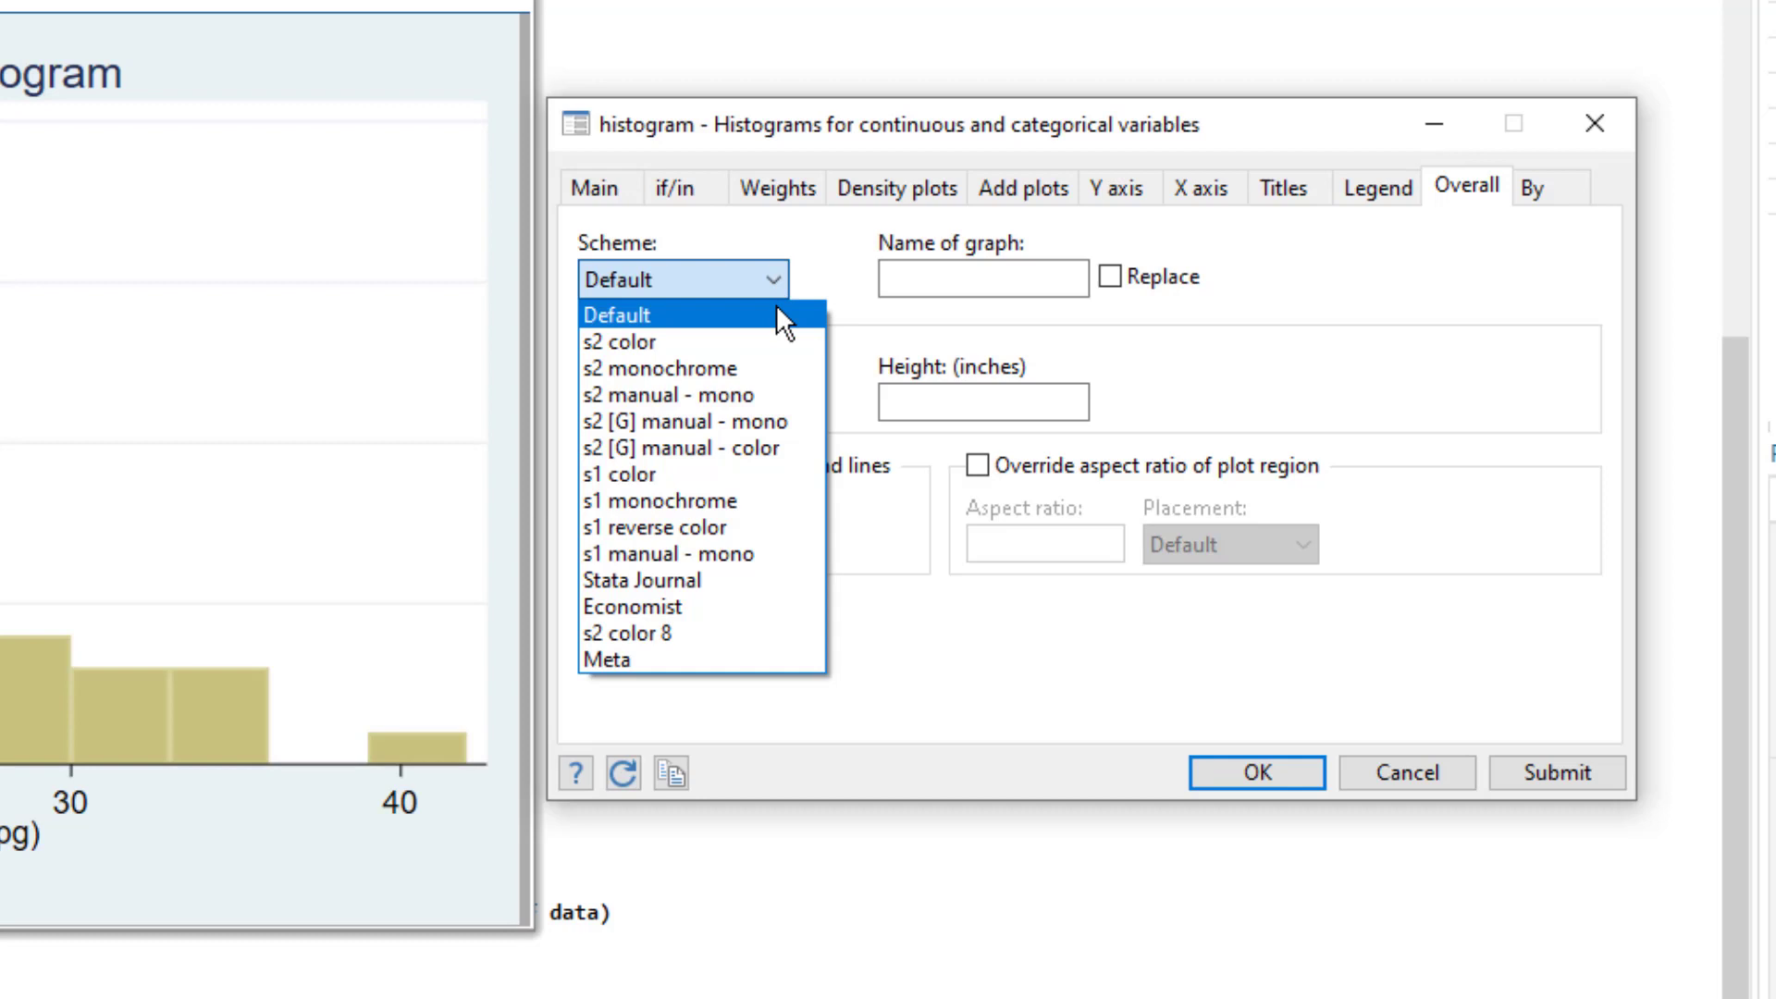
pyautogui.click(719, 580)
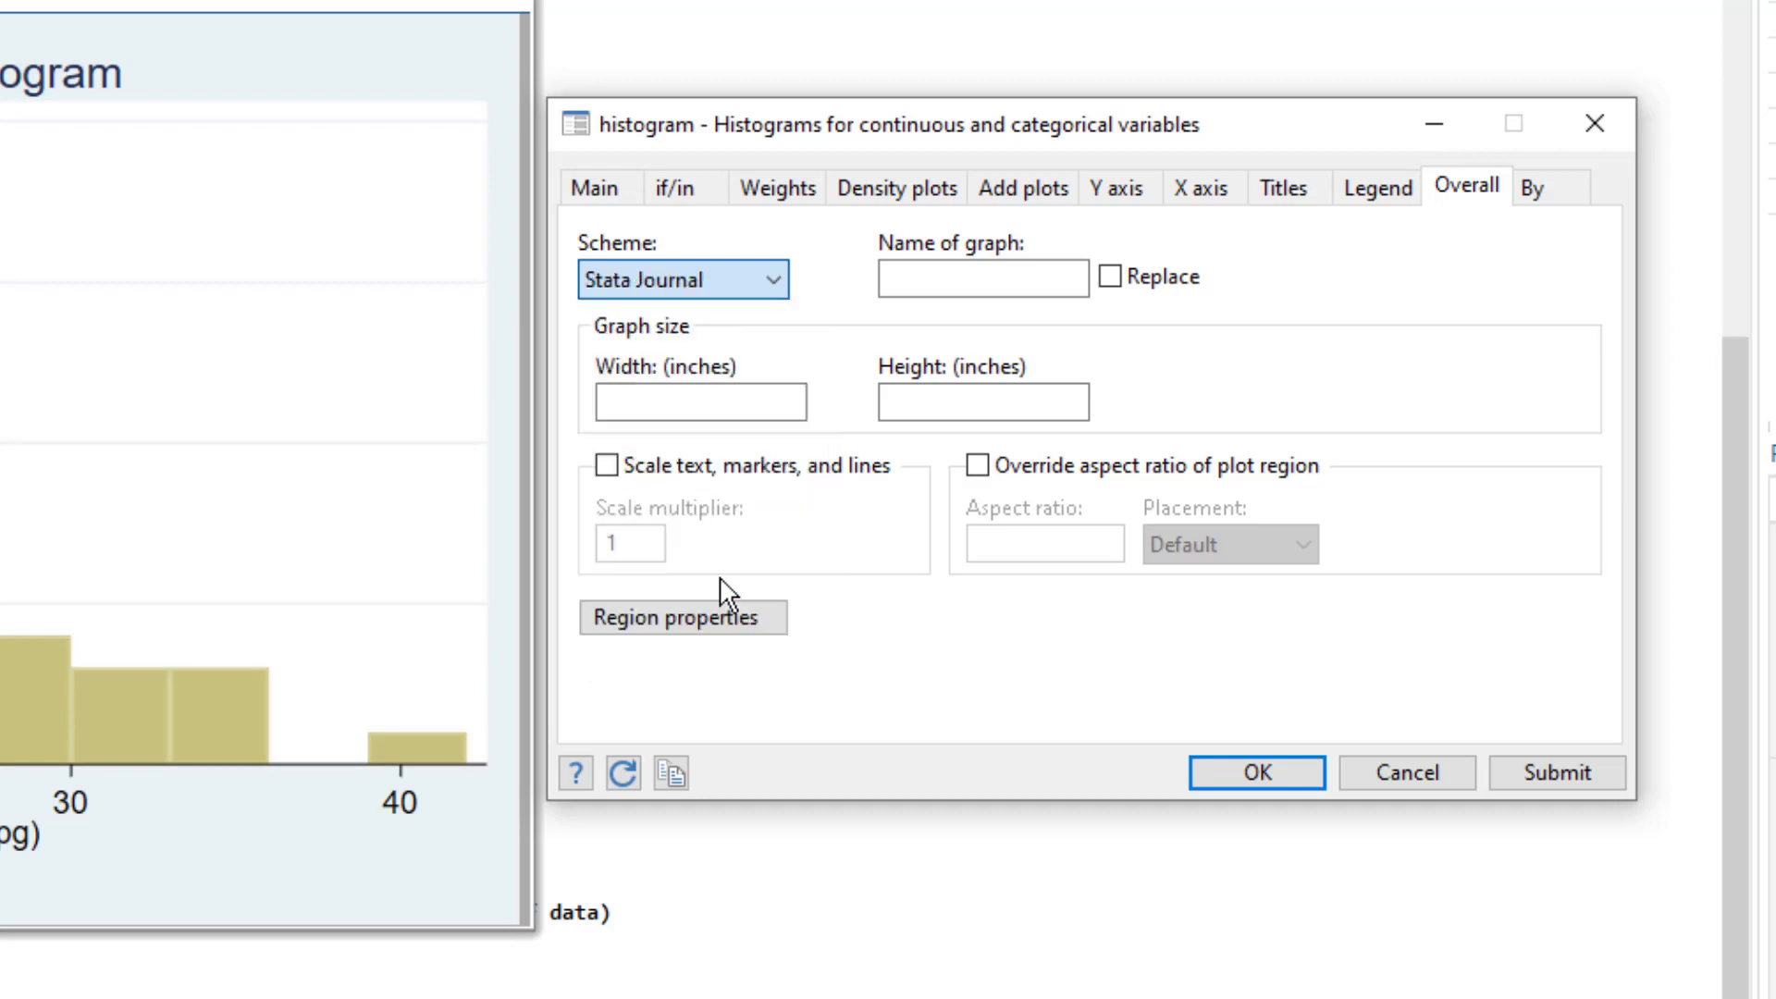
pyautogui.click(1557, 772)
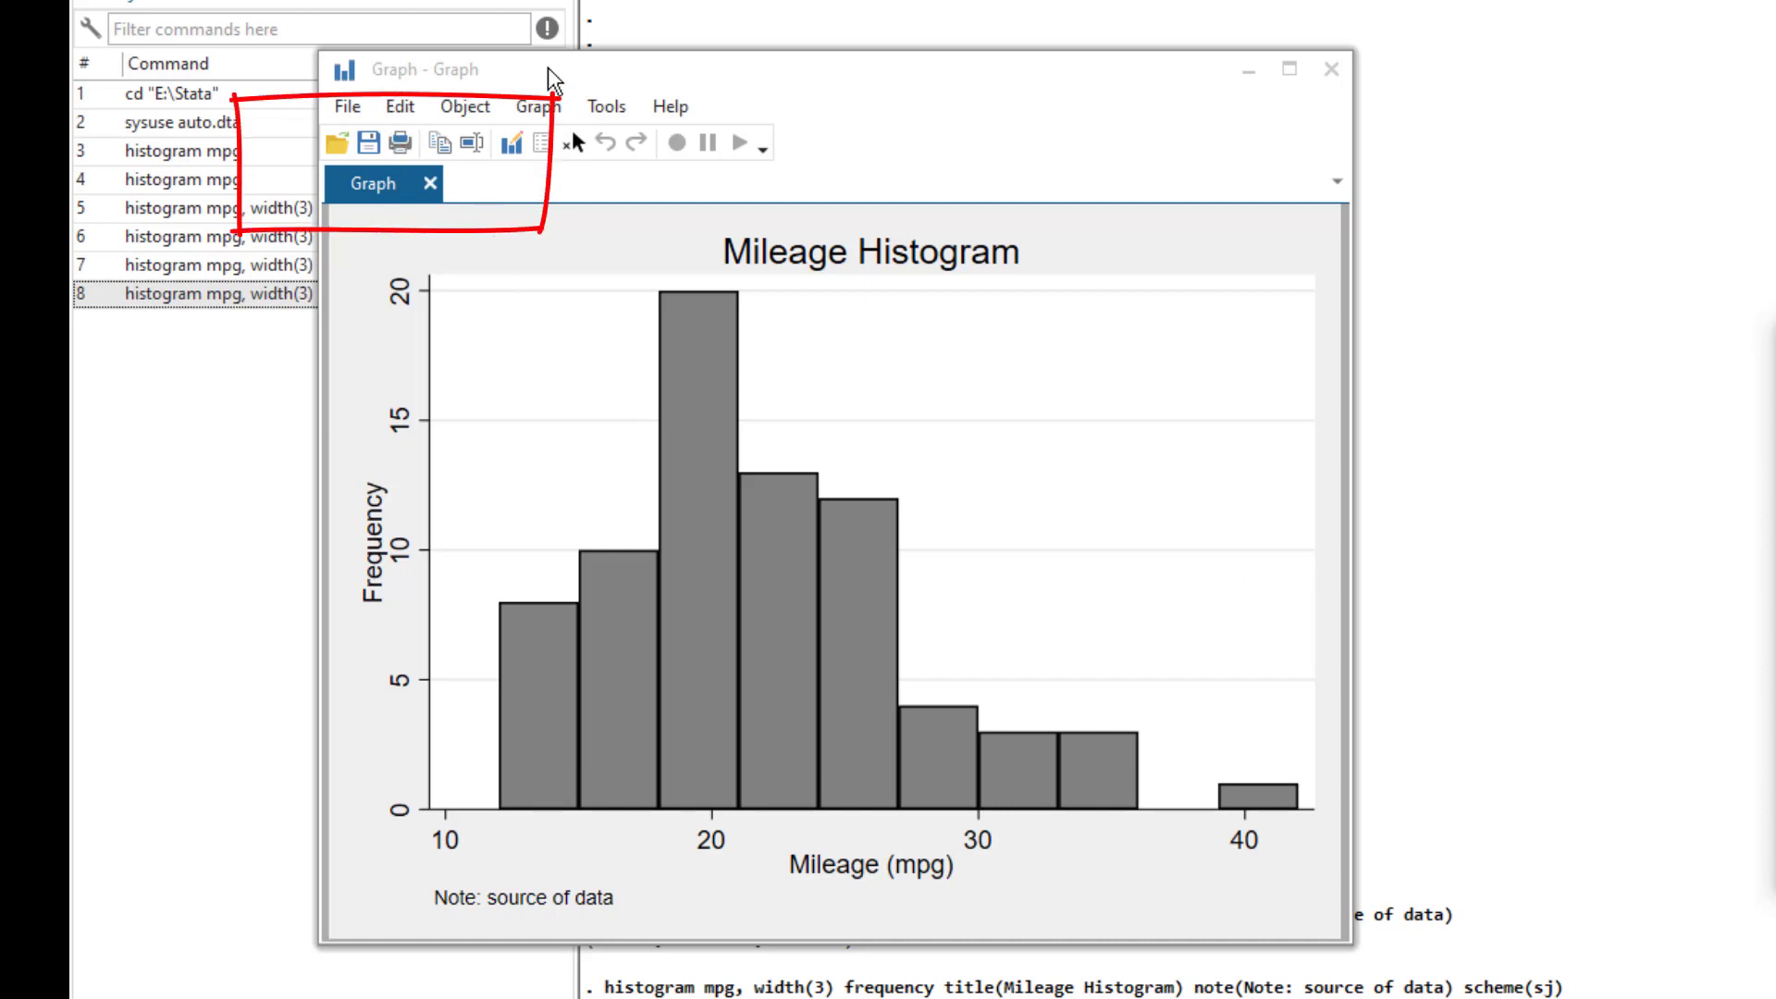
pyautogui.click(416, 76)
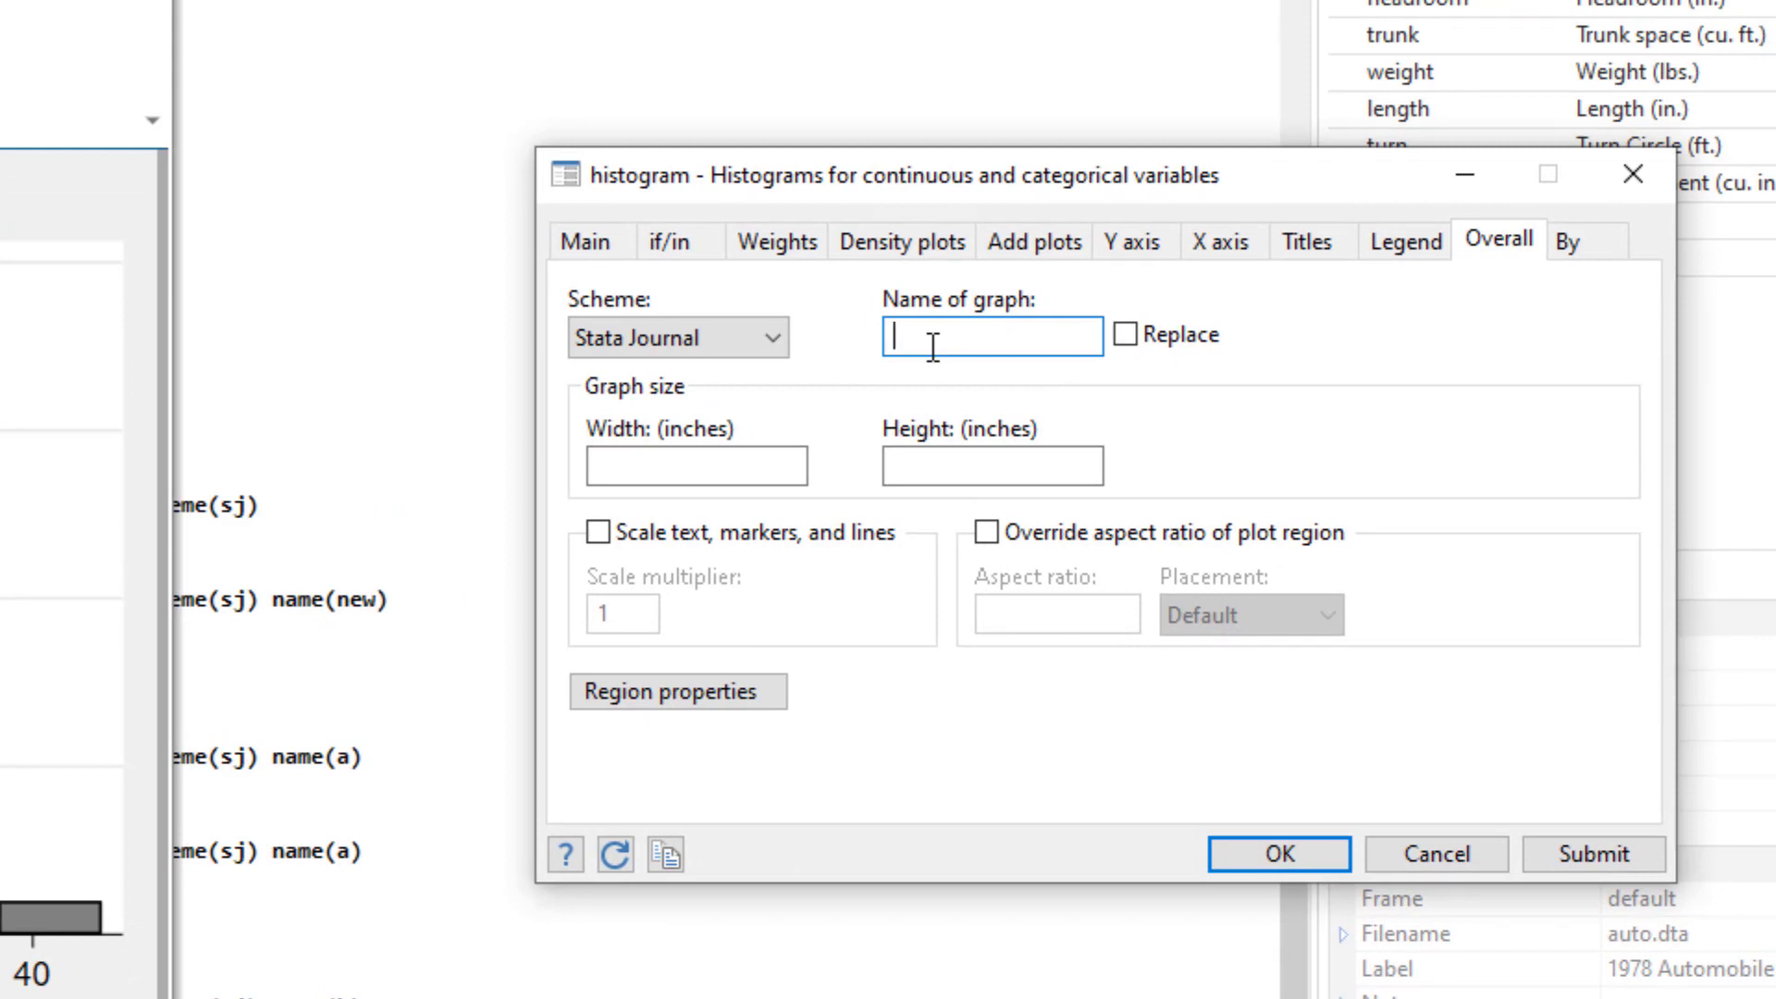
# Type graphnew into the Name of graph field, correcting a typo along the way
pyautogui.write('grp')
pyautogui.press('BackSpace')
pyautogui.write('aphnew')
# Submit the histogram as graphnew and flip between the Graph and graphnew tabs to compare
pyautogui.click(1576, 841)
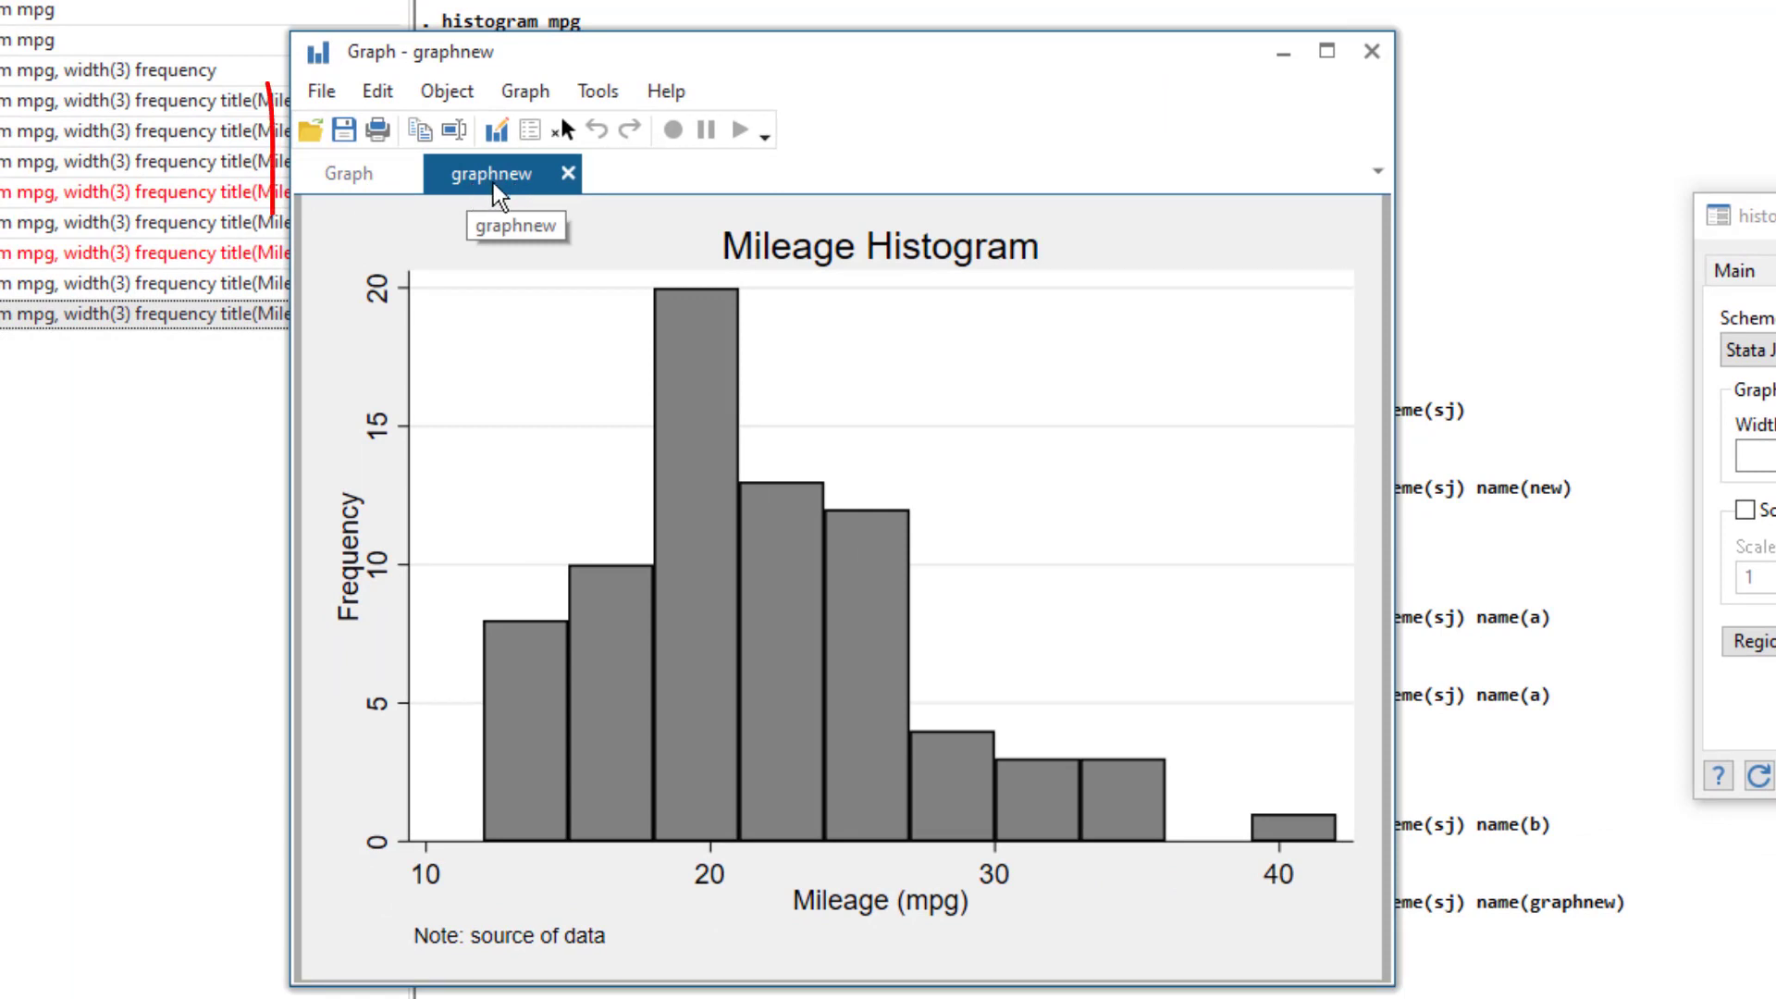
pyautogui.click(370, 183)
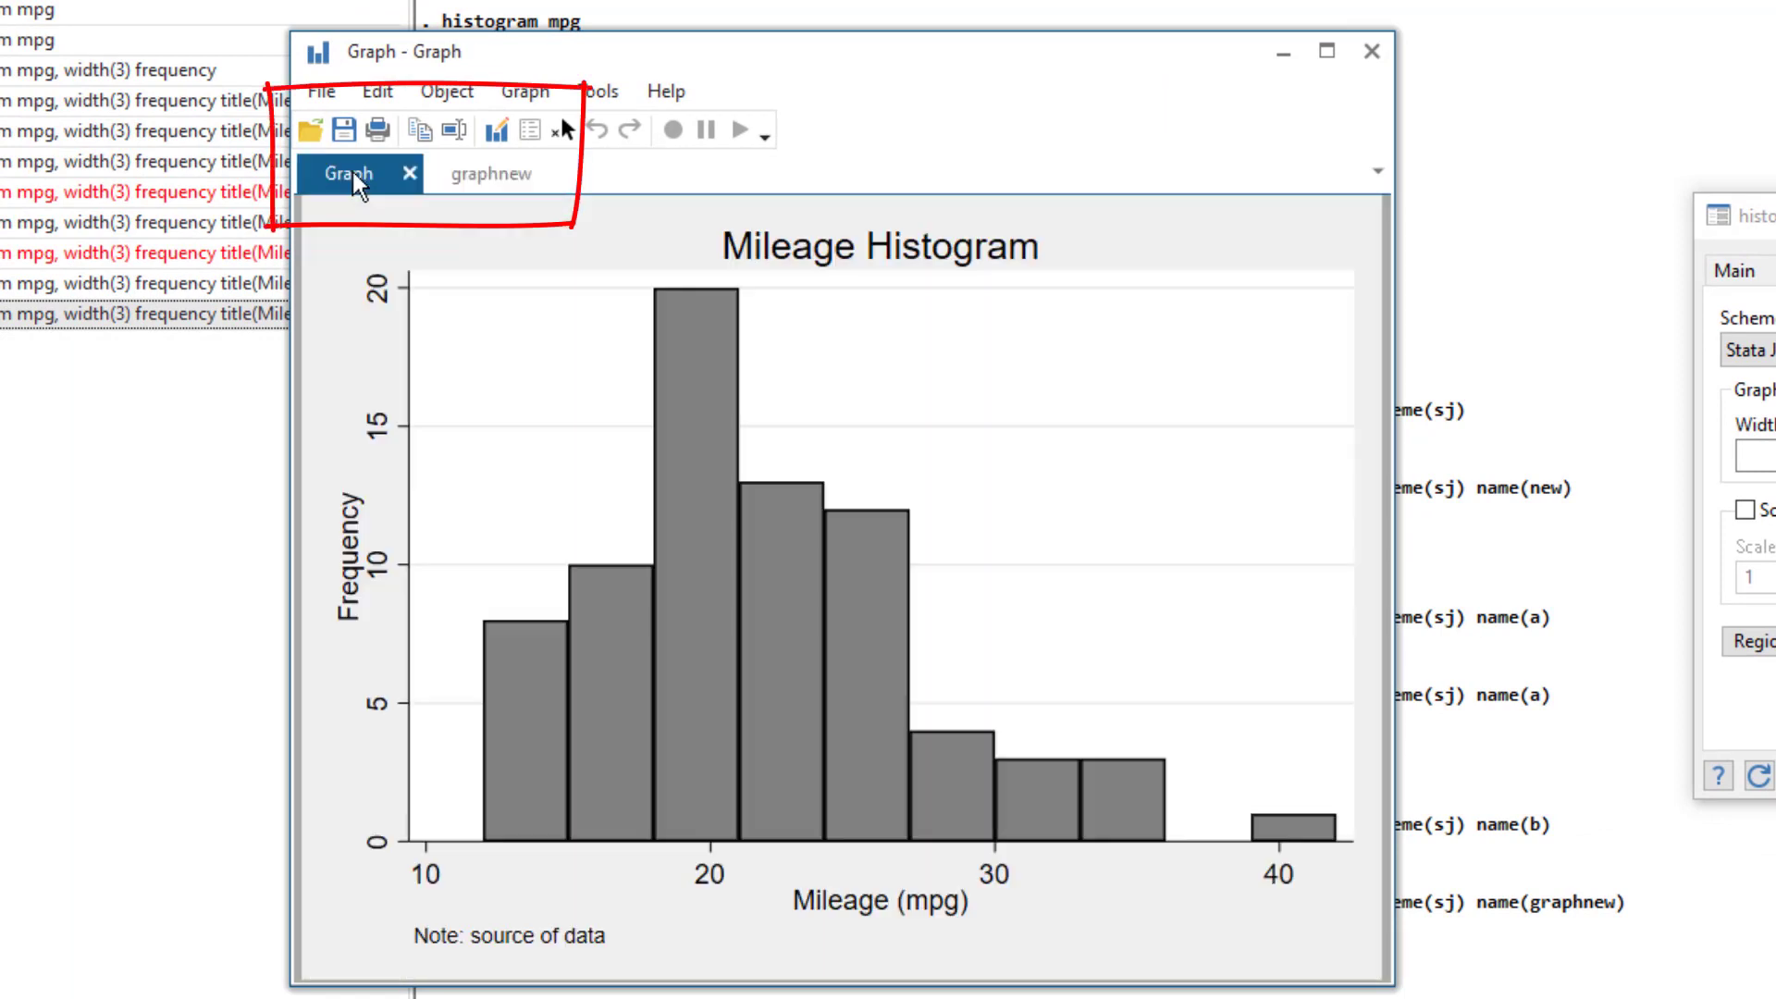
pyautogui.click(480, 181)
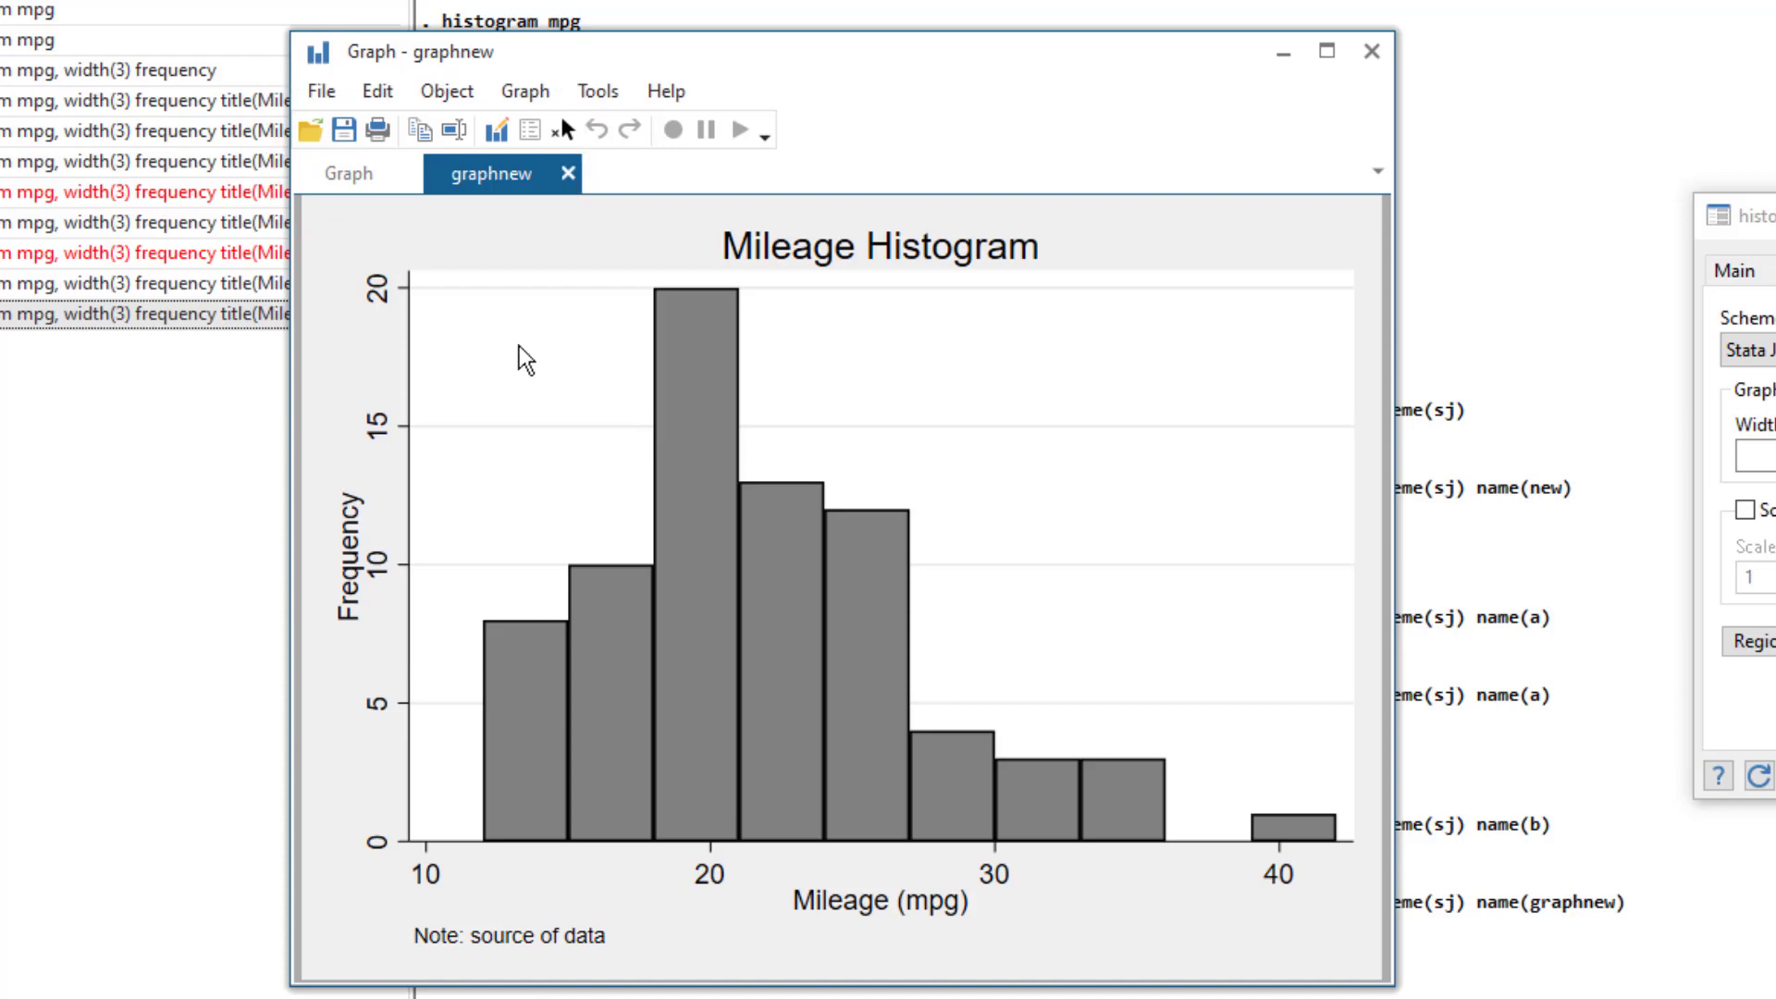
pyautogui.click(344, 180)
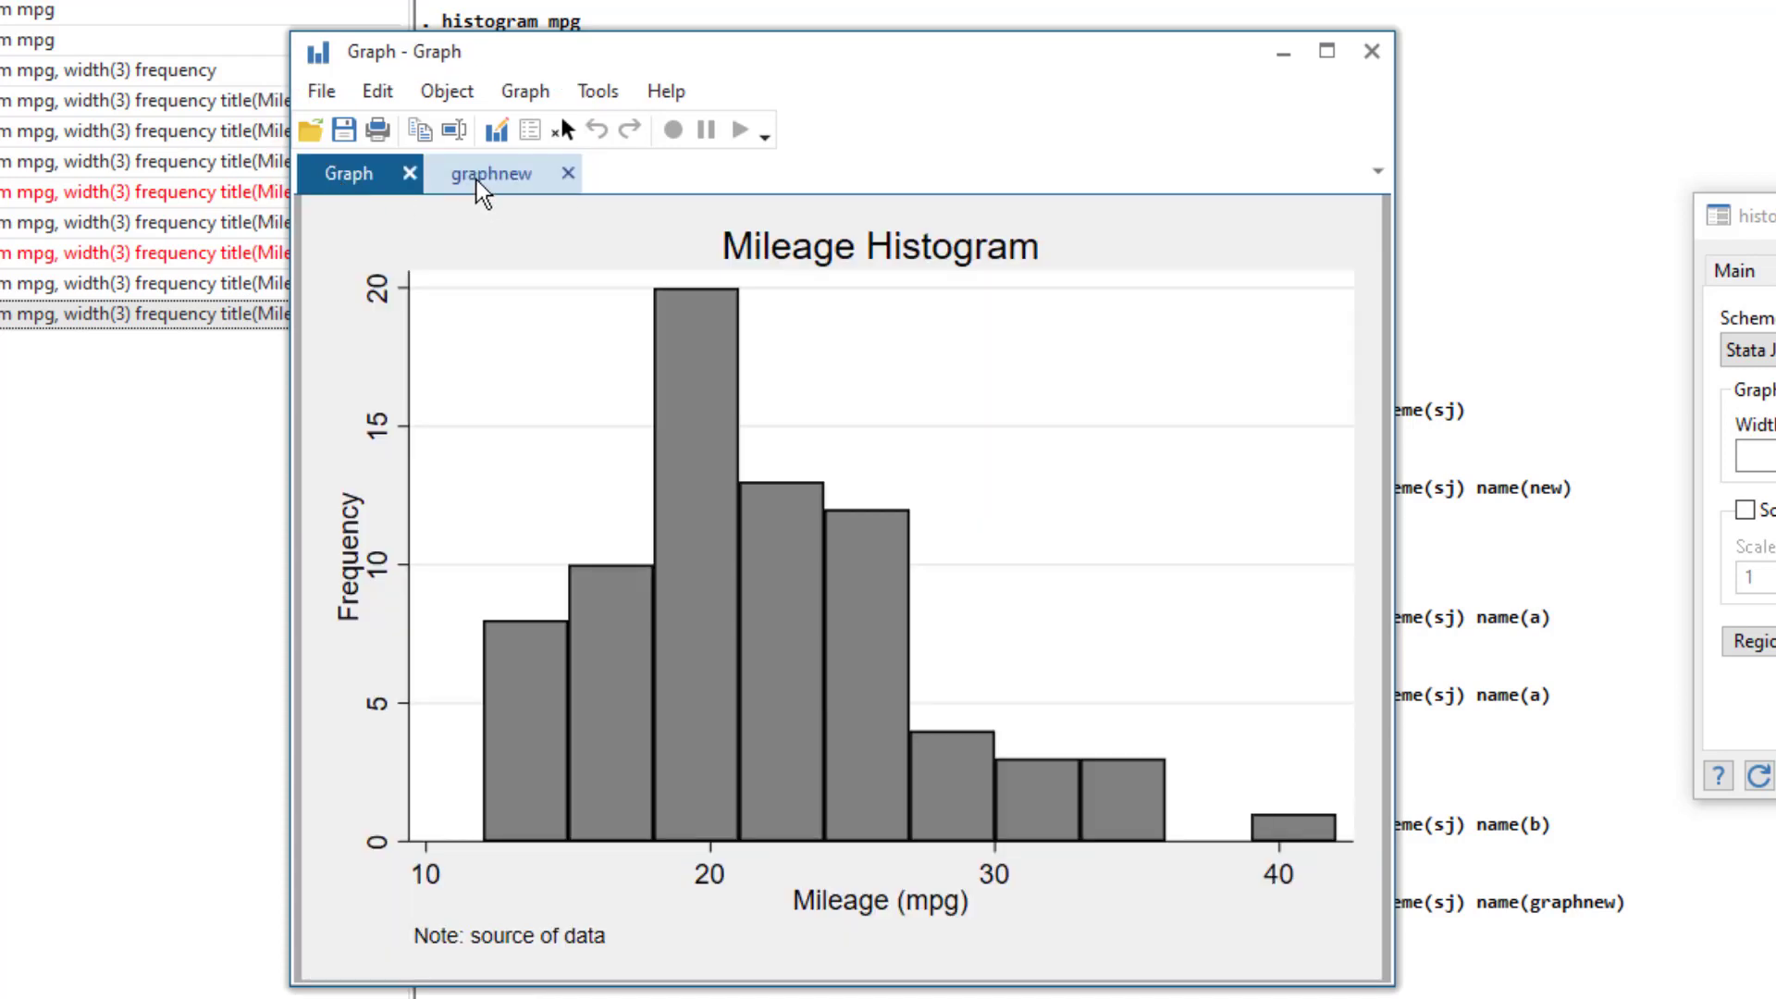
pyautogui.click(475, 181)
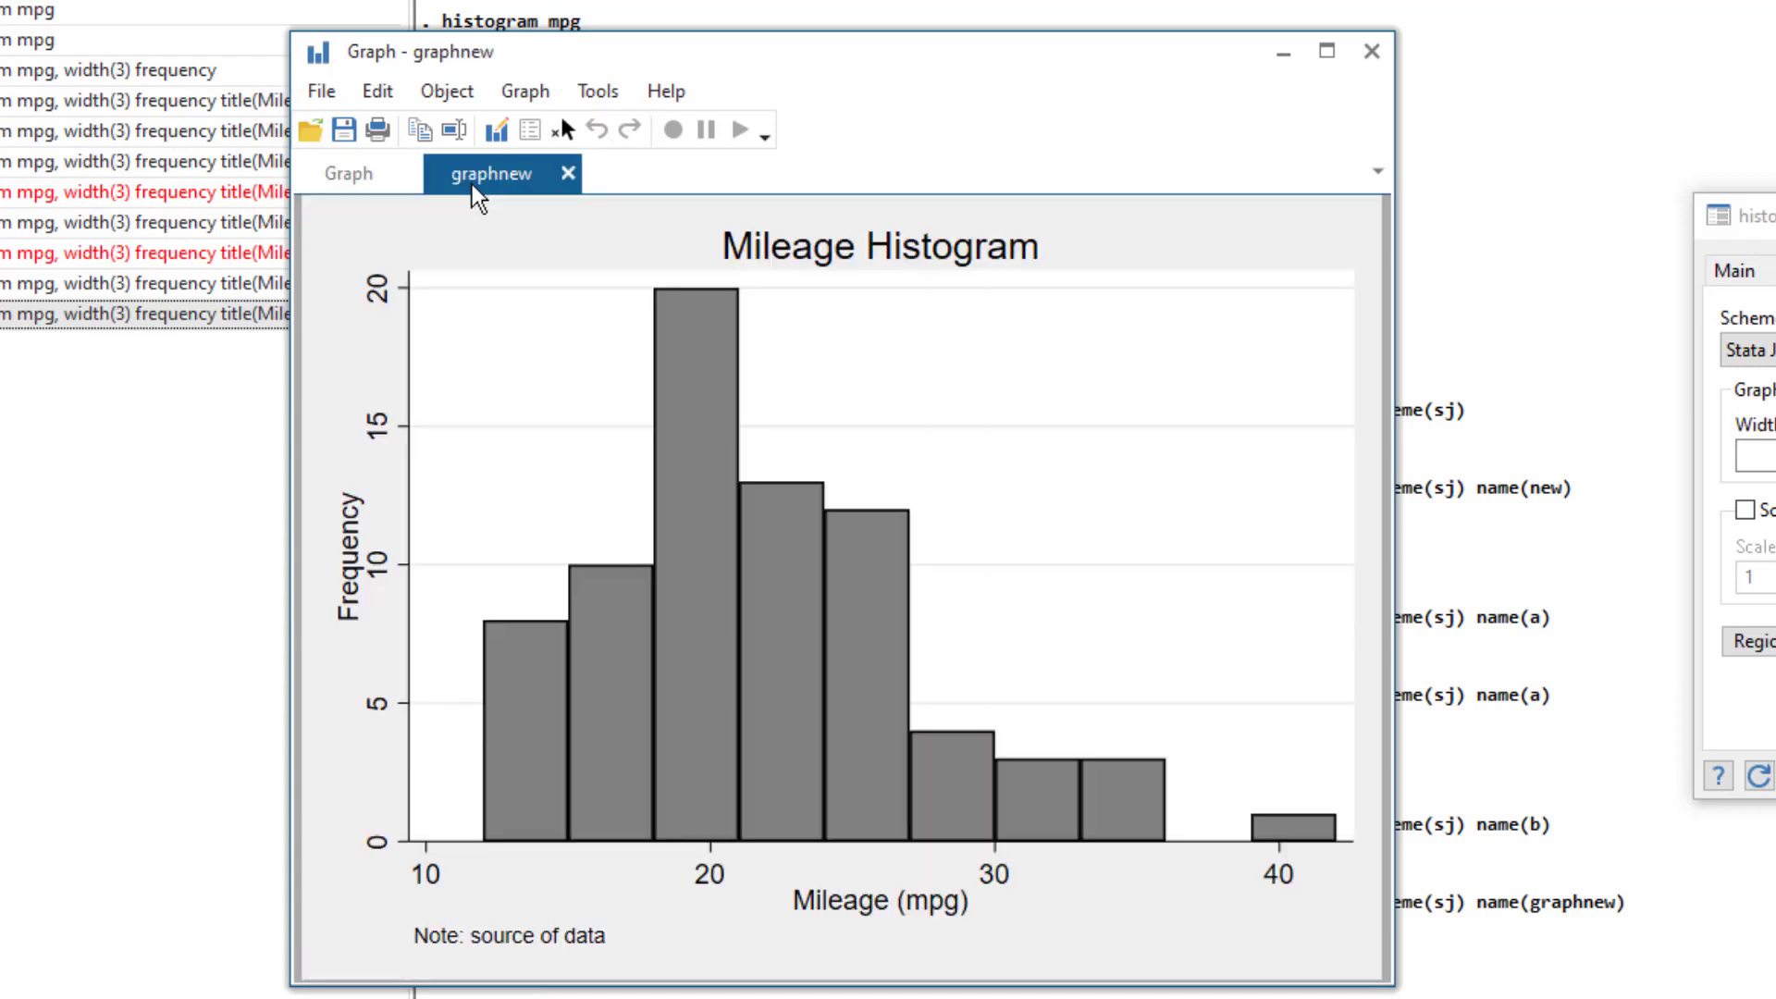
pyautogui.click(349, 174)
pyautogui.click(482, 173)
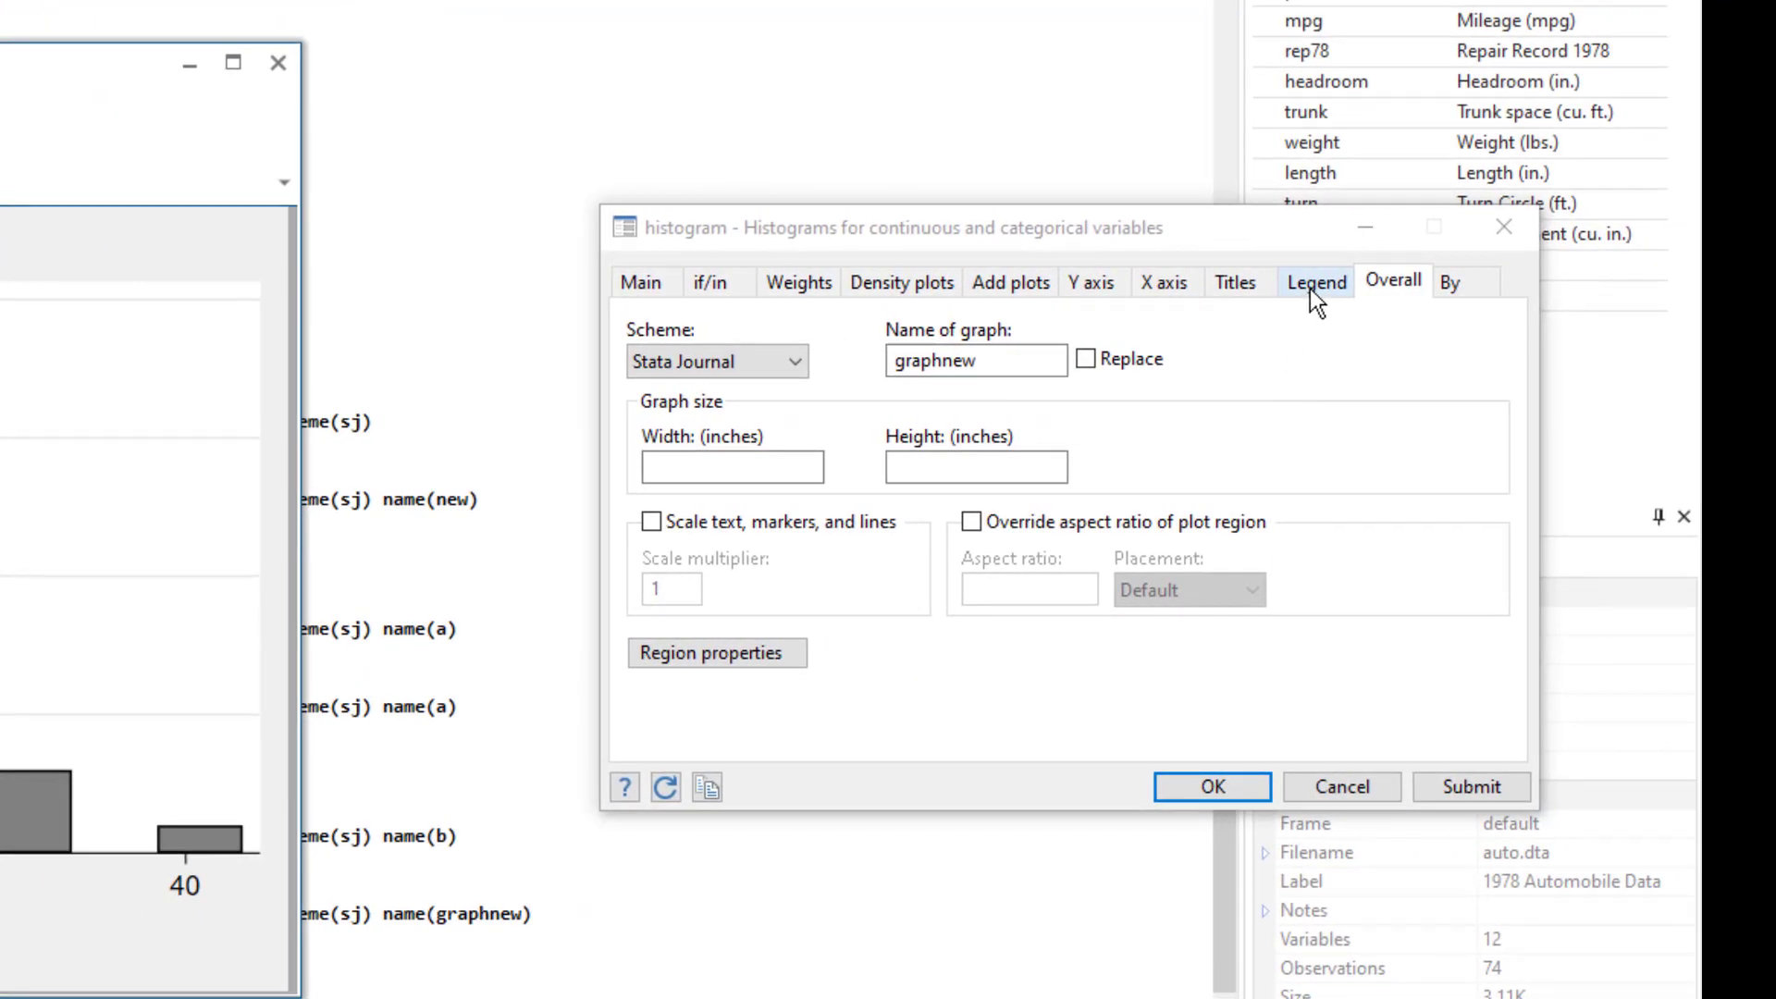
# Show the legend, then overlay a normal-density curve on graphnew, redrawing after each change
pyautogui.click(1313, 296)
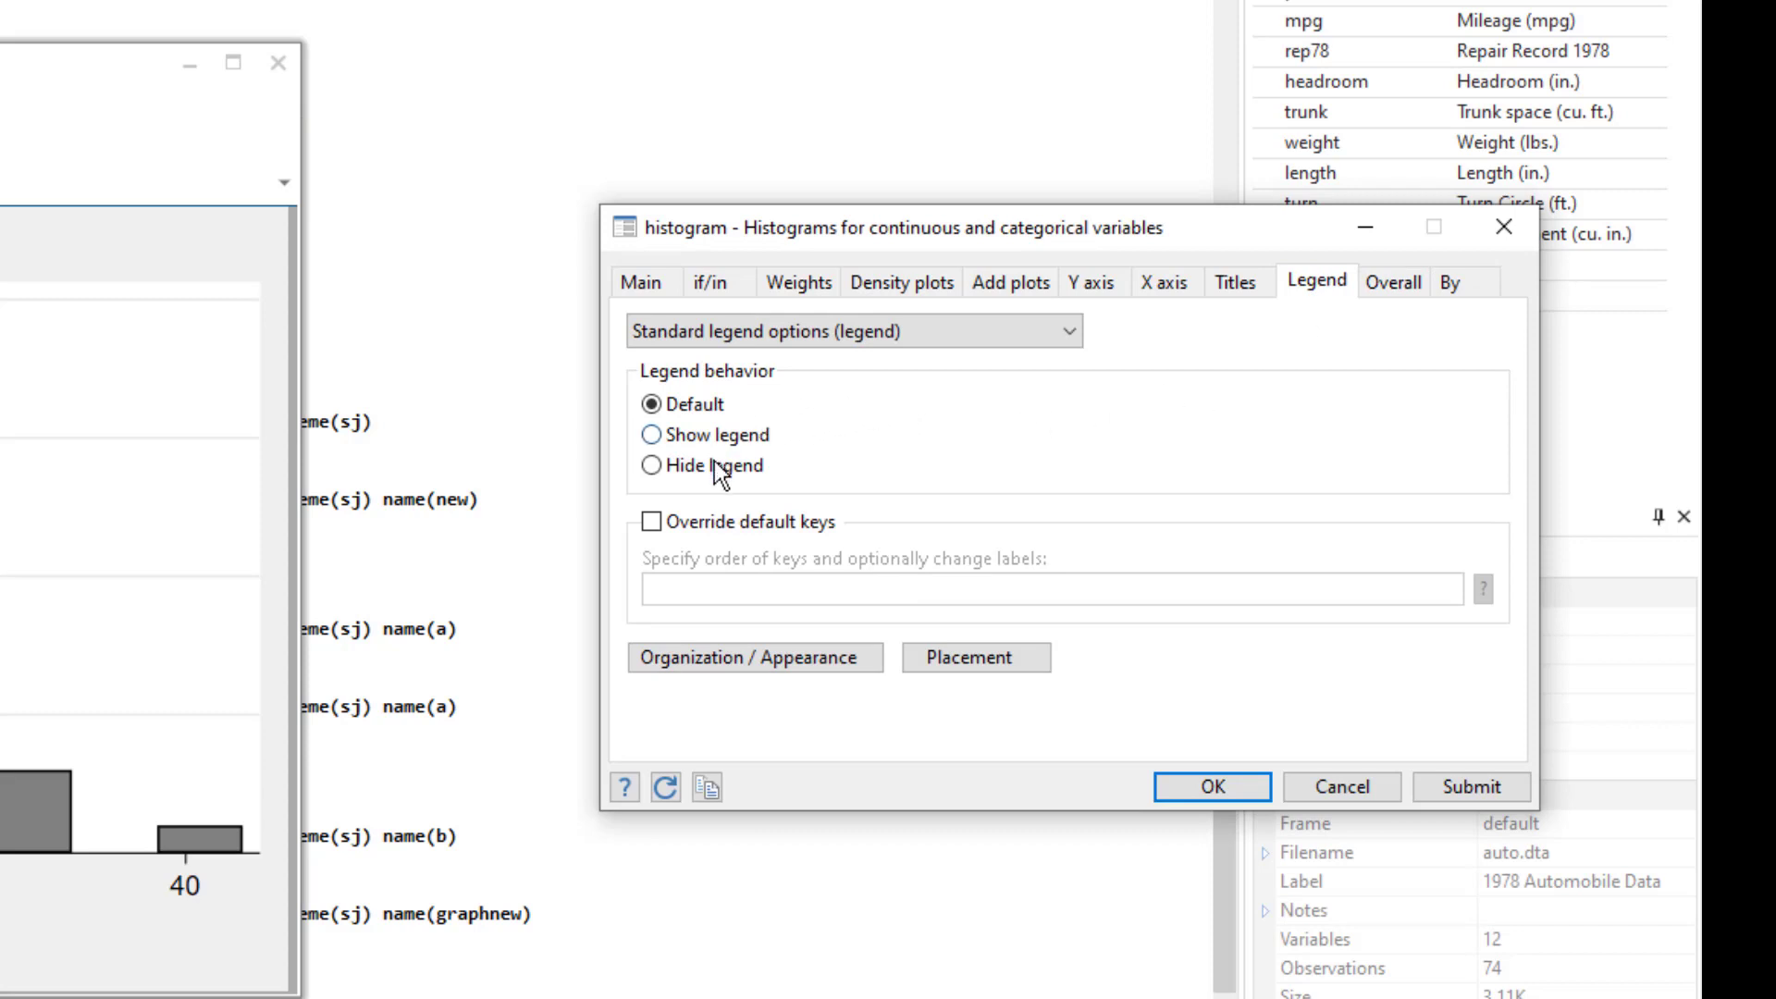
pyautogui.click(1457, 789)
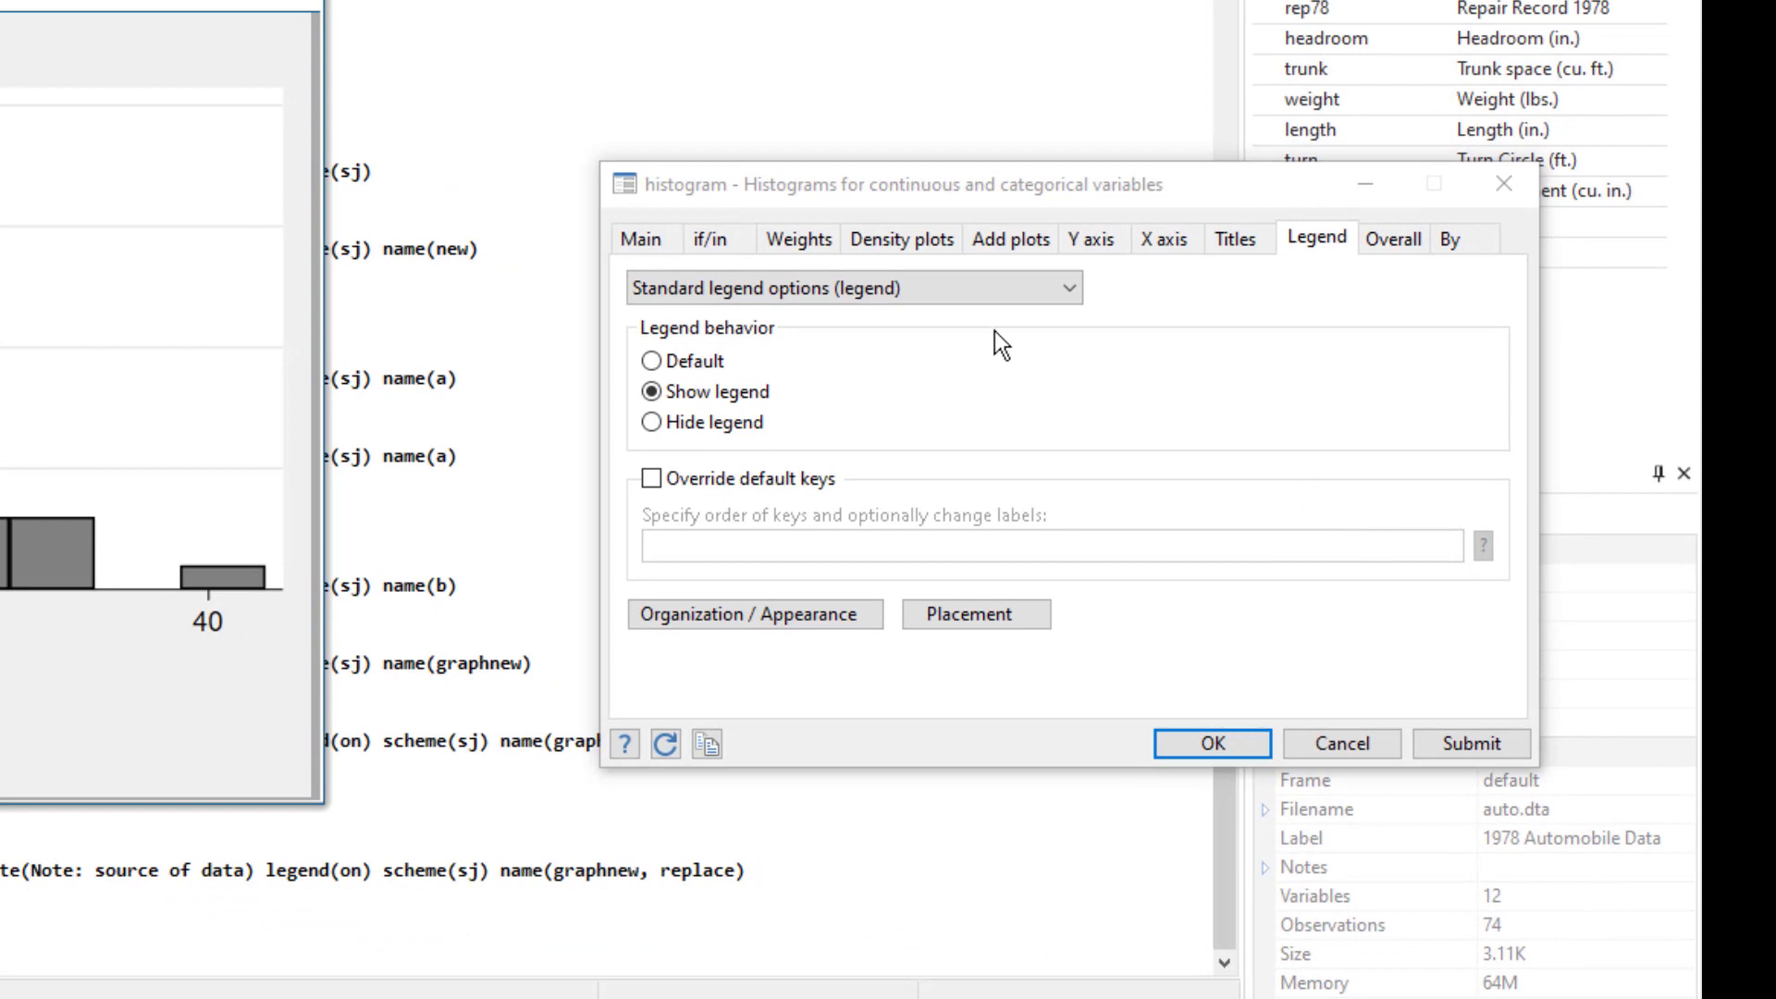
pyautogui.click(930, 241)
pyautogui.click(773, 289)
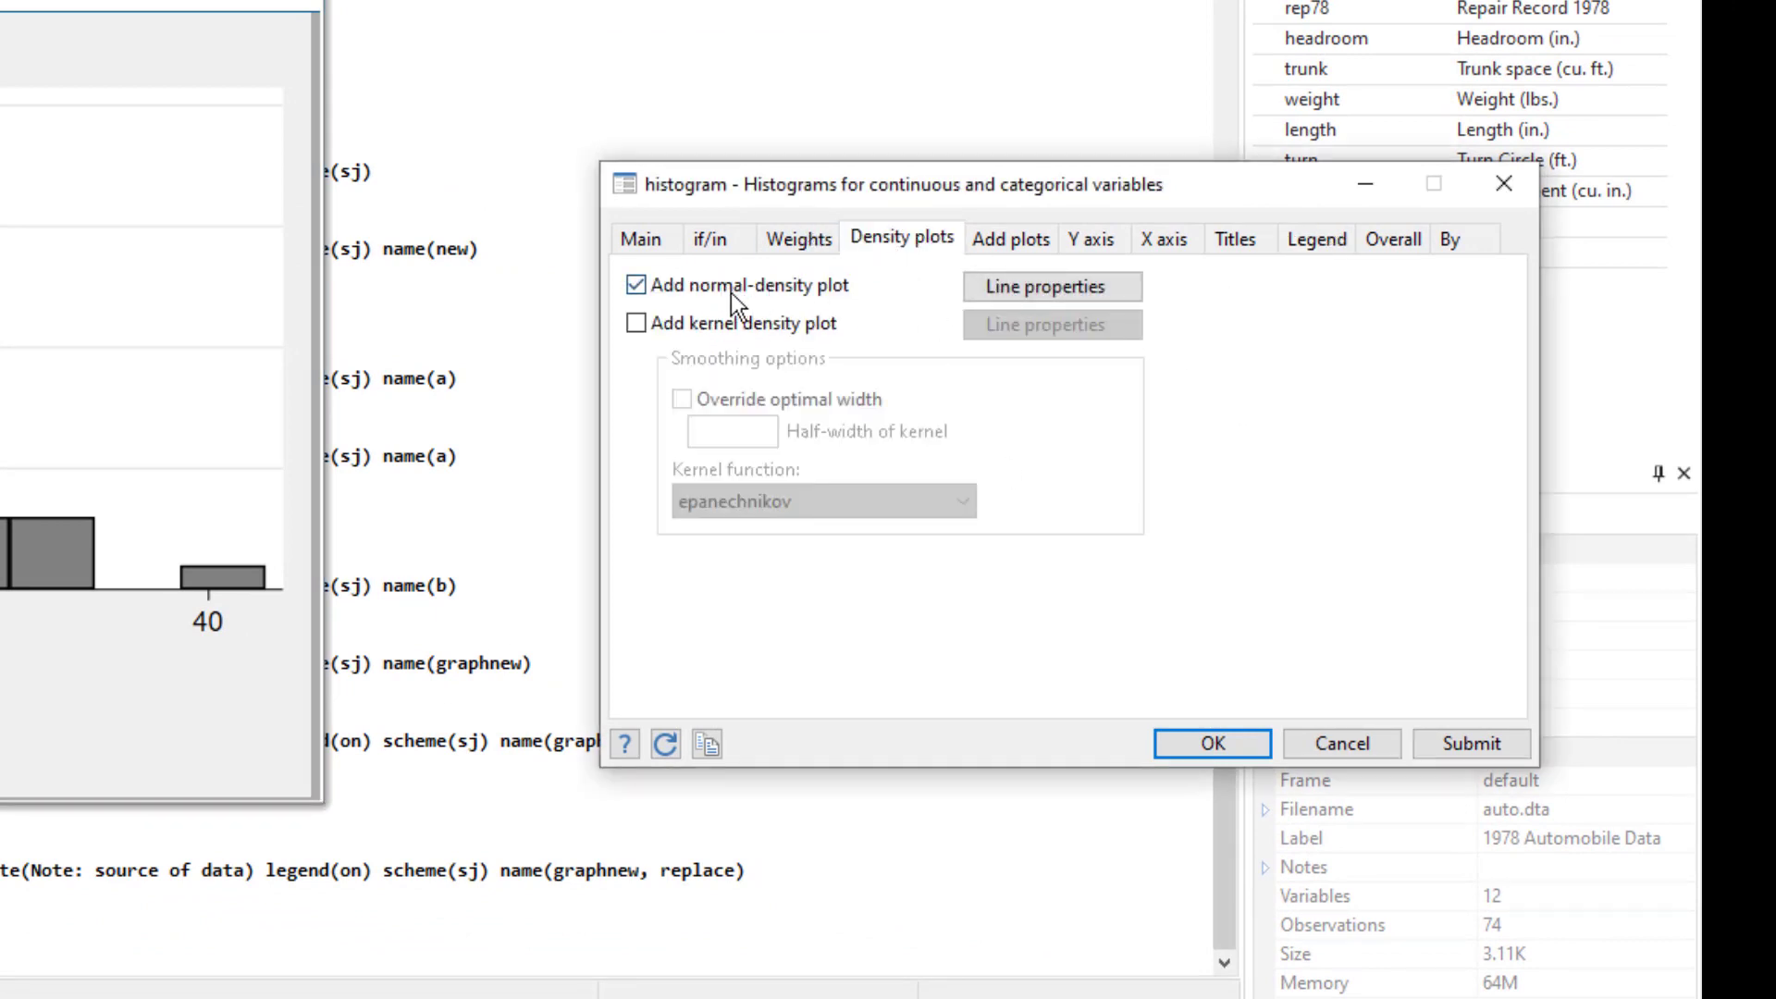
pyautogui.click(1487, 743)
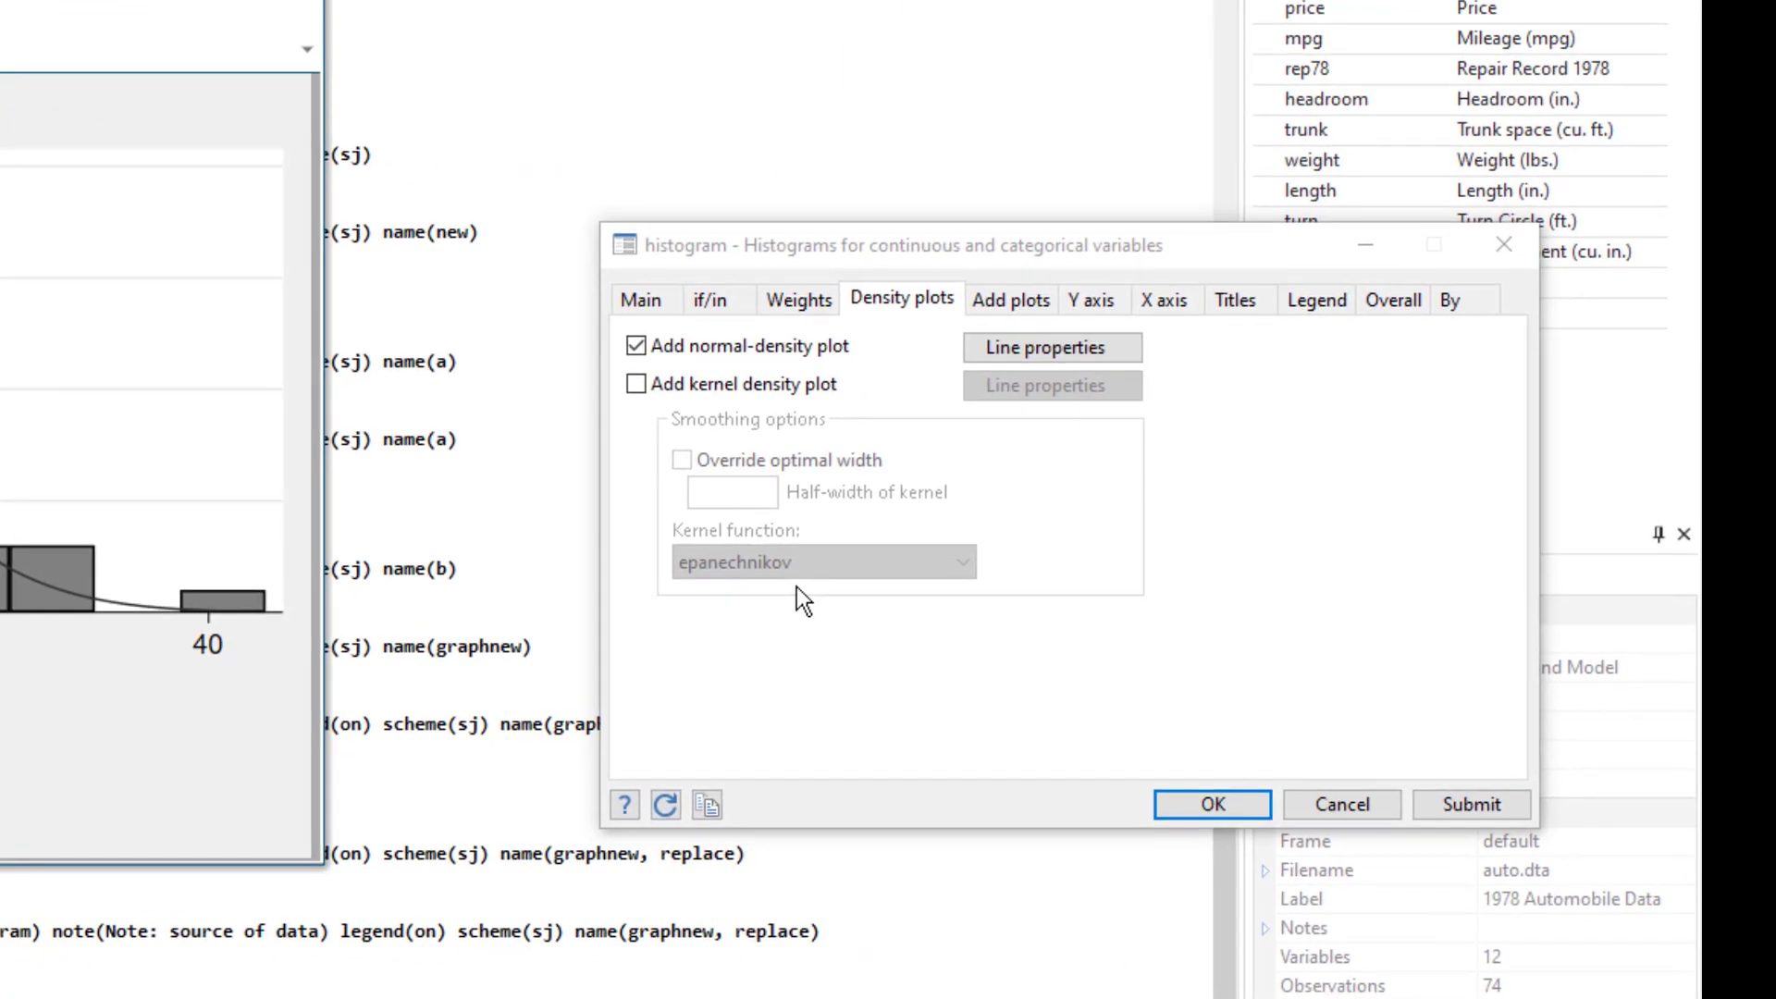
# Drop the normal curve and redraw the mpg histogram as subgraphs by foreign
pyautogui.click(638, 345)
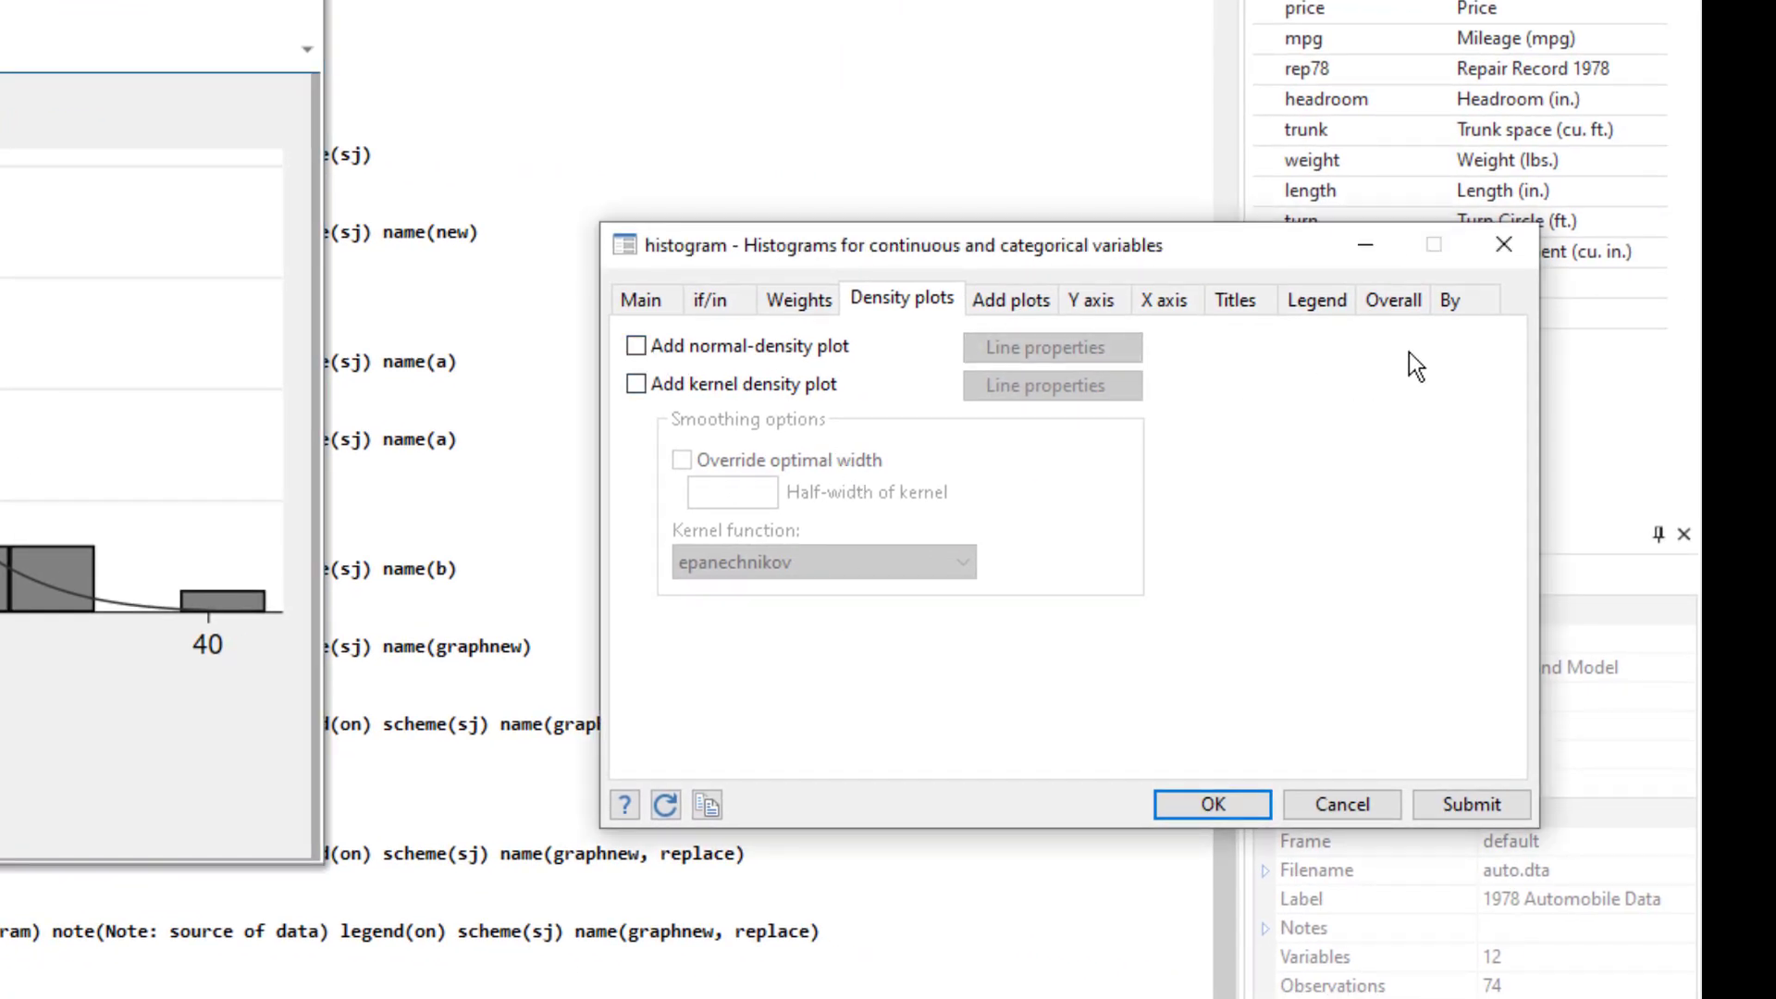
pyautogui.click(1450, 299)
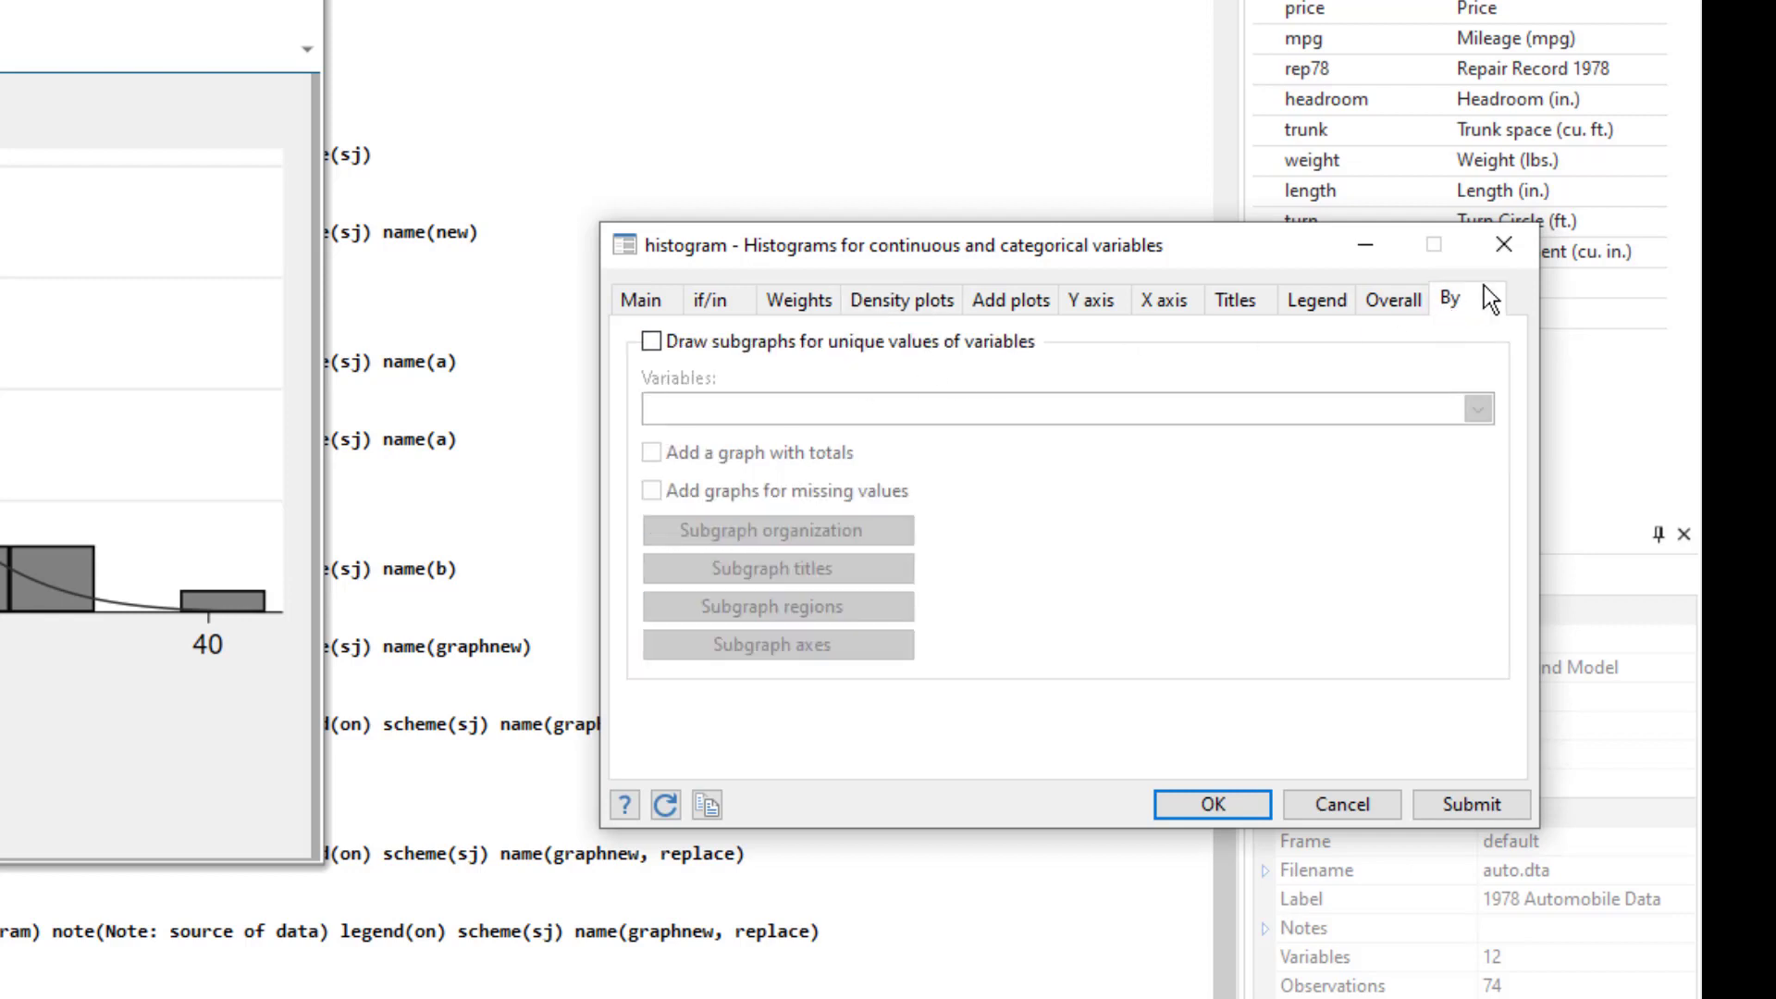
pyautogui.click(795, 344)
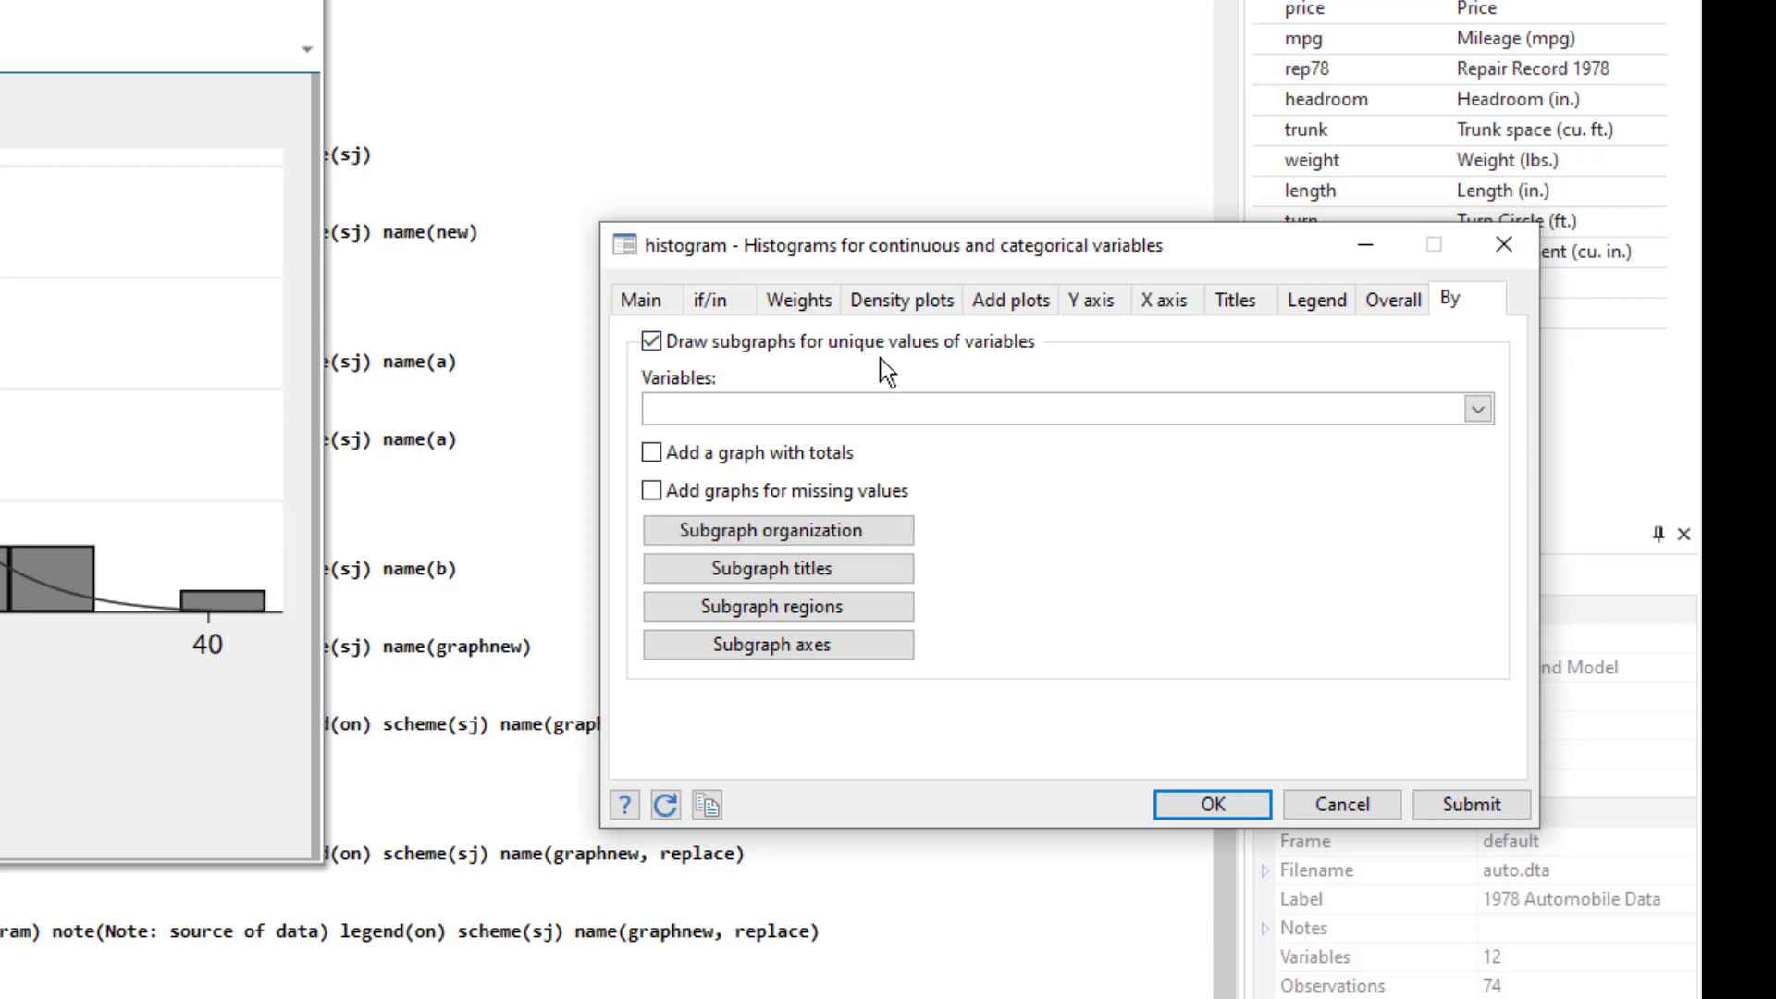
pyautogui.moveTo(1069, 241); pyautogui.dragTo(801, 192)
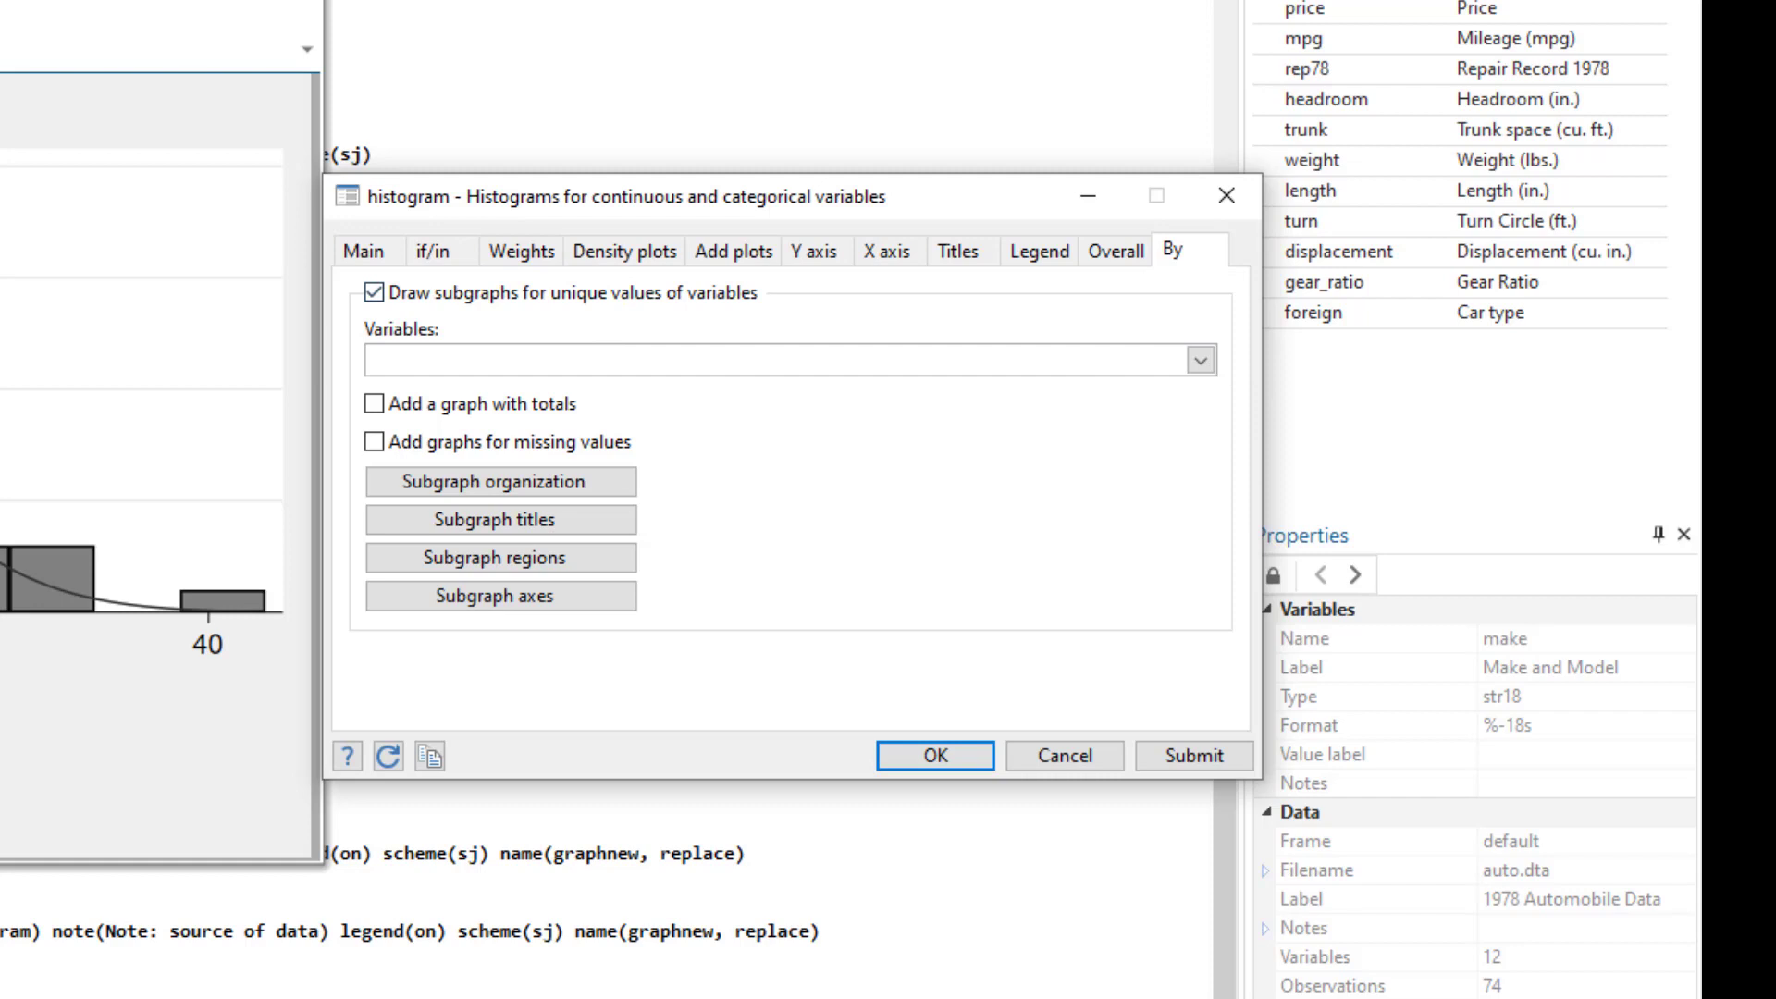
pyautogui.click(1200, 362)
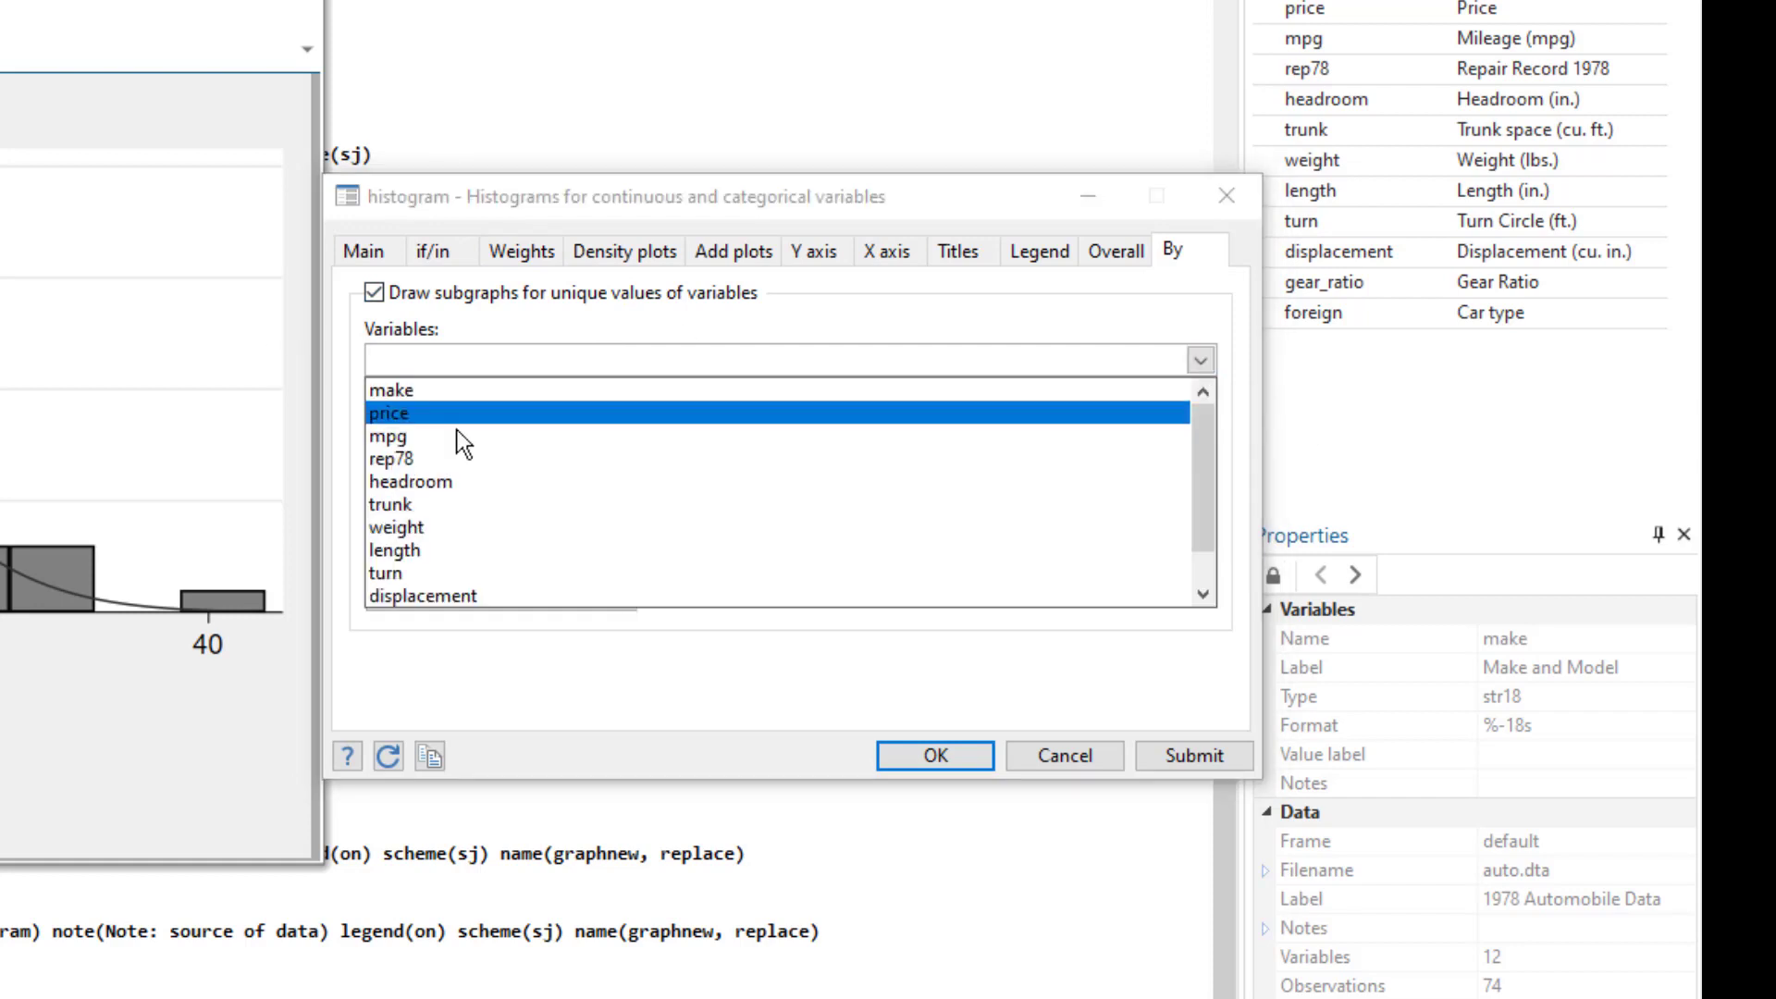
pyautogui.scroll(-1, 458, 574)
pyautogui.click(442, 592)
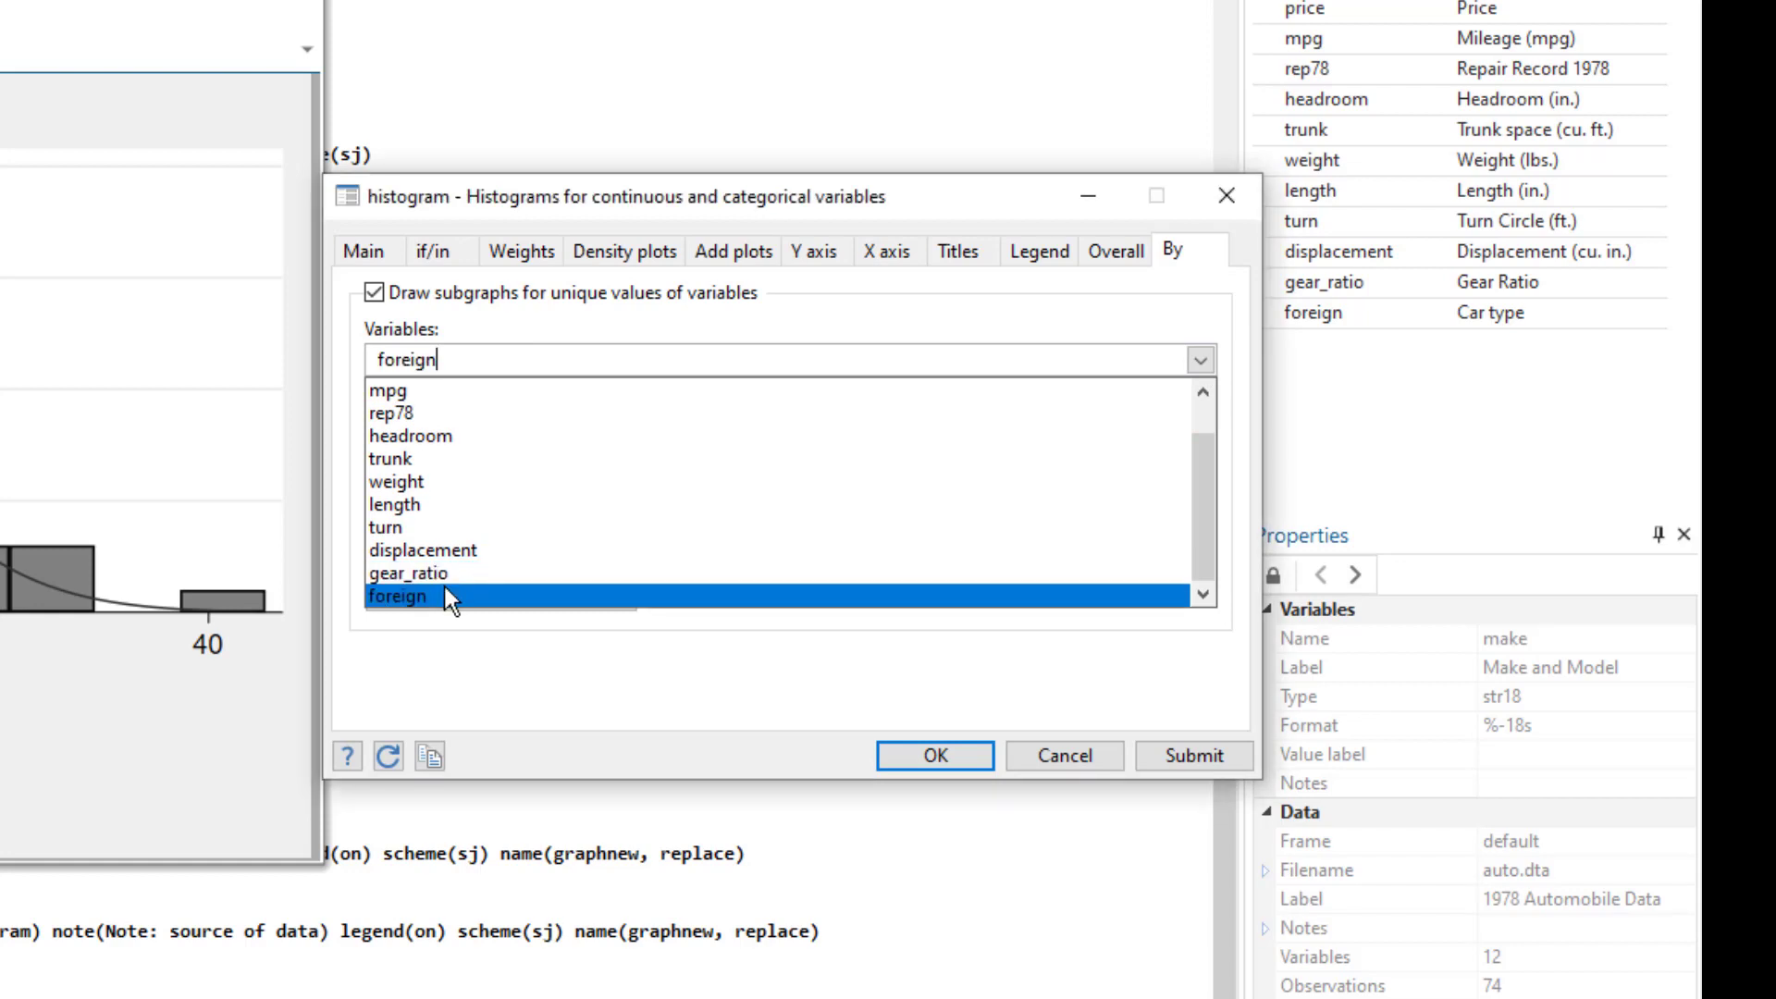
pyautogui.click(611, 668)
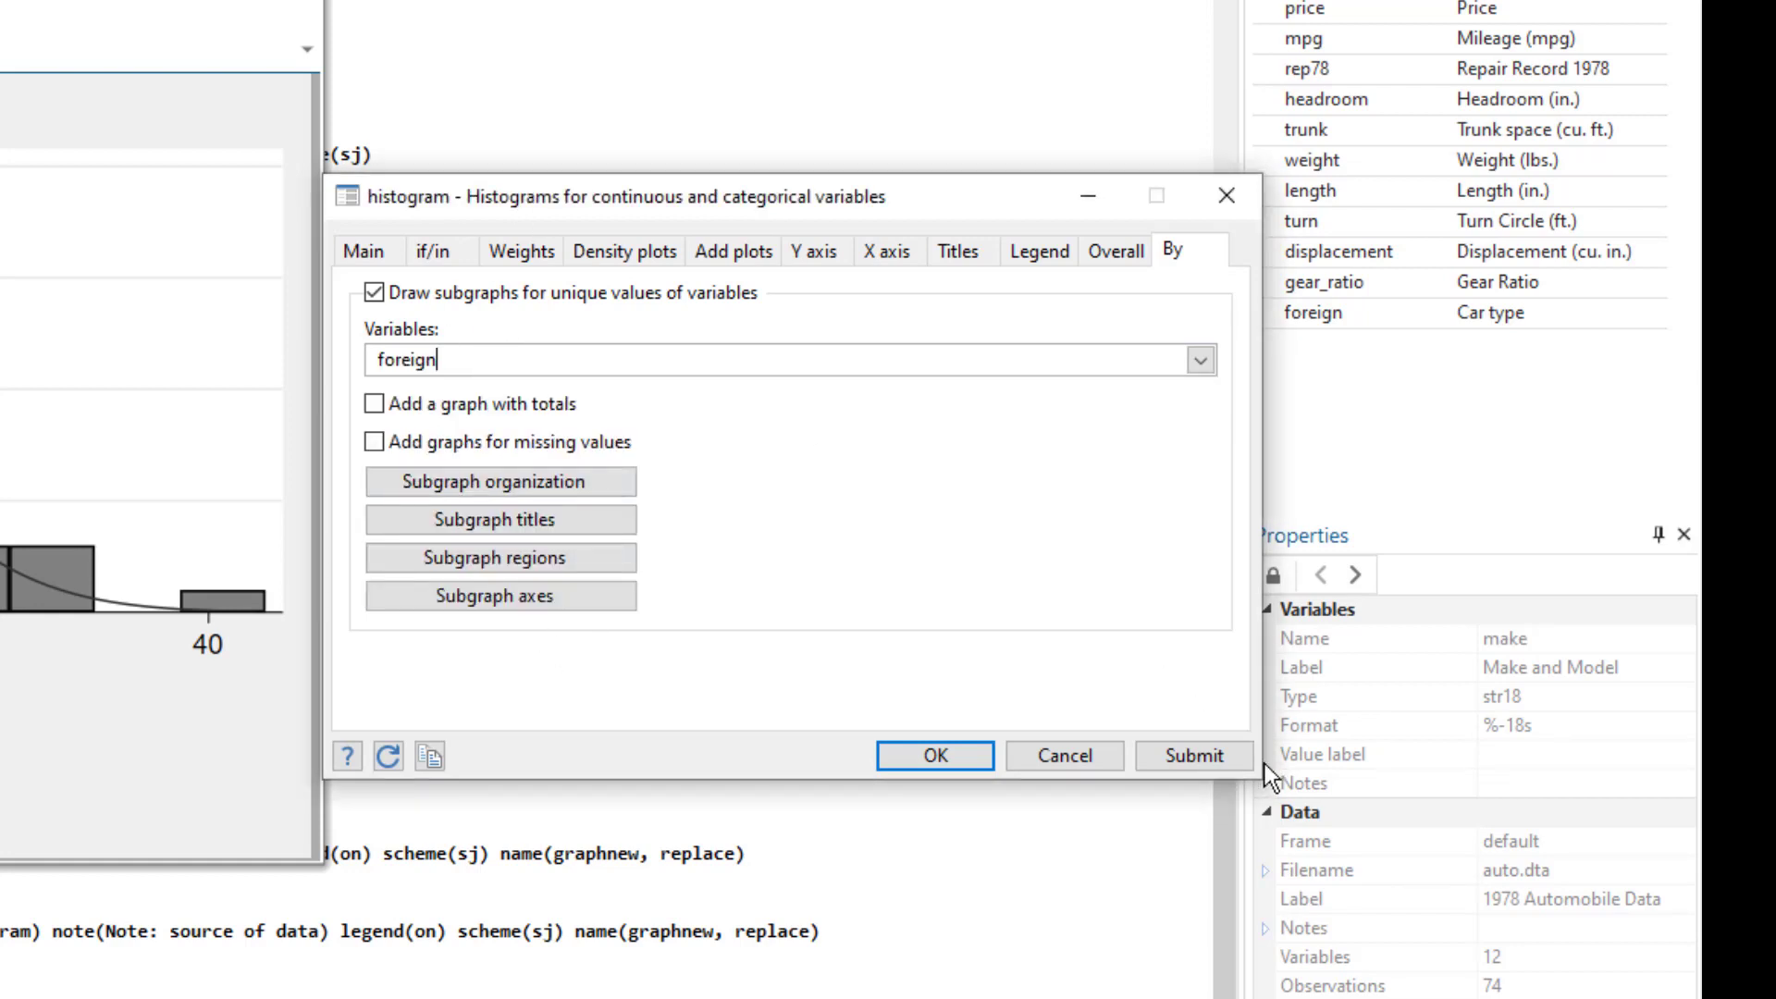
pyautogui.click(1192, 756)
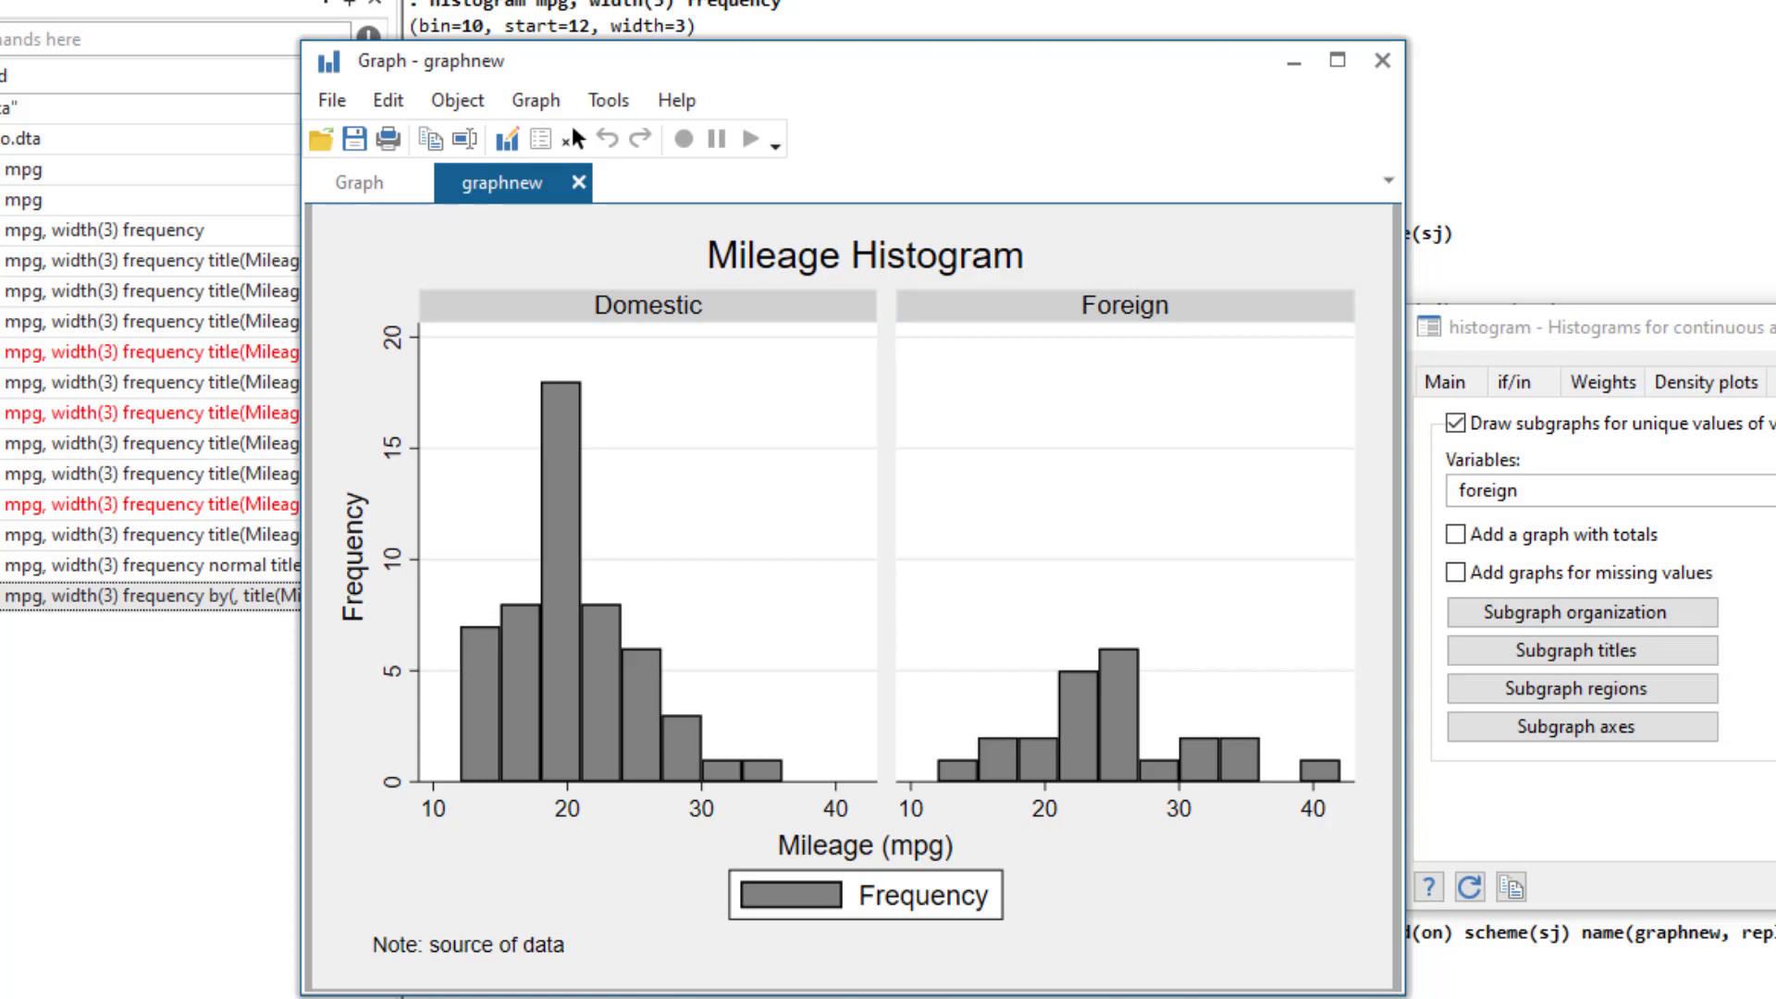
# In the Graph Editor, change the histogram bars' outline colour to Yellow
pyautogui.click(505, 145)
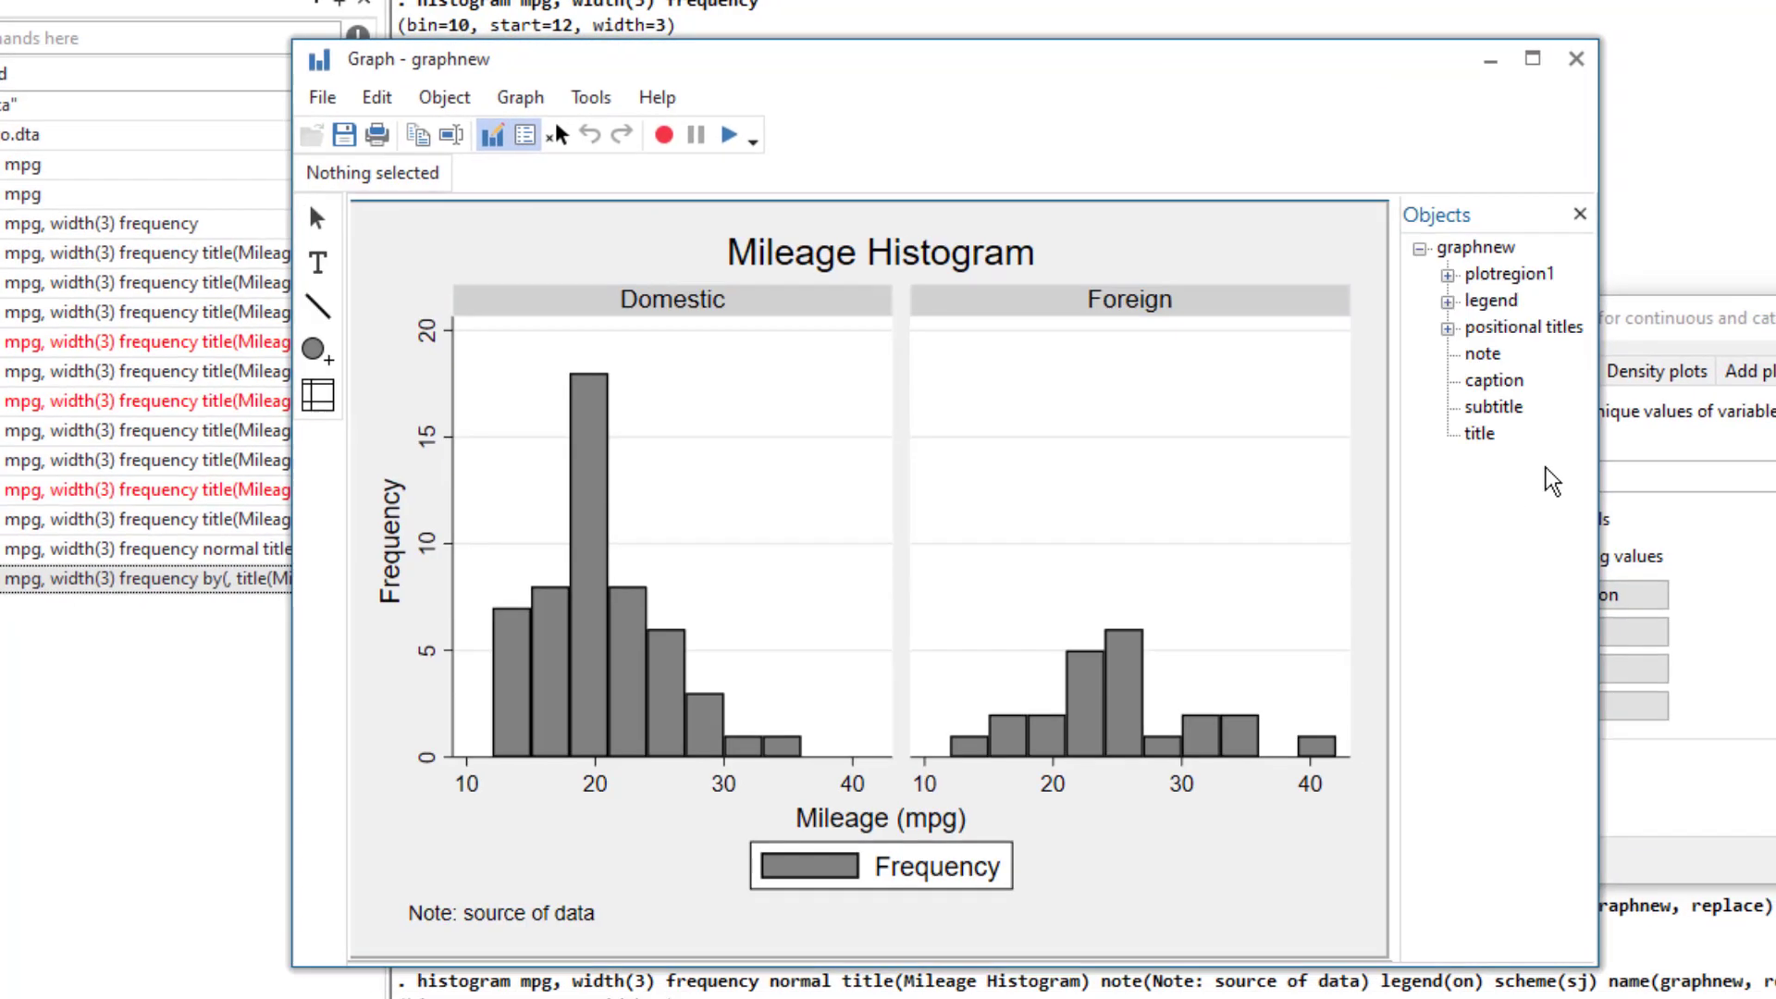
pyautogui.click(1122, 714)
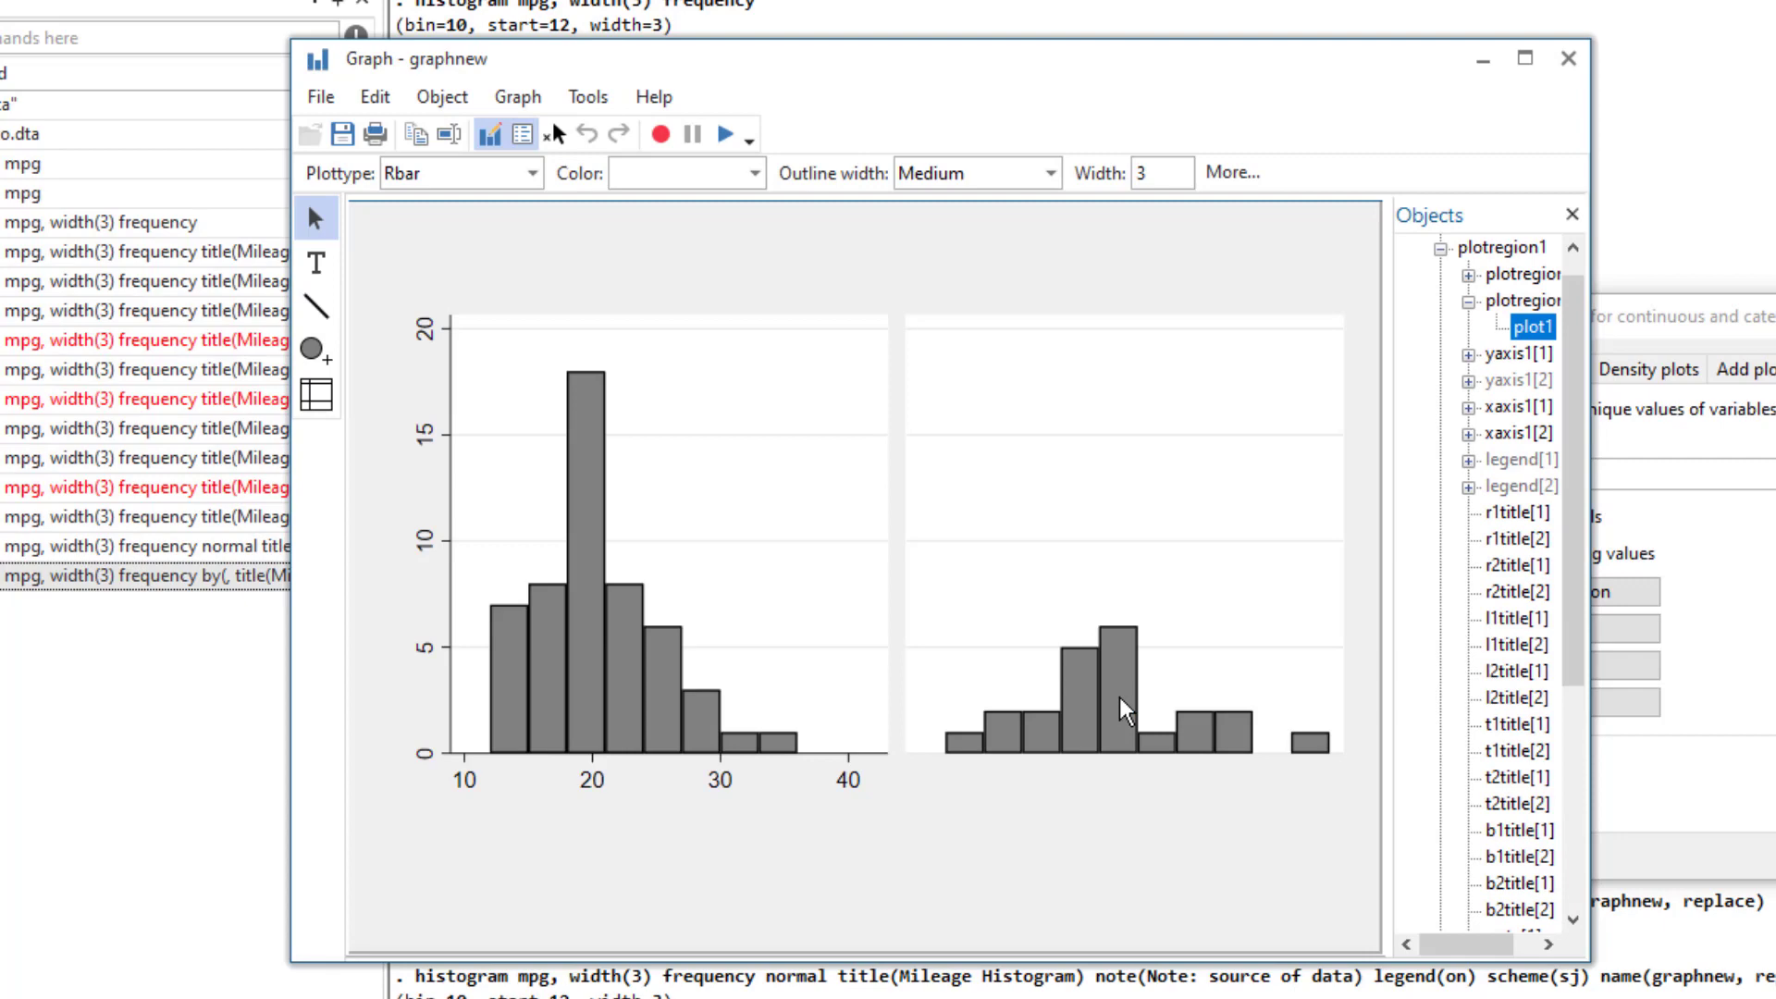
pyautogui.doubleClick(1121, 712)
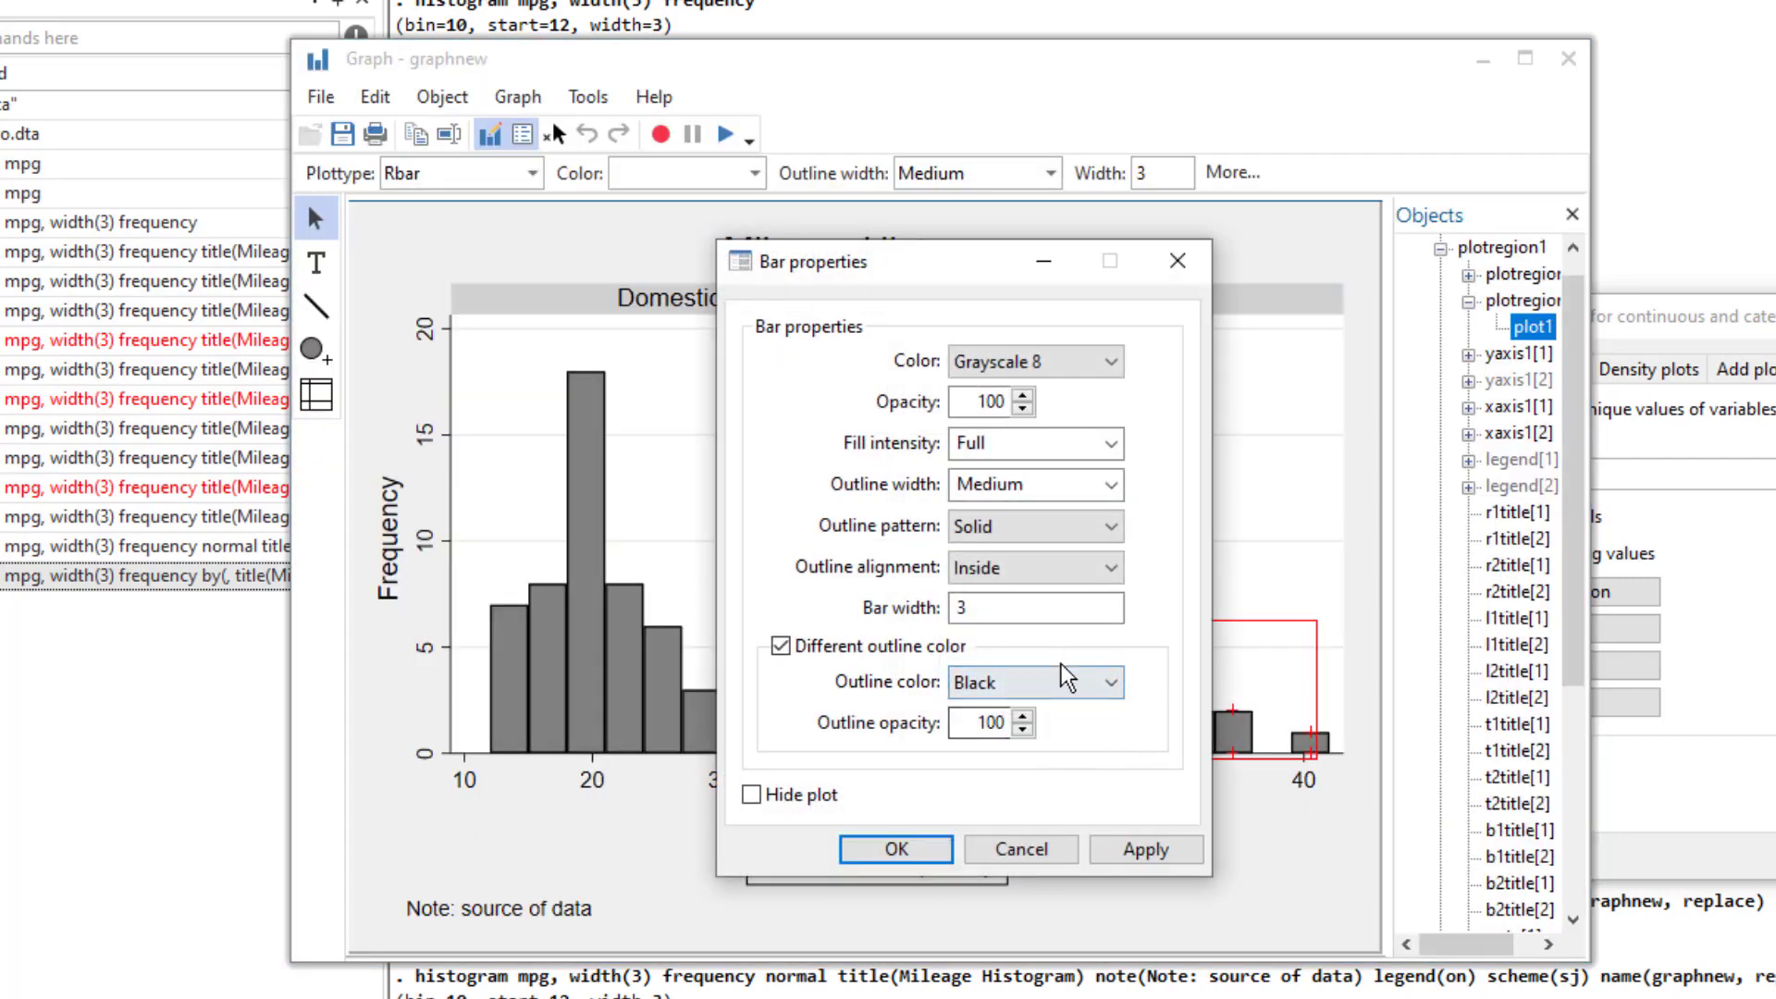
pyautogui.click(1062, 691)
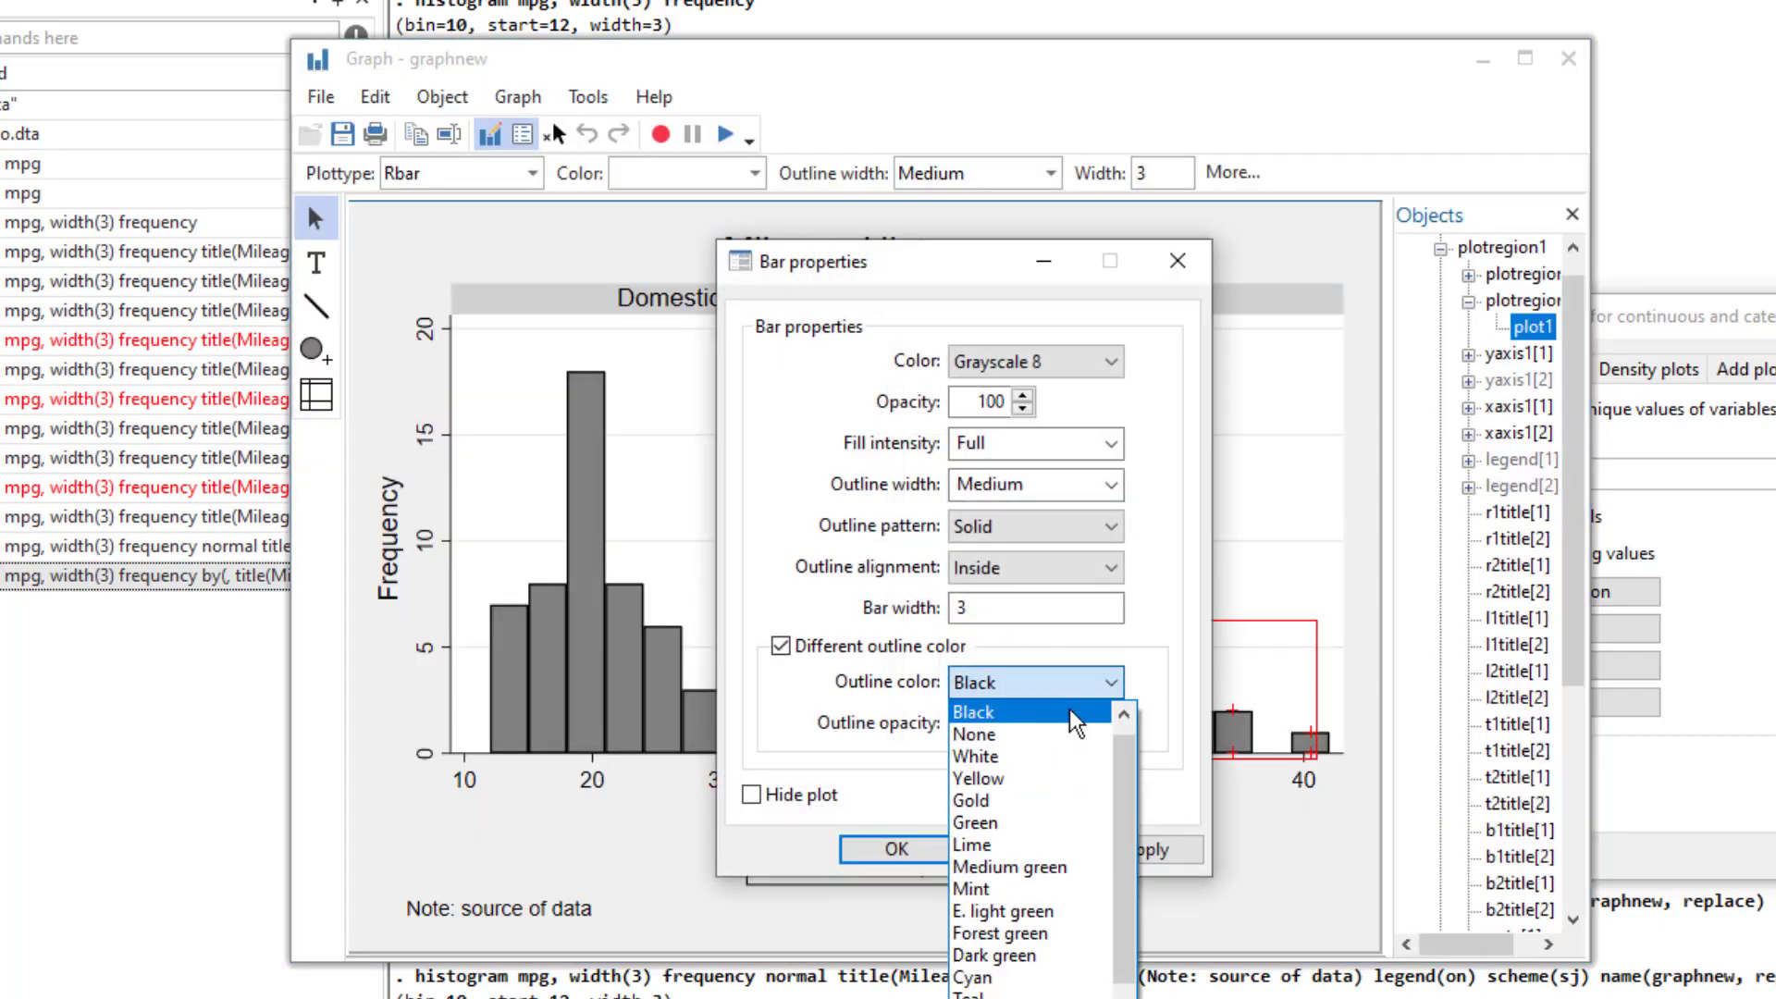
pyautogui.click(1028, 788)
pyautogui.click(896, 848)
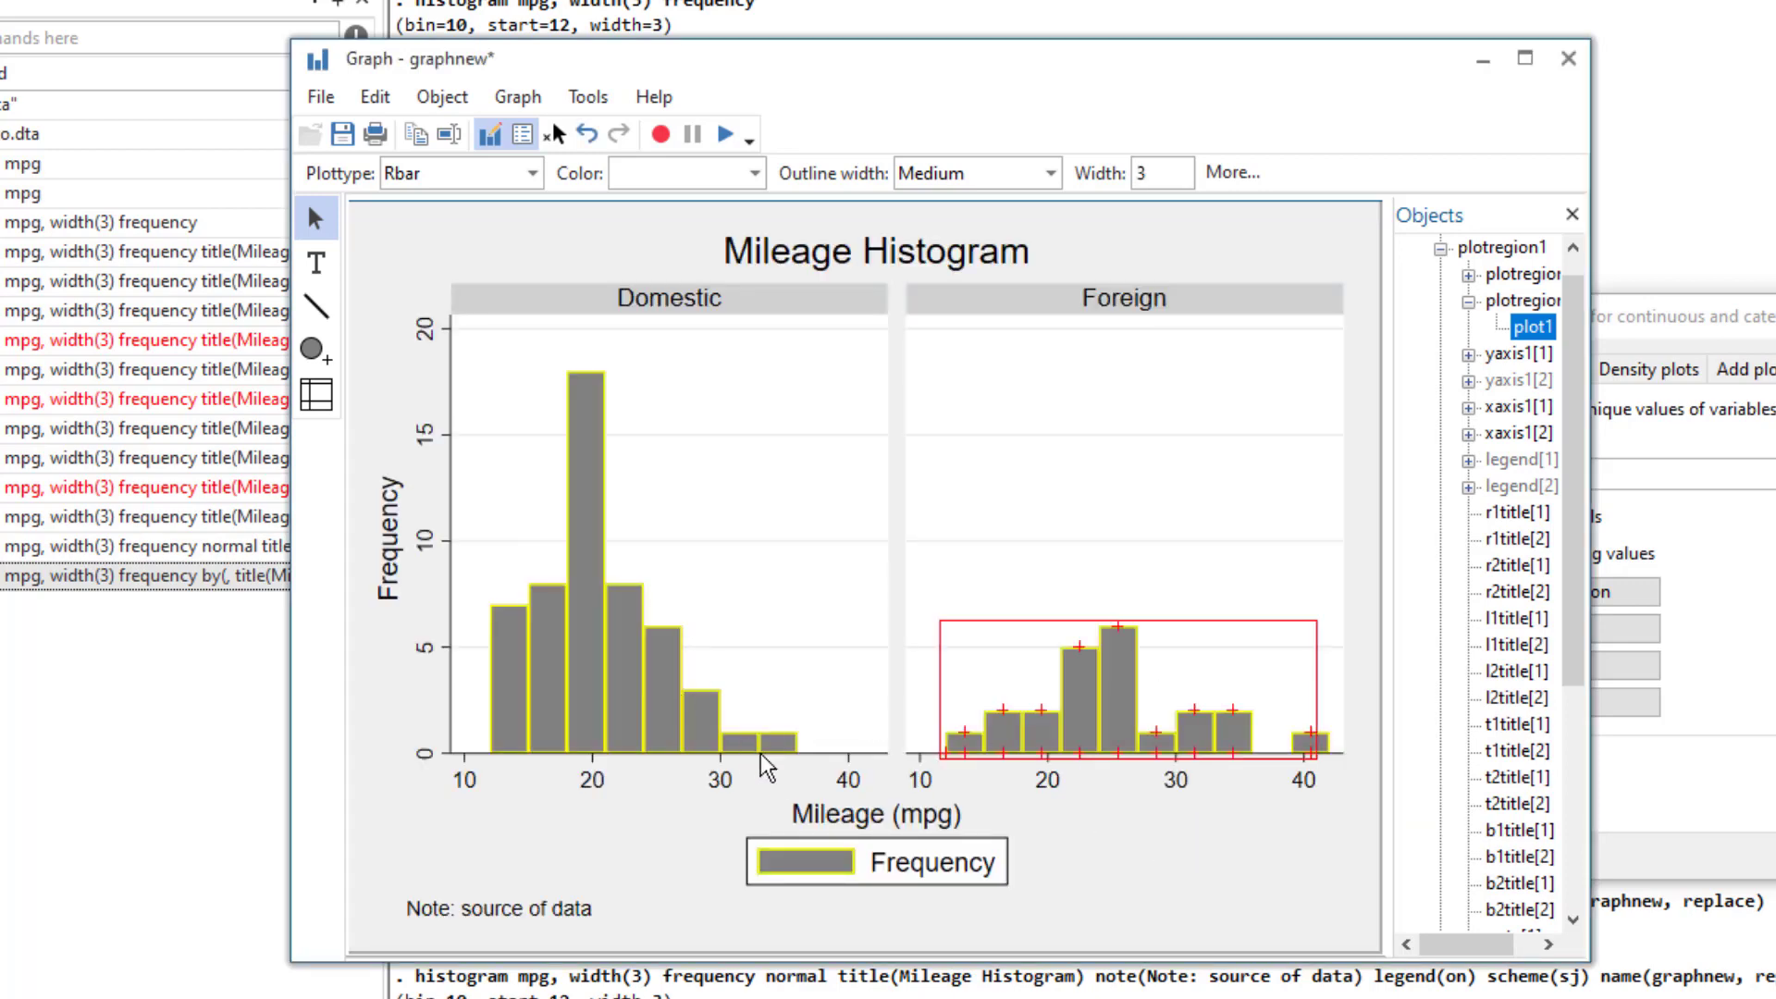
pyautogui.click(590, 784)
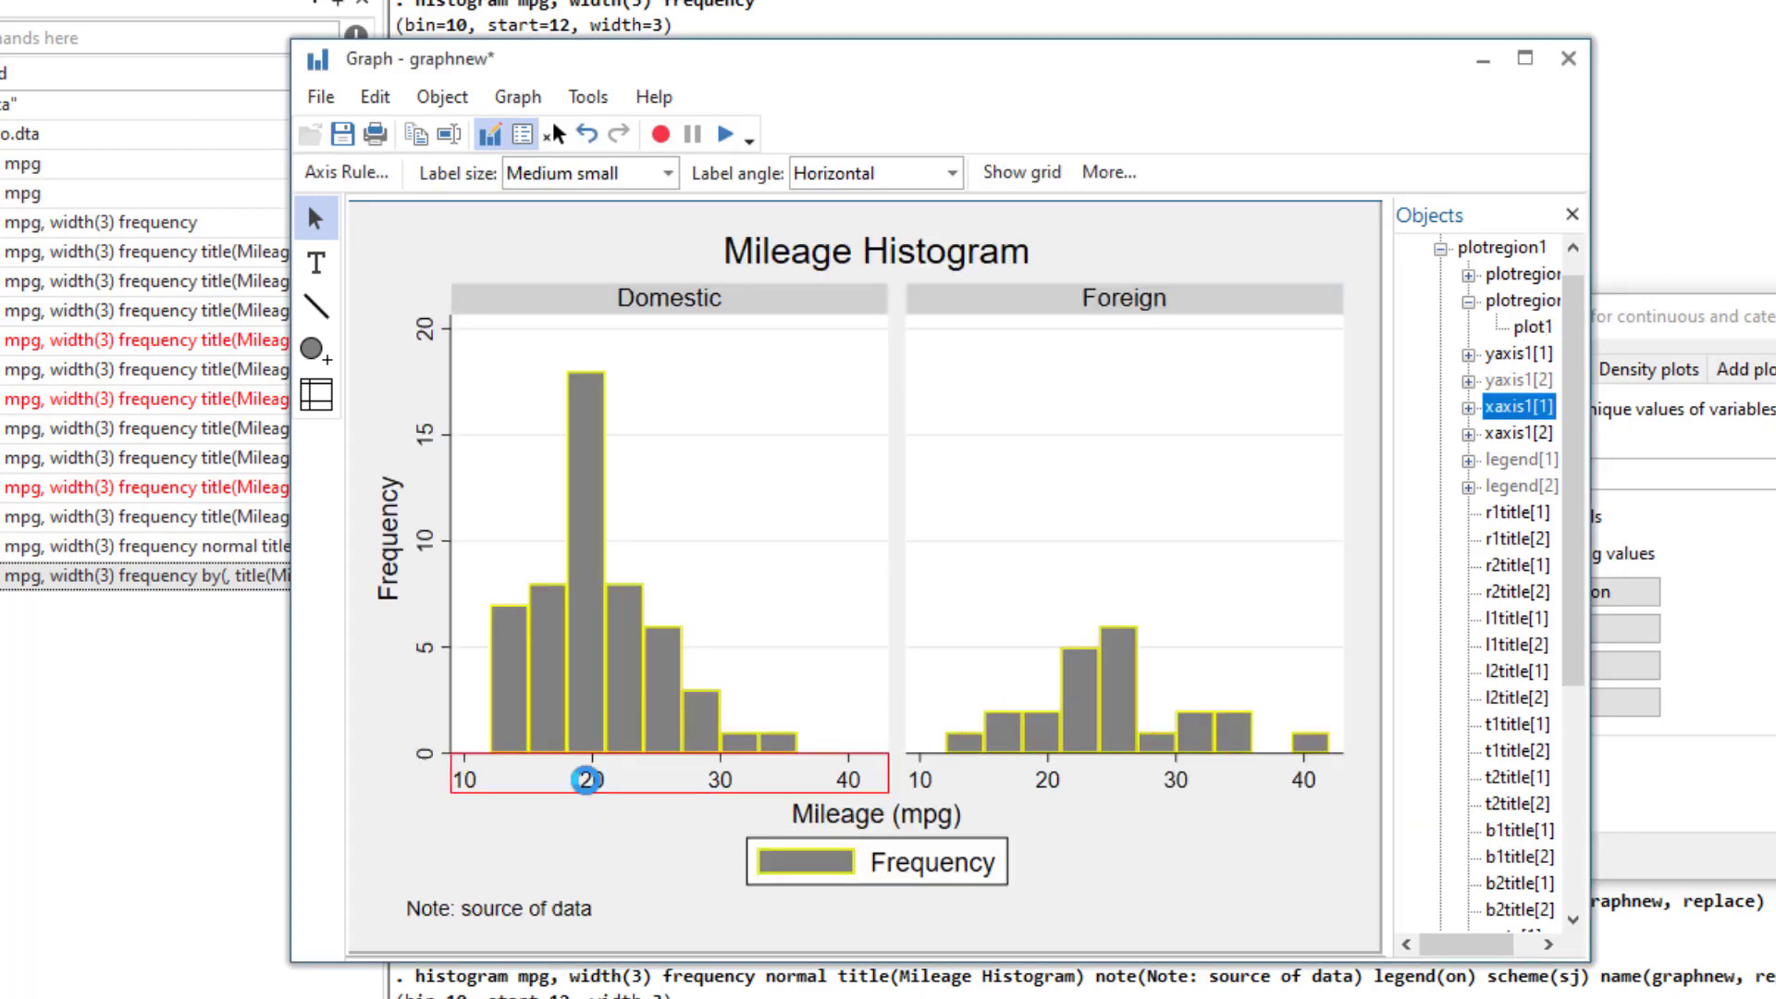
# Set the x-axis label size to Medium large in the axis label properties
pyautogui.doubleClick(590, 783)
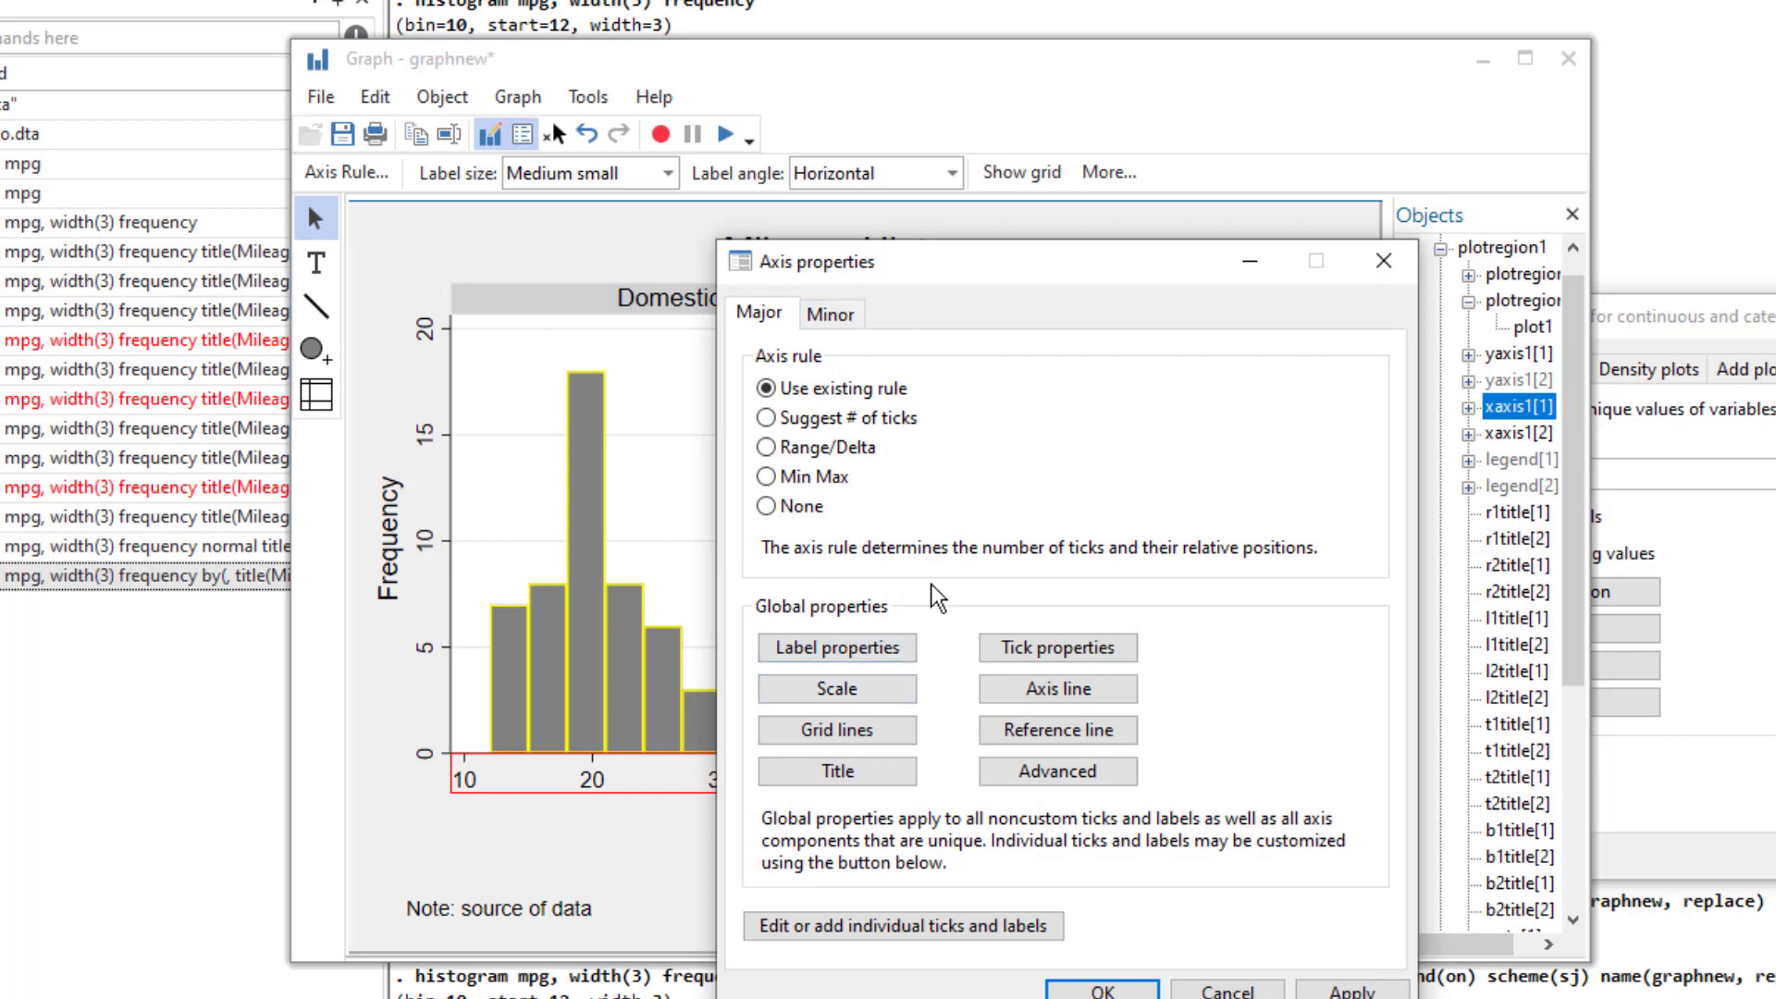
pyautogui.click(879, 655)
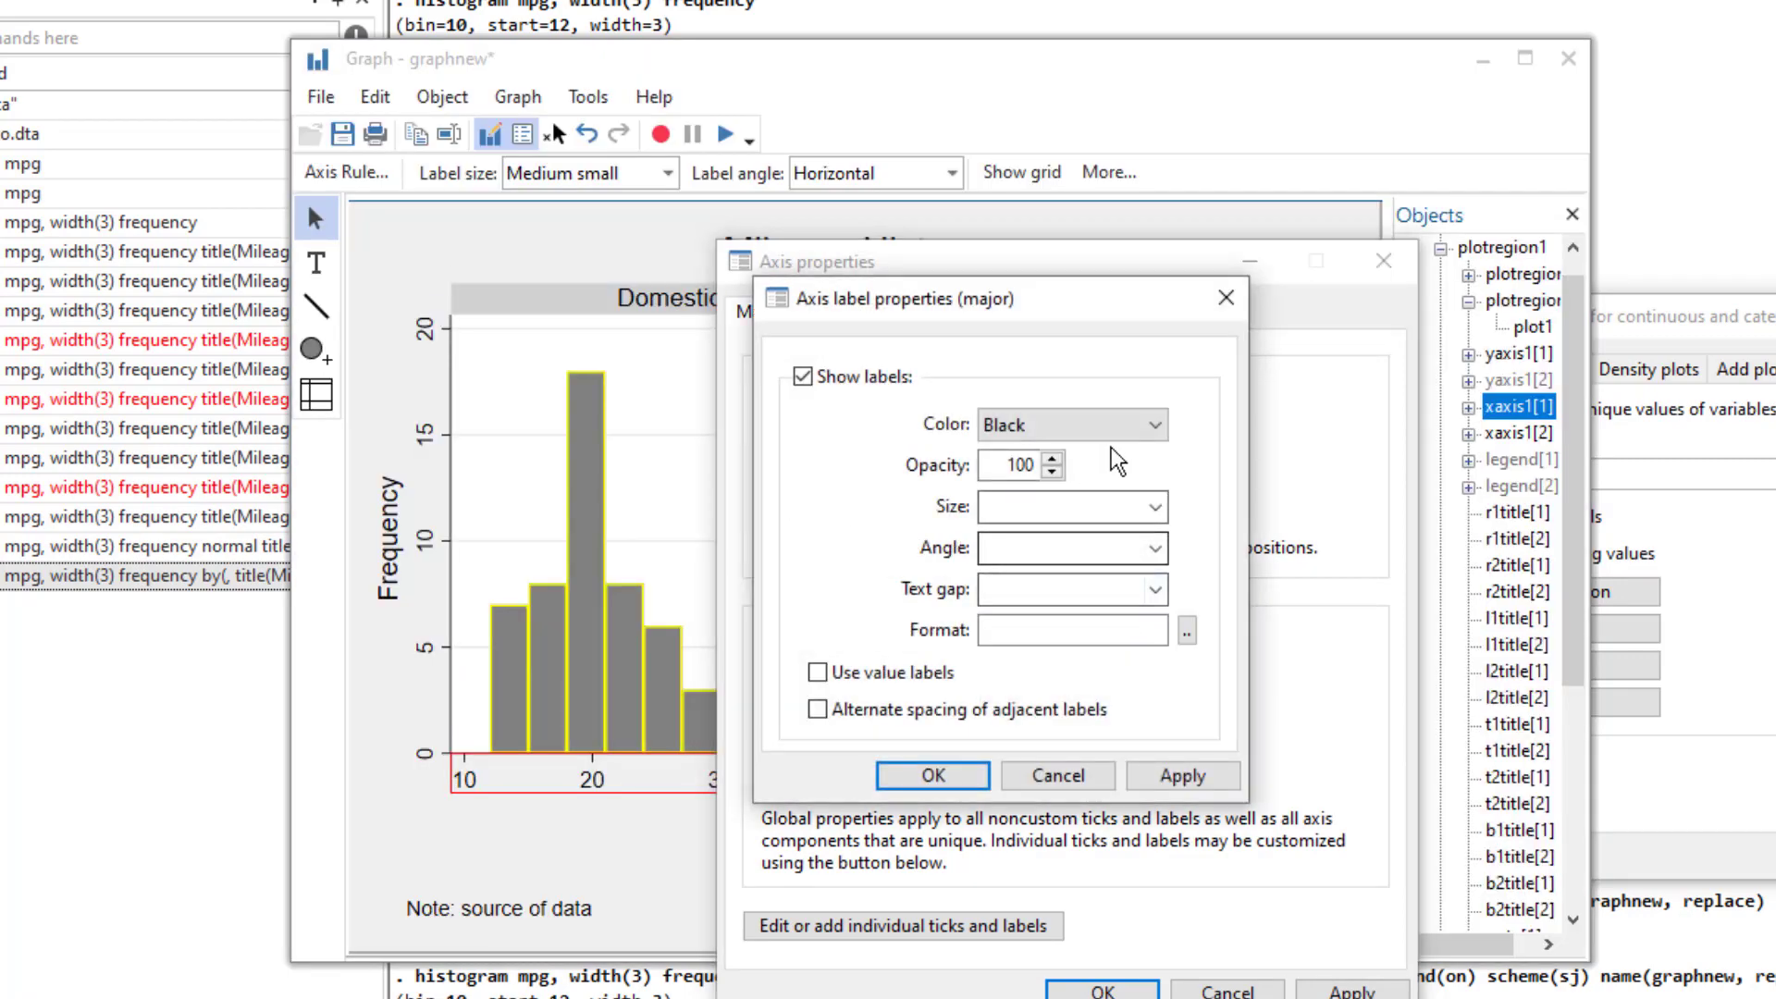
pyautogui.click(1153, 506)
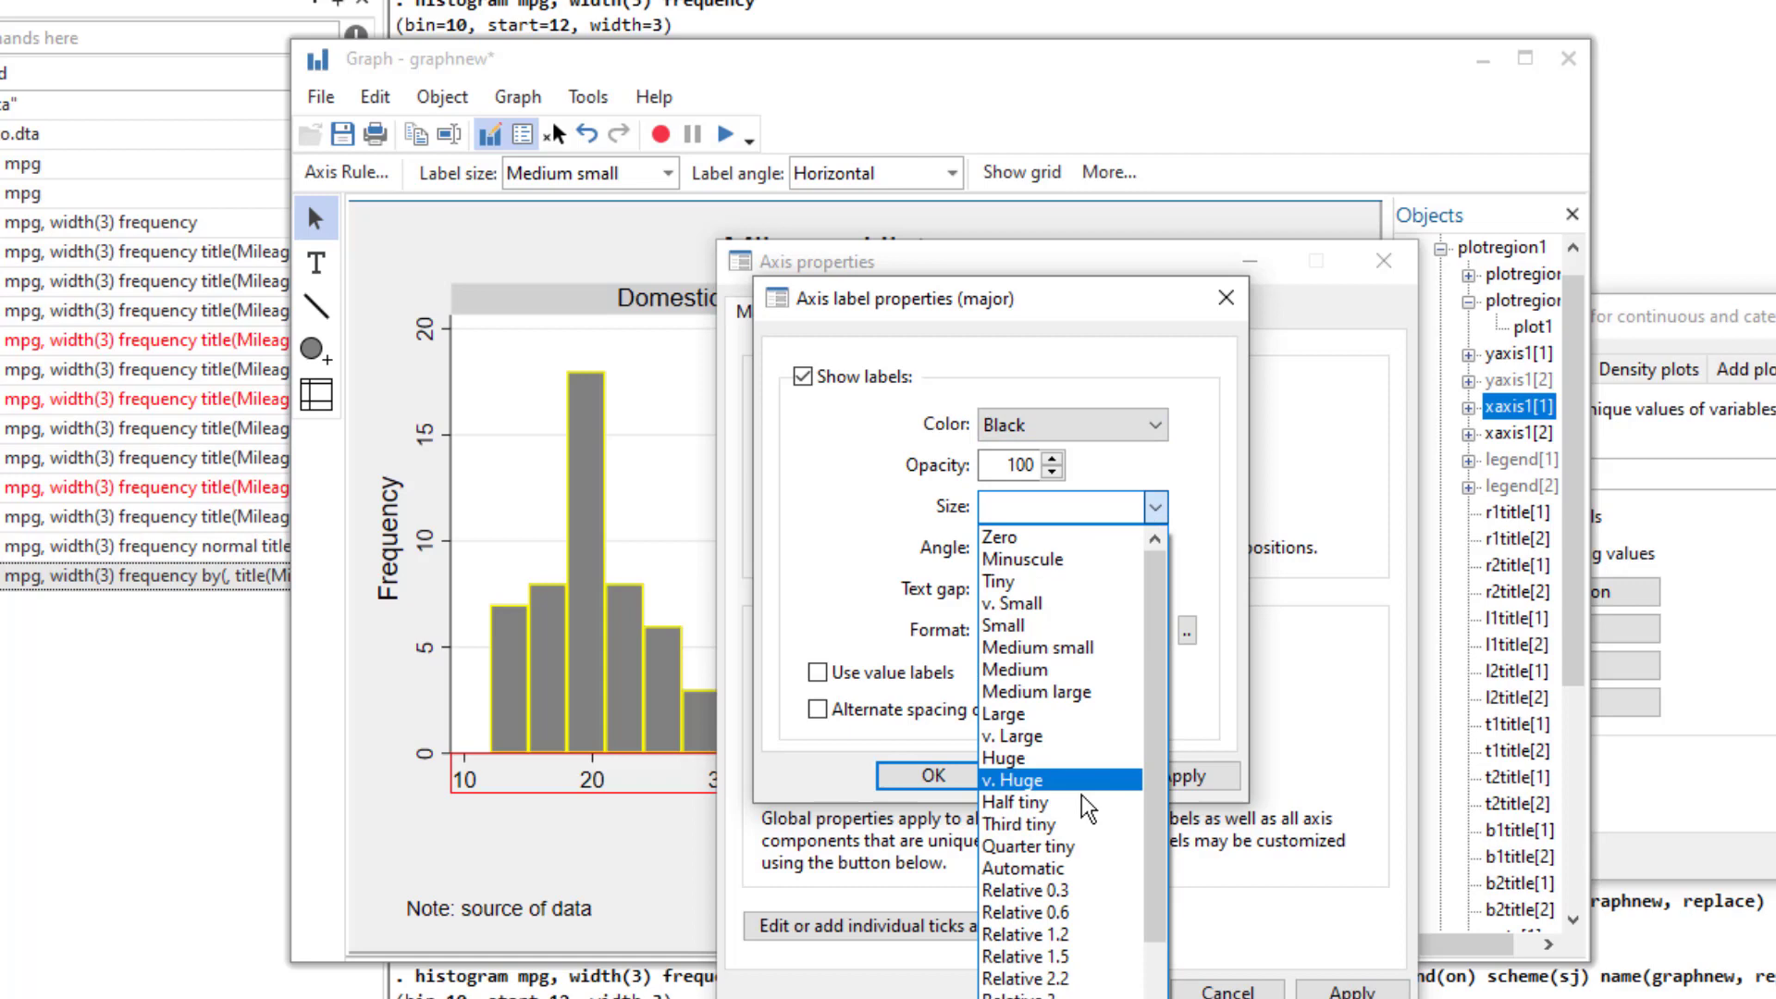
pyautogui.click(1062, 693)
pyautogui.click(941, 777)
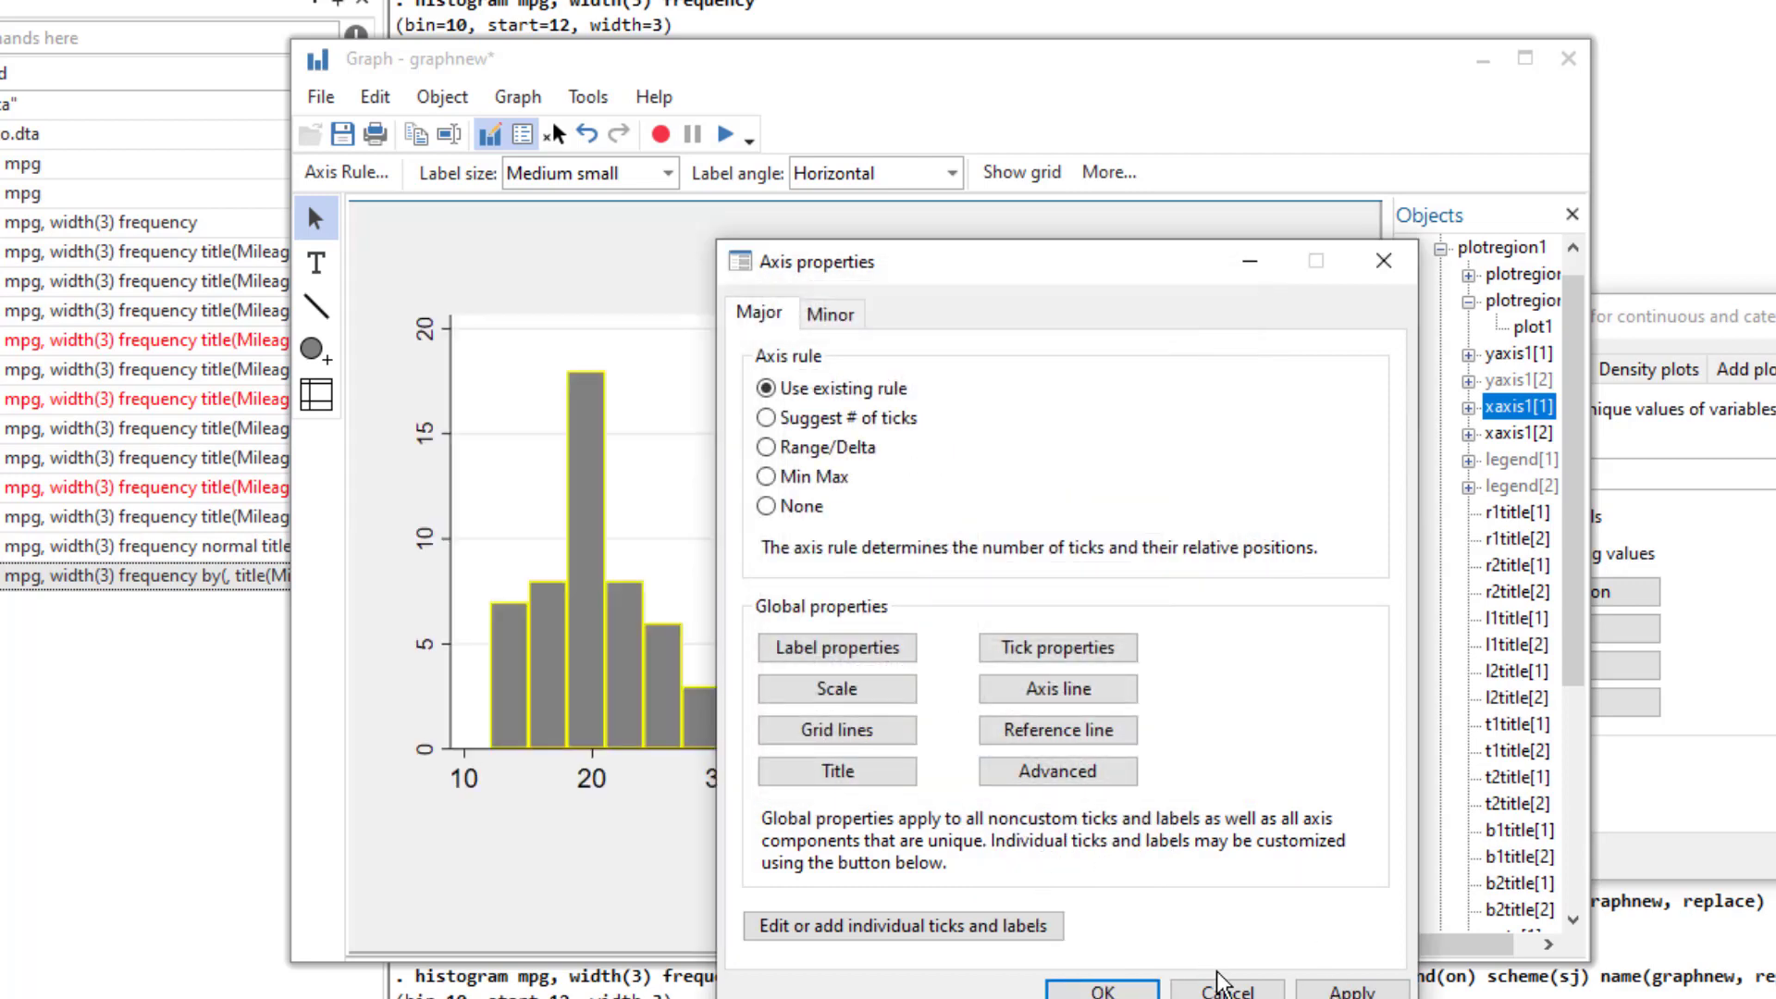
pyautogui.click(1127, 992)
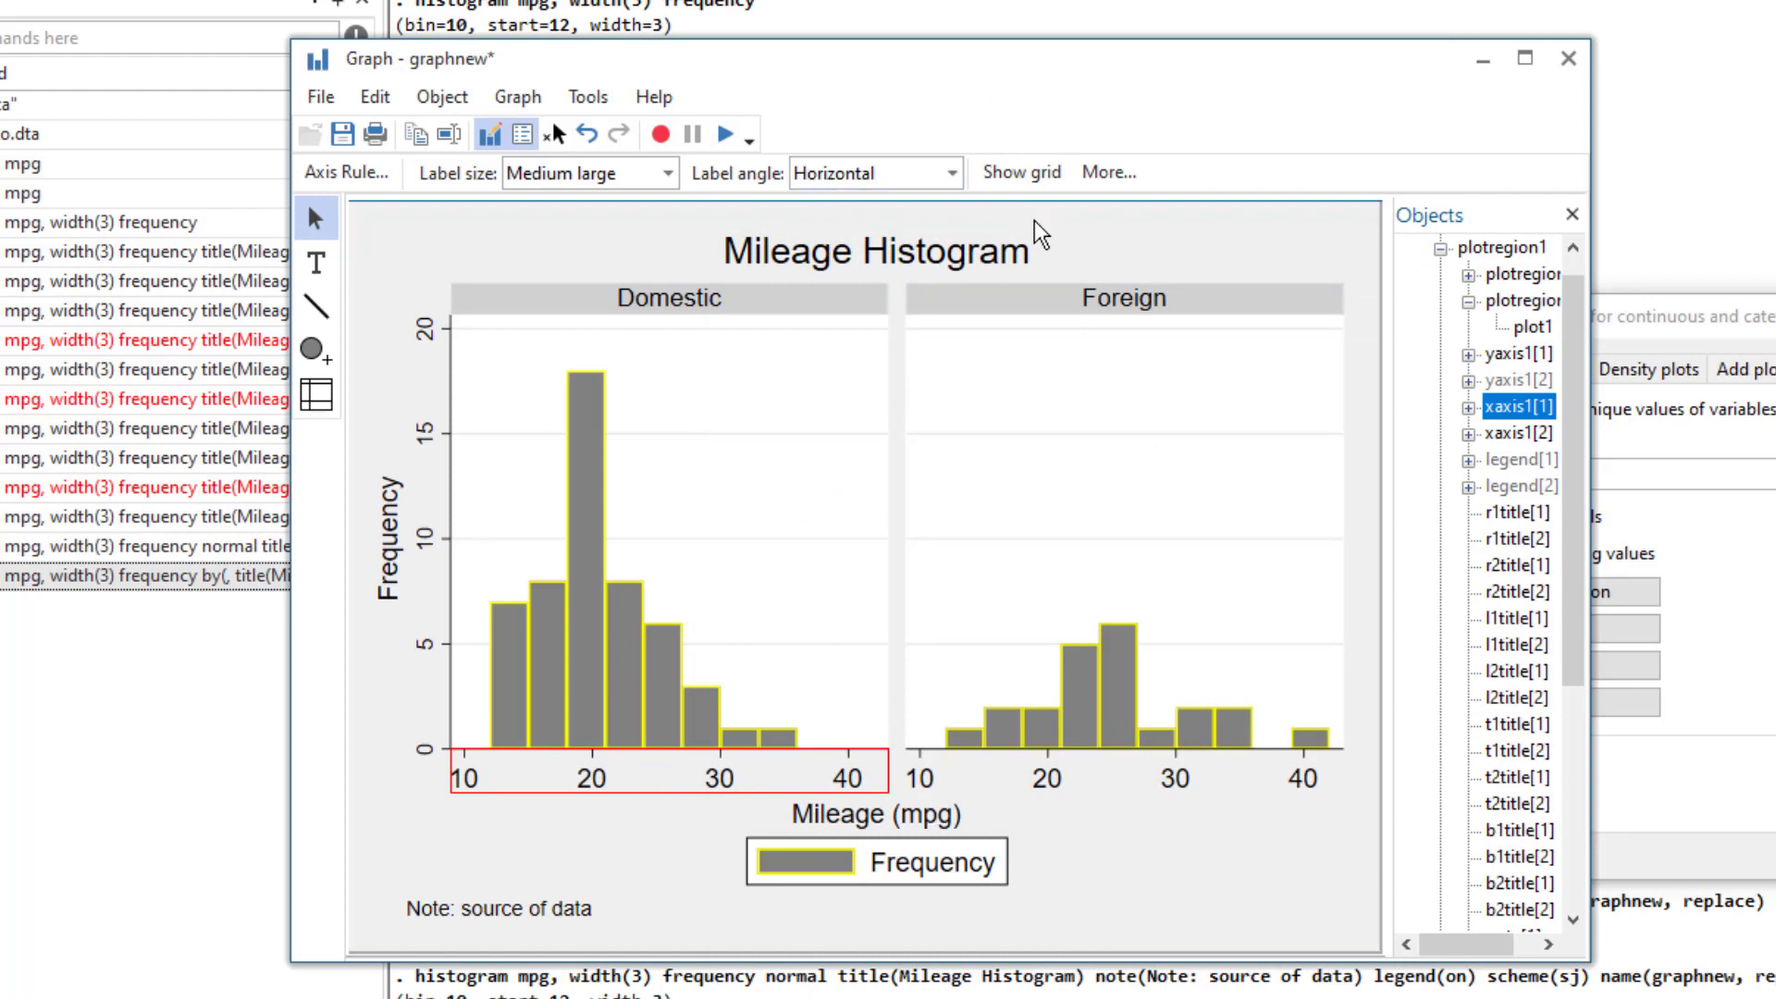
# Bring up the Save dialog for the edited graph graphnew
pyautogui.click(341, 135)
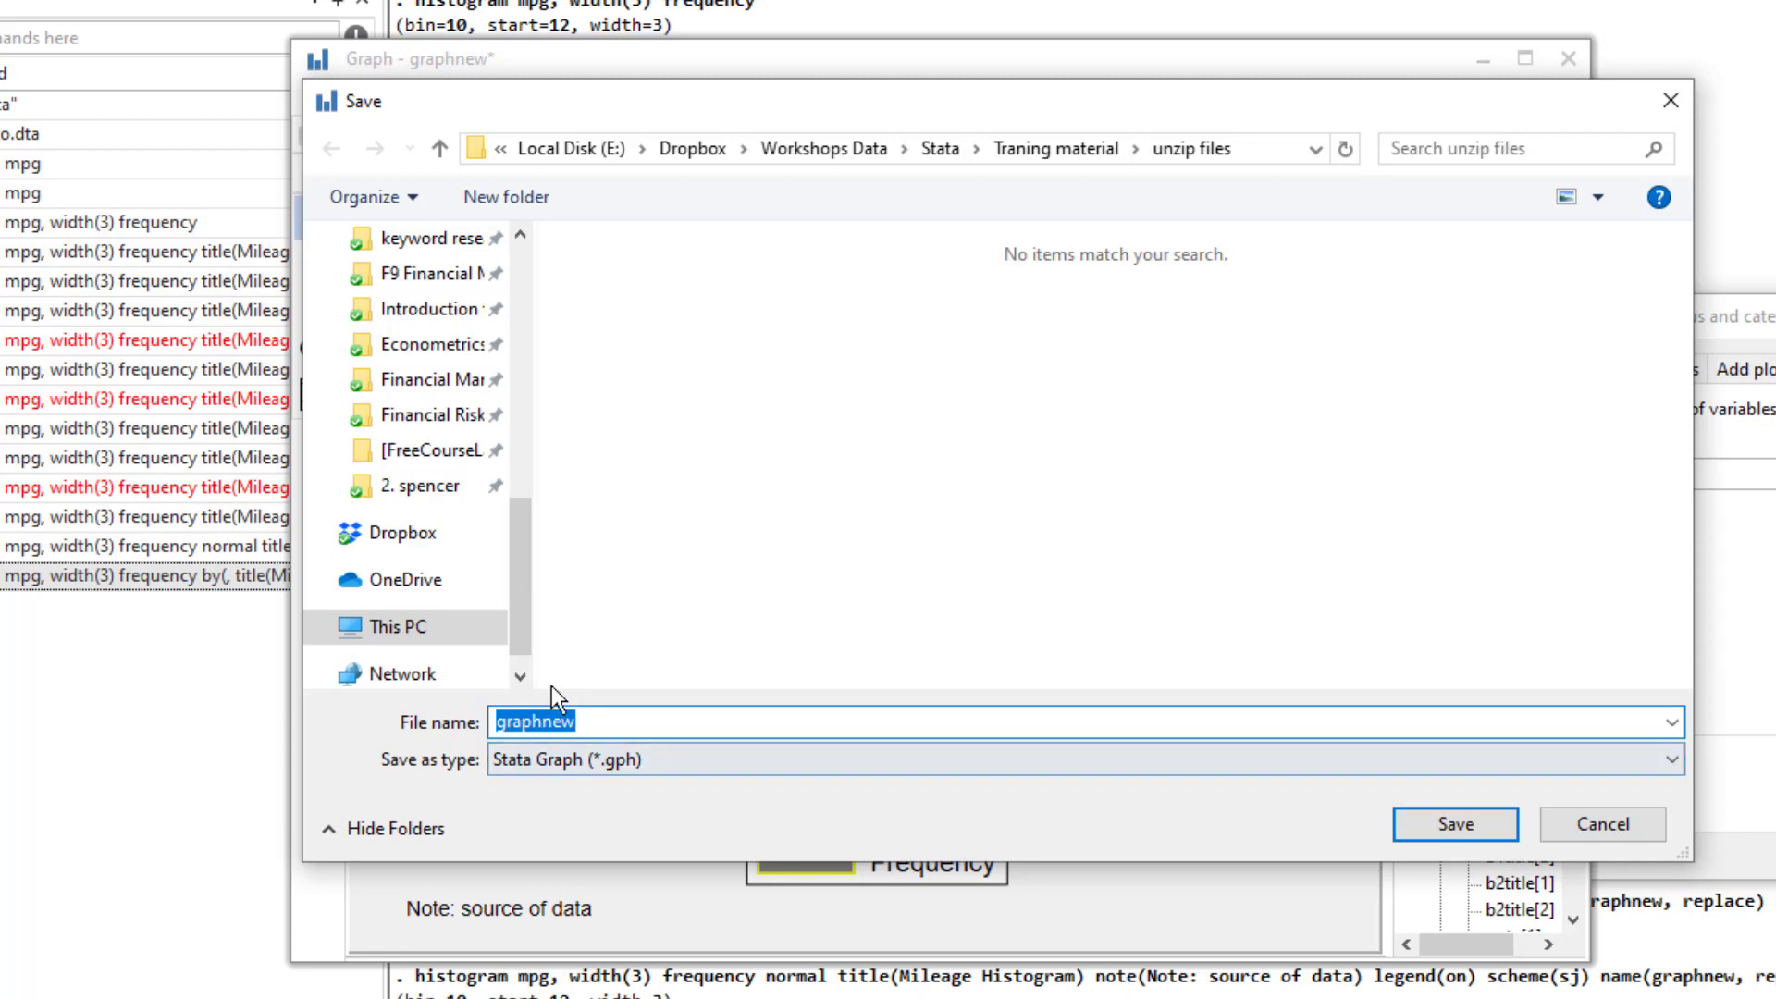
# Save graphnew.gph, then reopen Save as and list the export file formats
pyautogui.click(1466, 828)
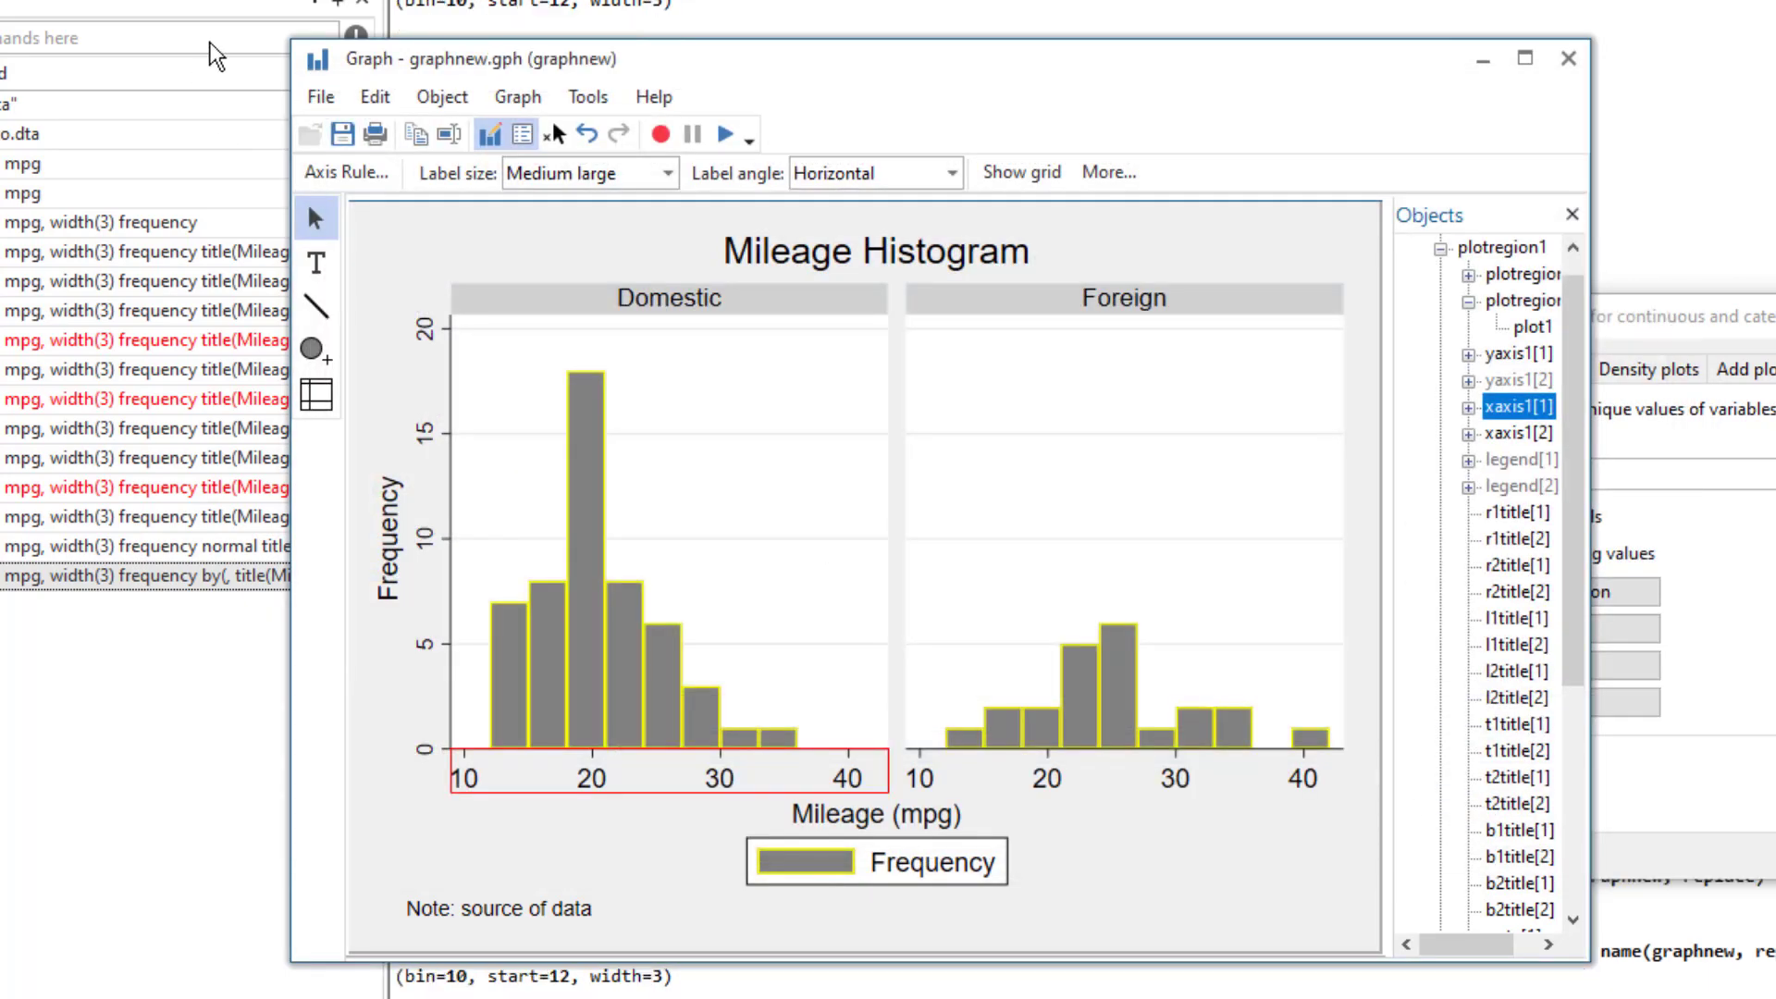
pyautogui.click(319, 96)
pyautogui.moveTo(374, 96)
pyautogui.moveTo(321, 96)
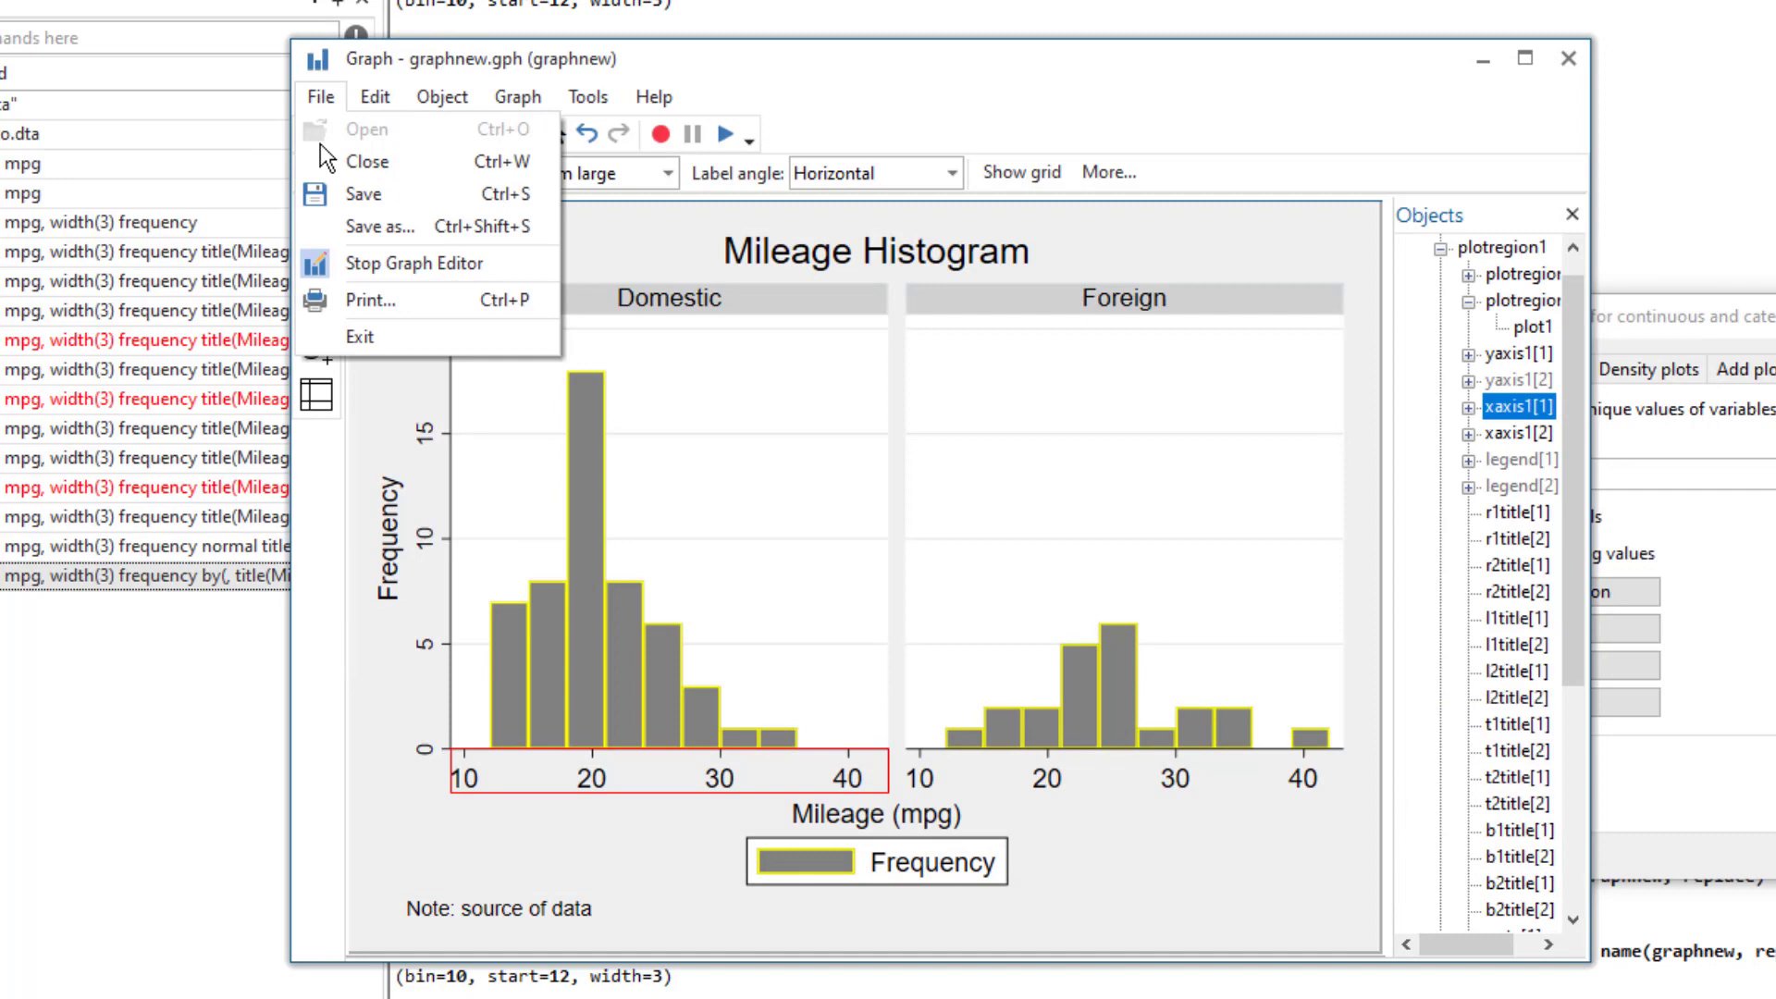
pyautogui.click(335, 233)
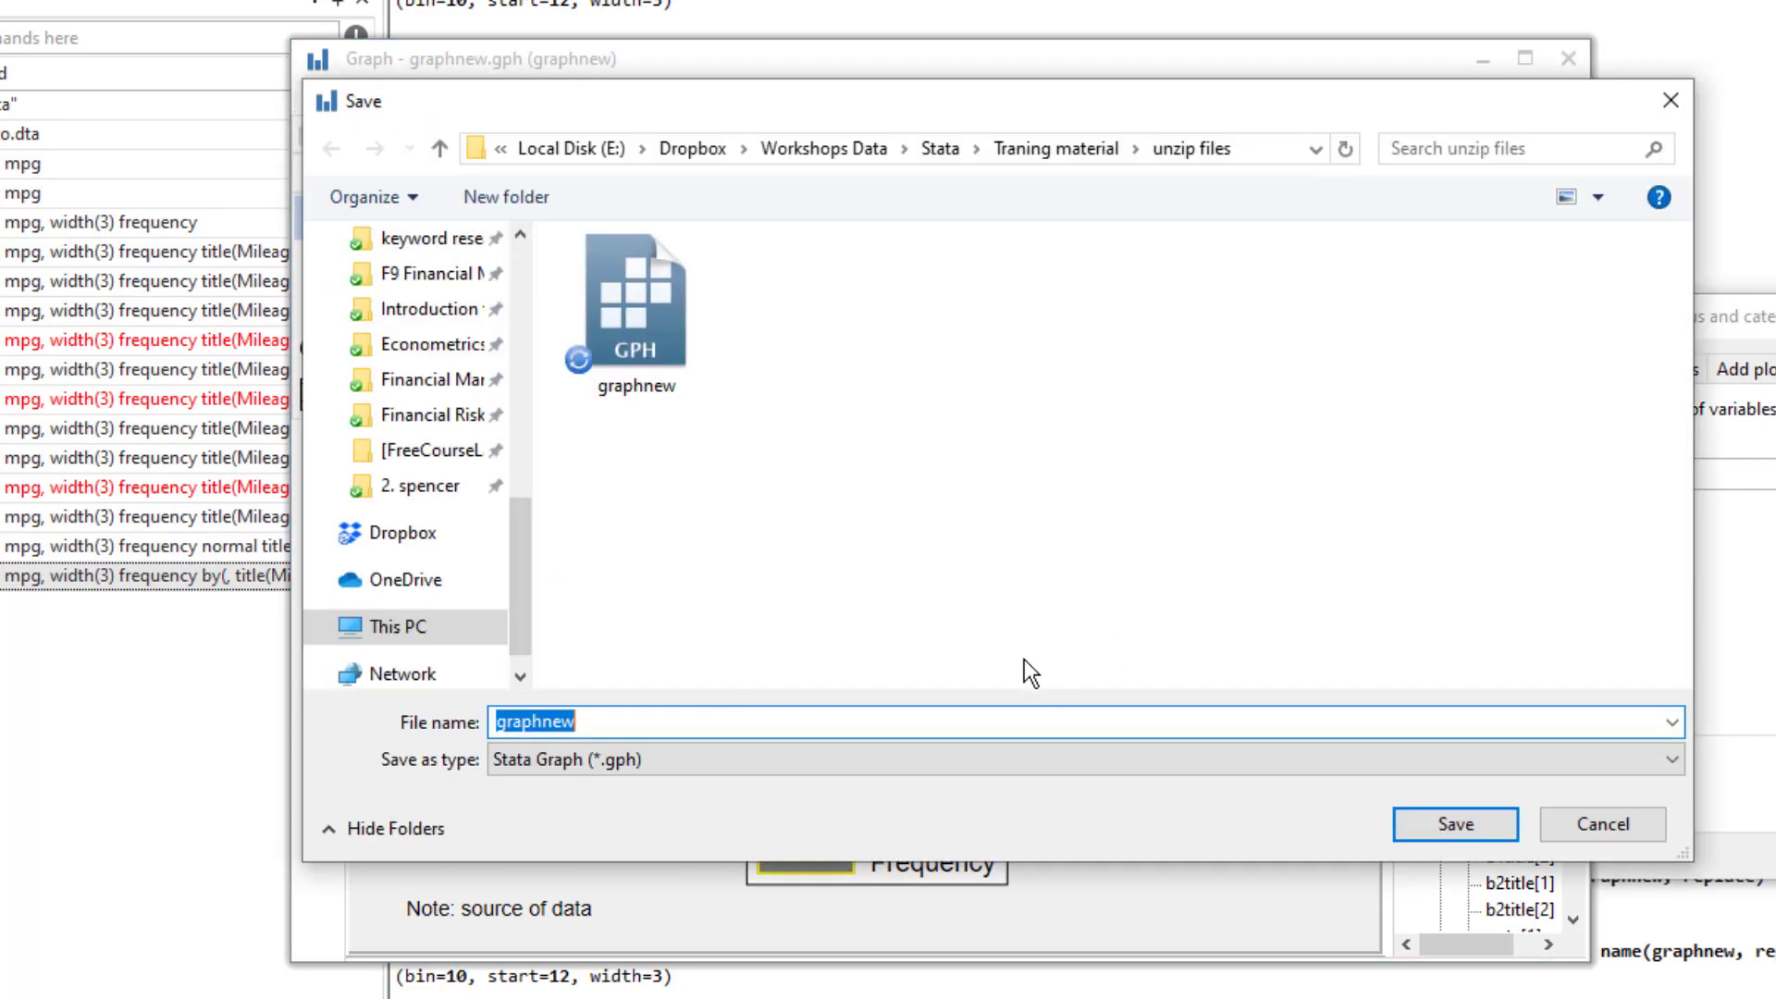
pyautogui.click(742, 756)
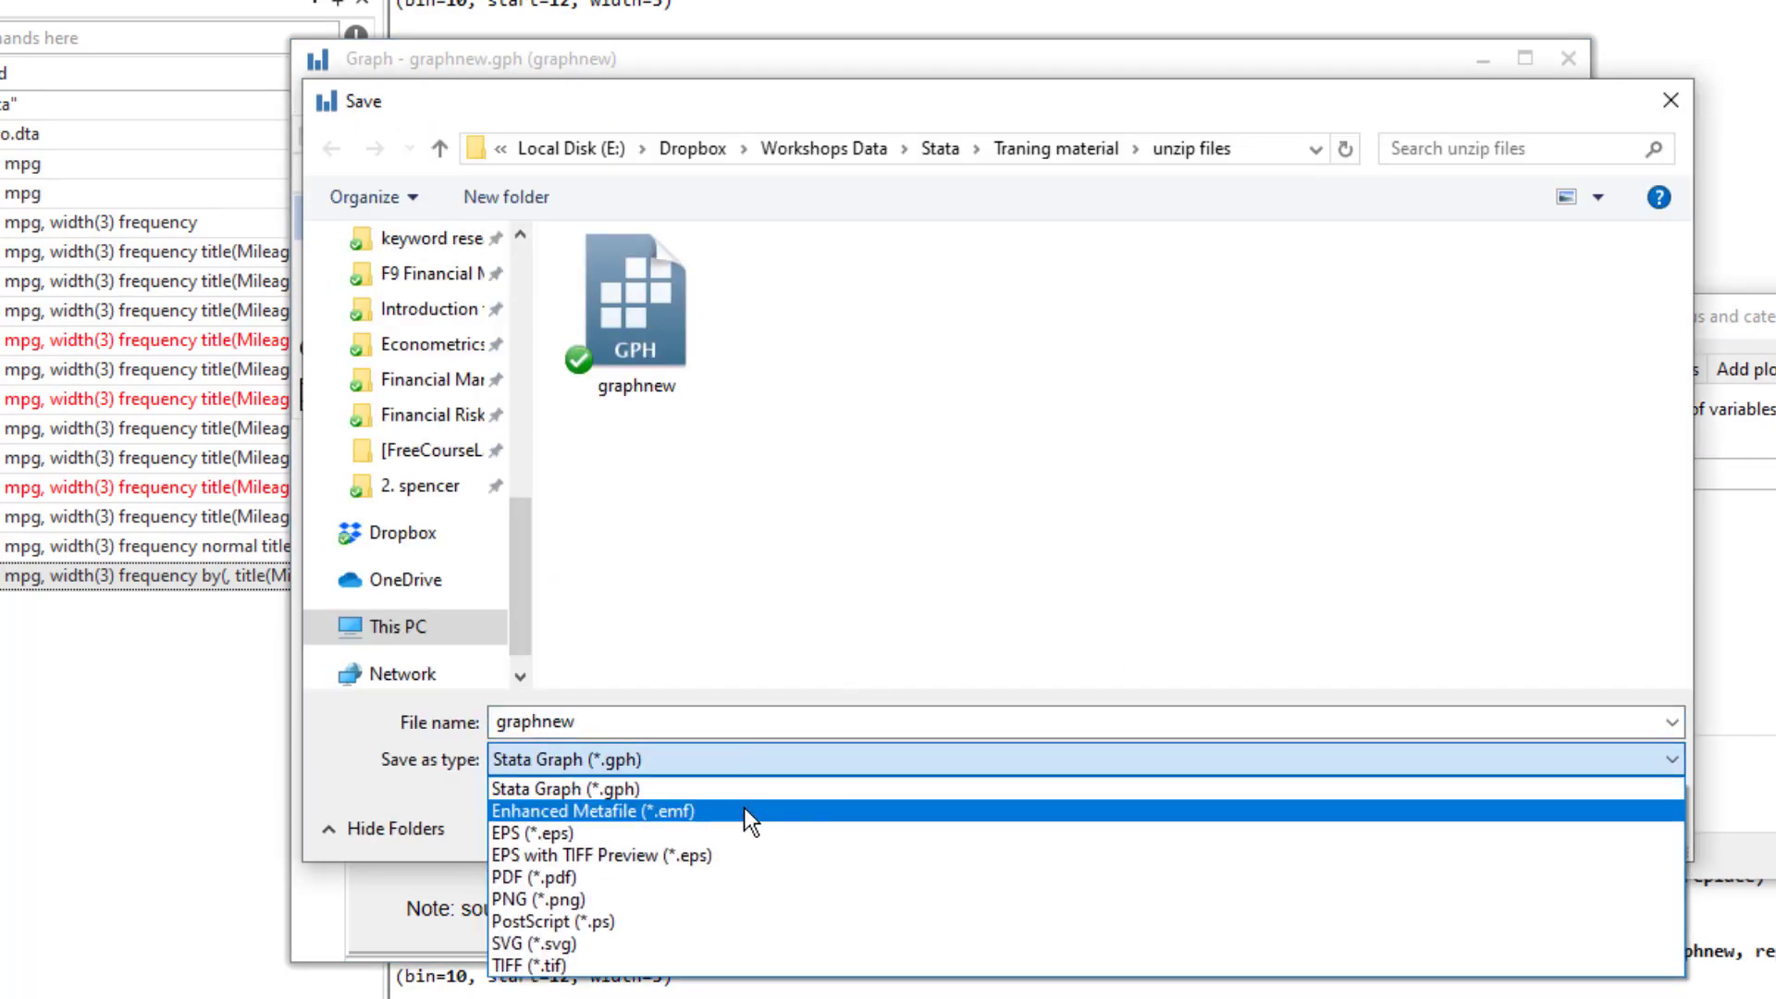